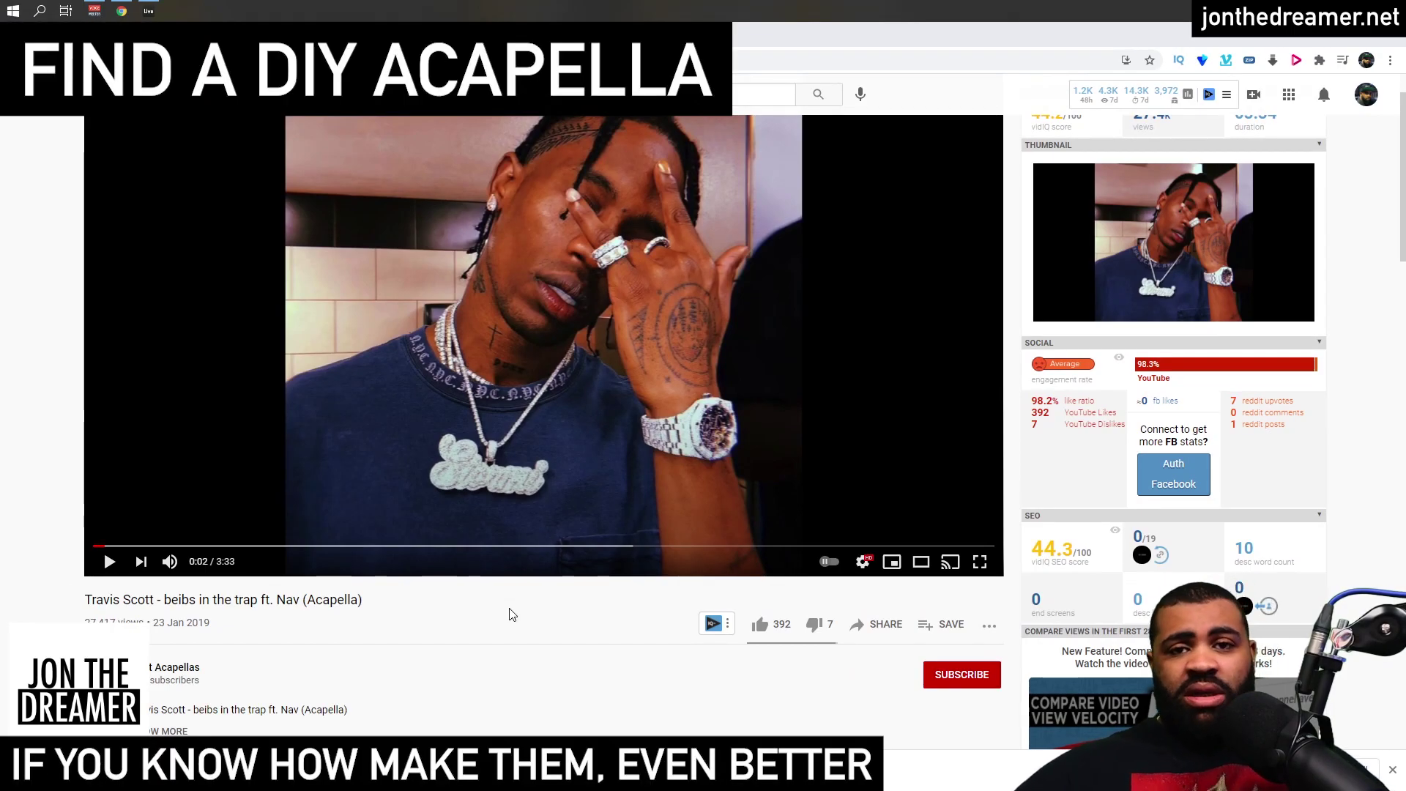
Scroll the acapella video, then switch to Tunebat showing G Minor, 119 BPM.
scroll(493, 653, down, 1)
scroll(493, 653, up, 1)
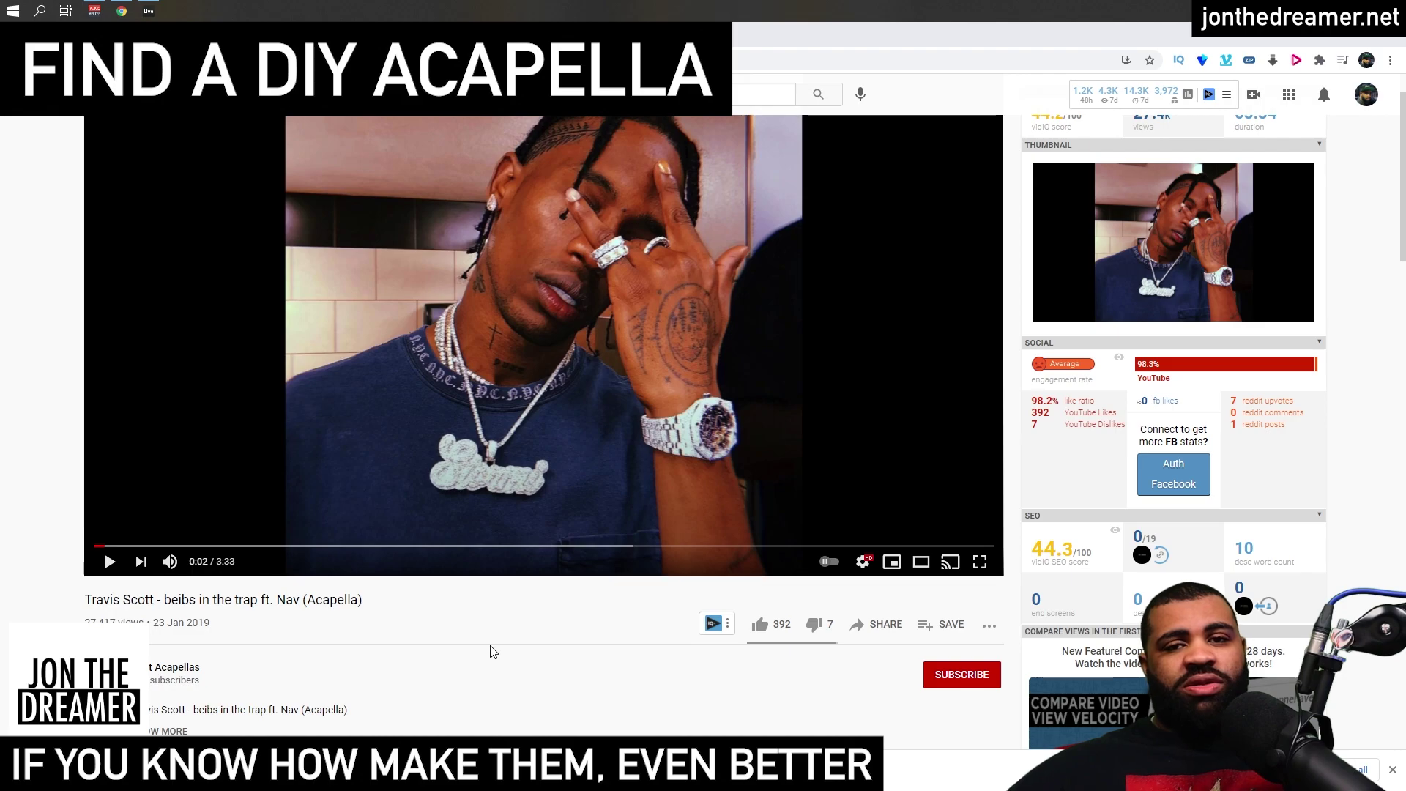
scroll(493, 651, up, 1)
scroll(493, 654, down, 3)
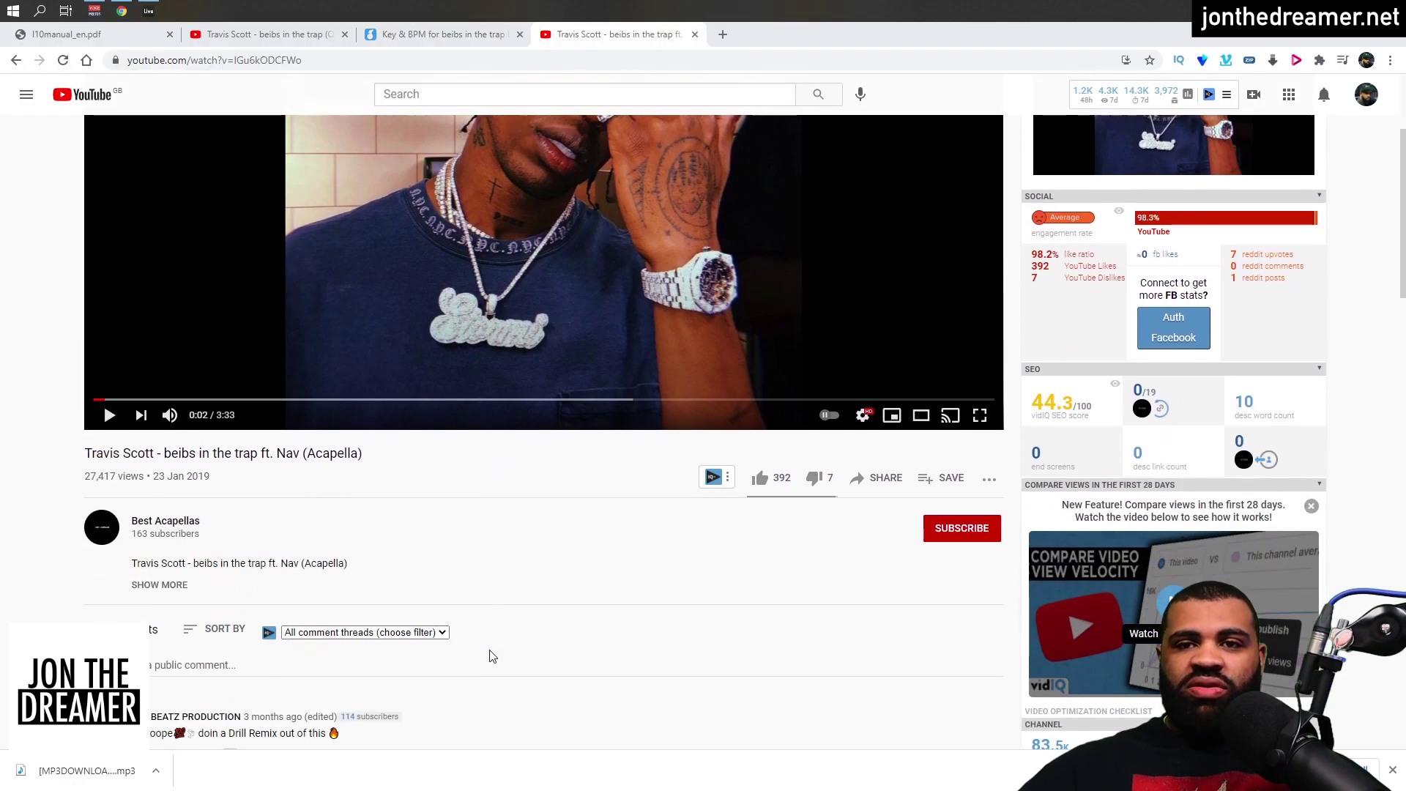
scroll(491, 651, up, 1)
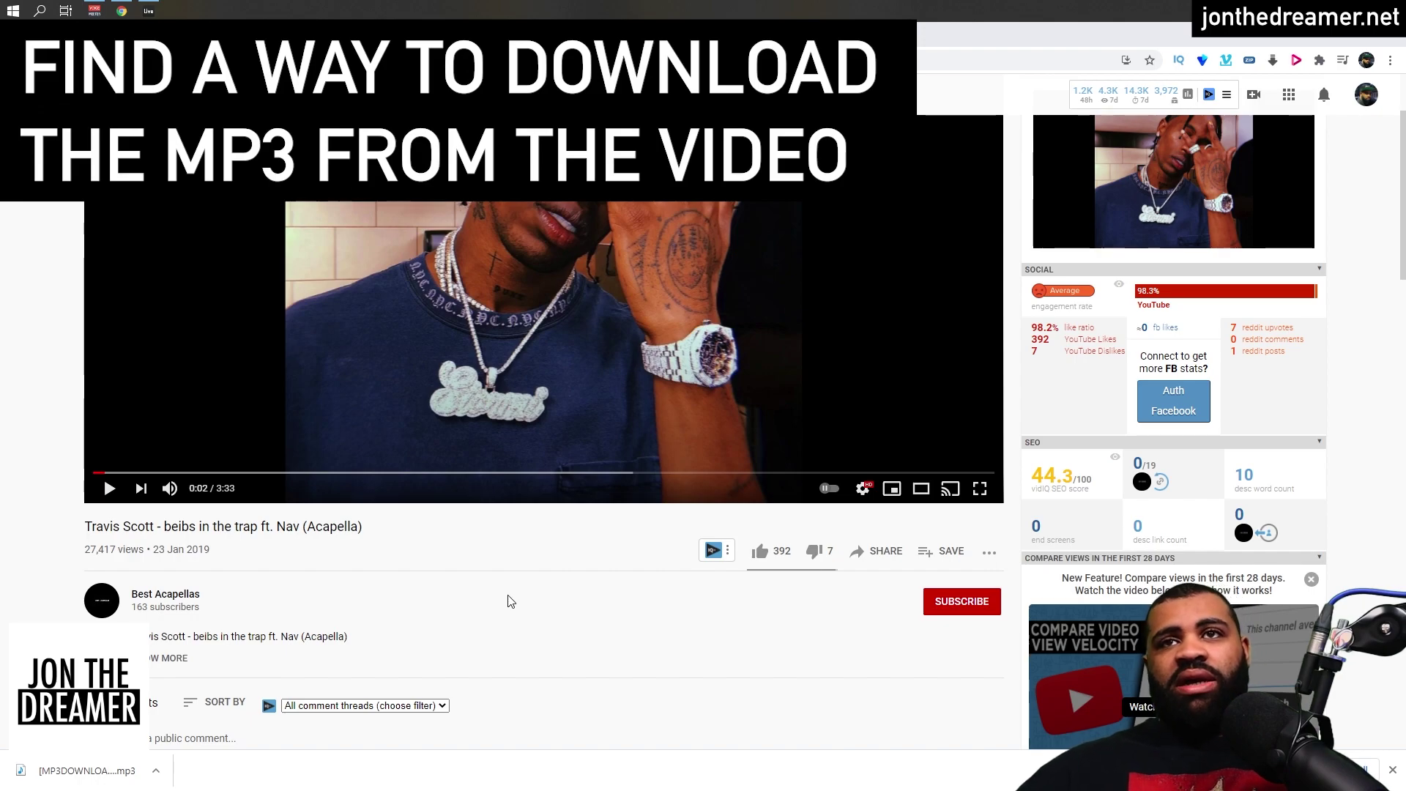
click(442, 34)
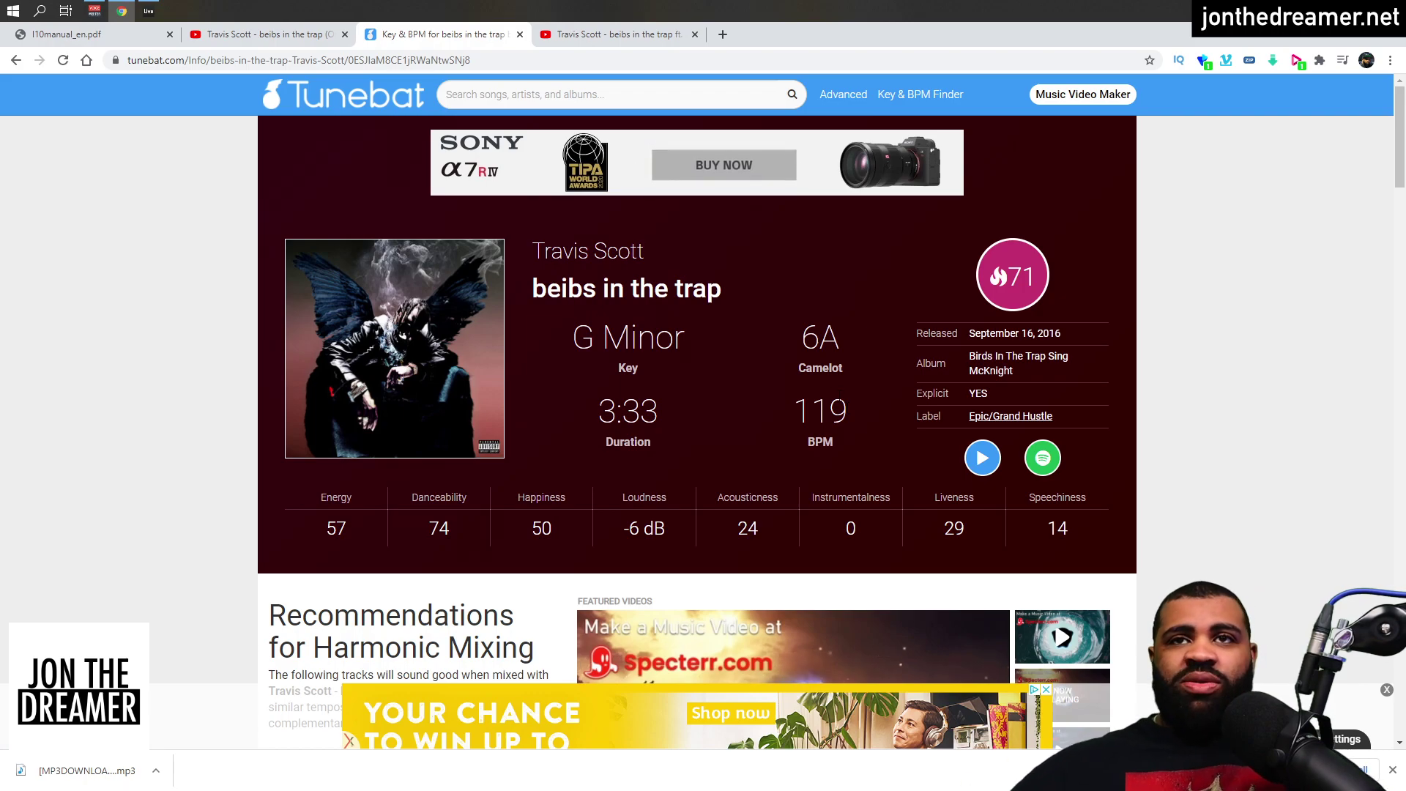
Revisit the official beibs in the trap video, then return to the Live session.
click(293, 37)
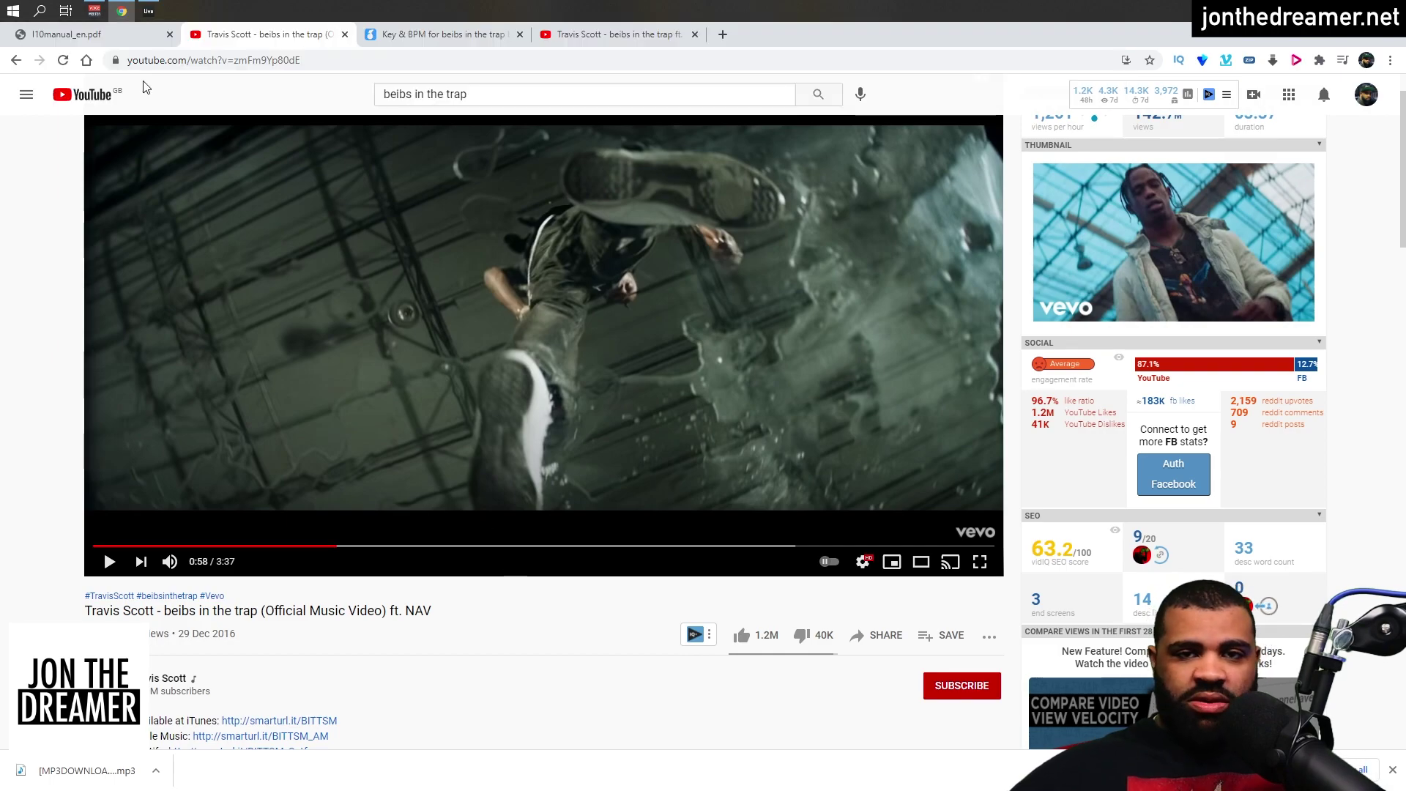
click(150, 11)
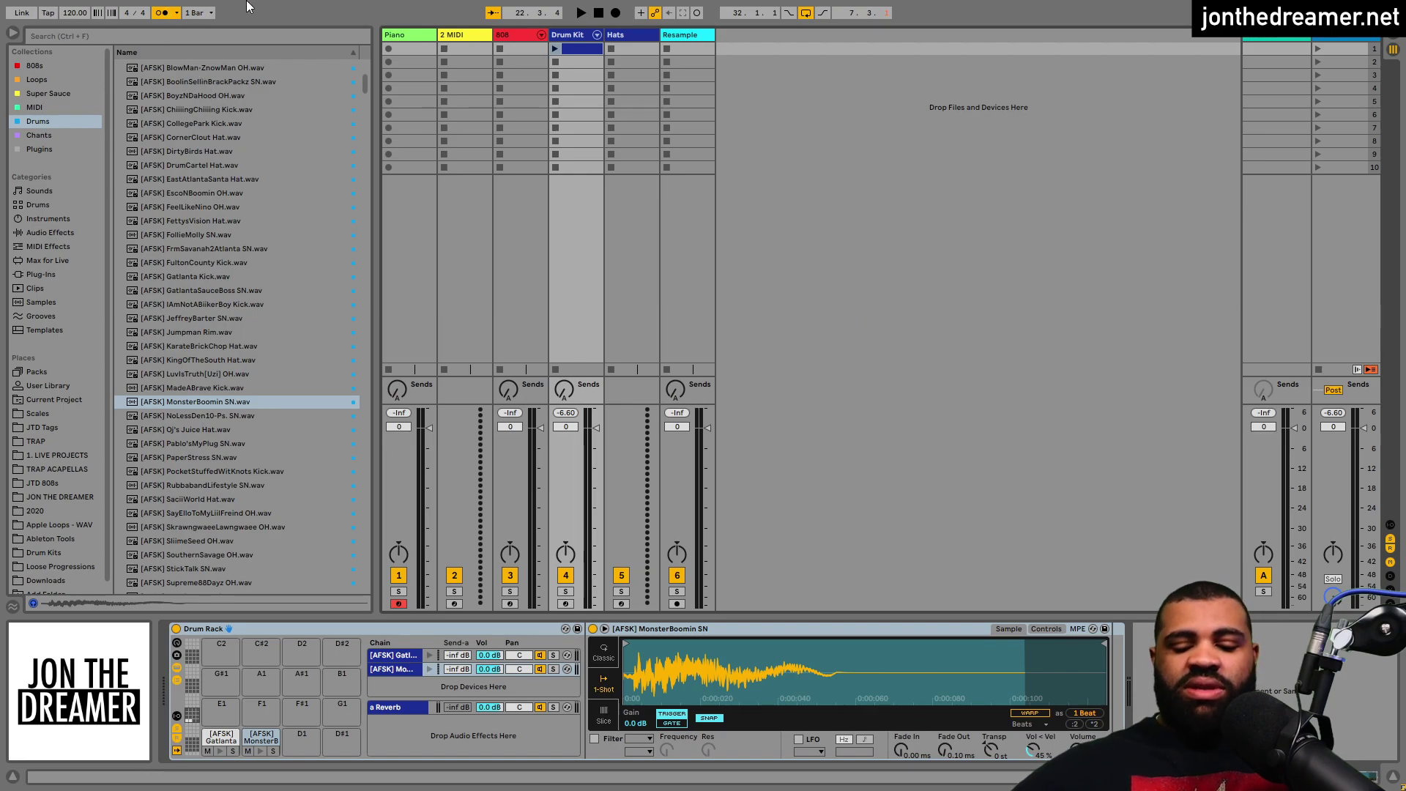
click(136, 46)
click(199, 455)
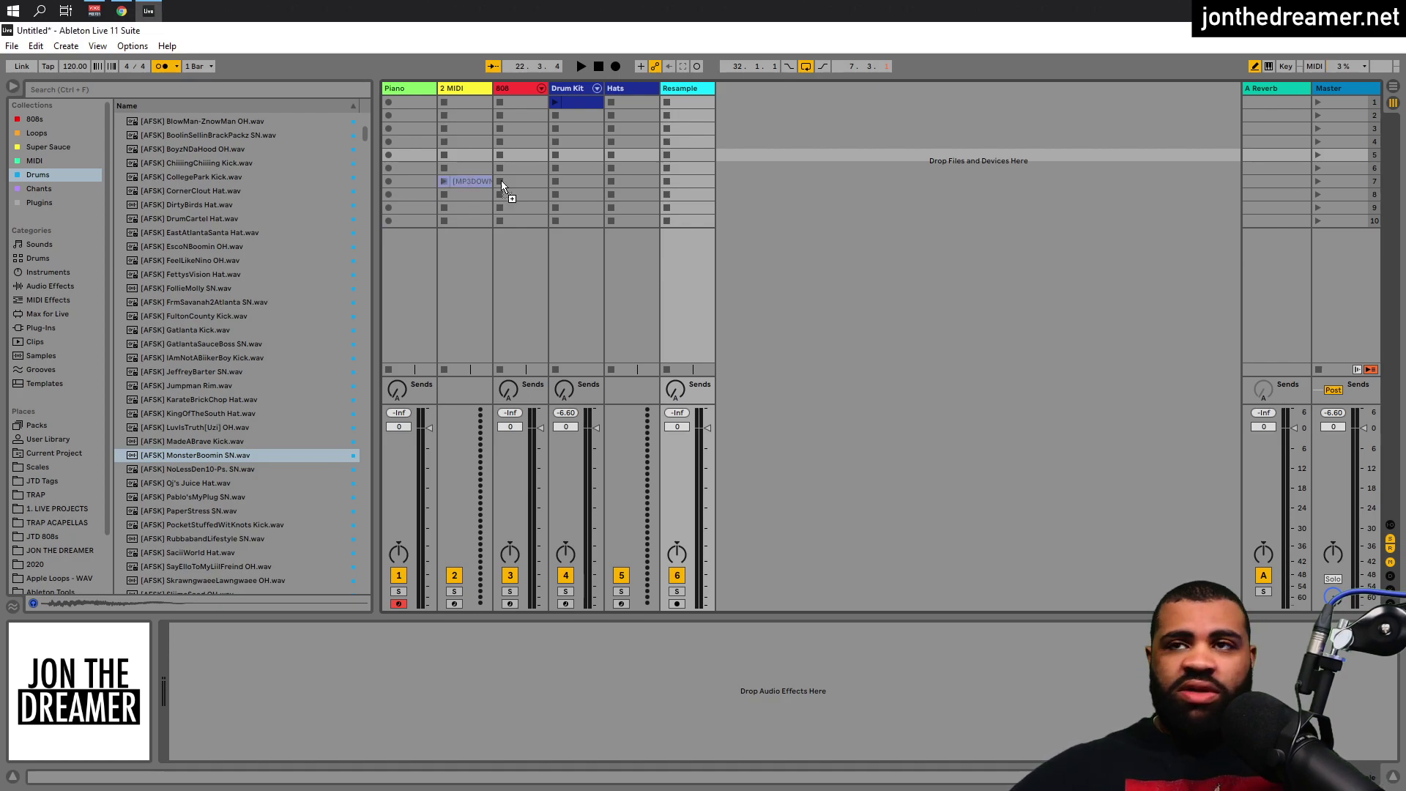
Drop the downloaded acapella MP3 onto a new audio track and show its clip waveform.
drag(528, 189, 735, 121)
click(812, 168)
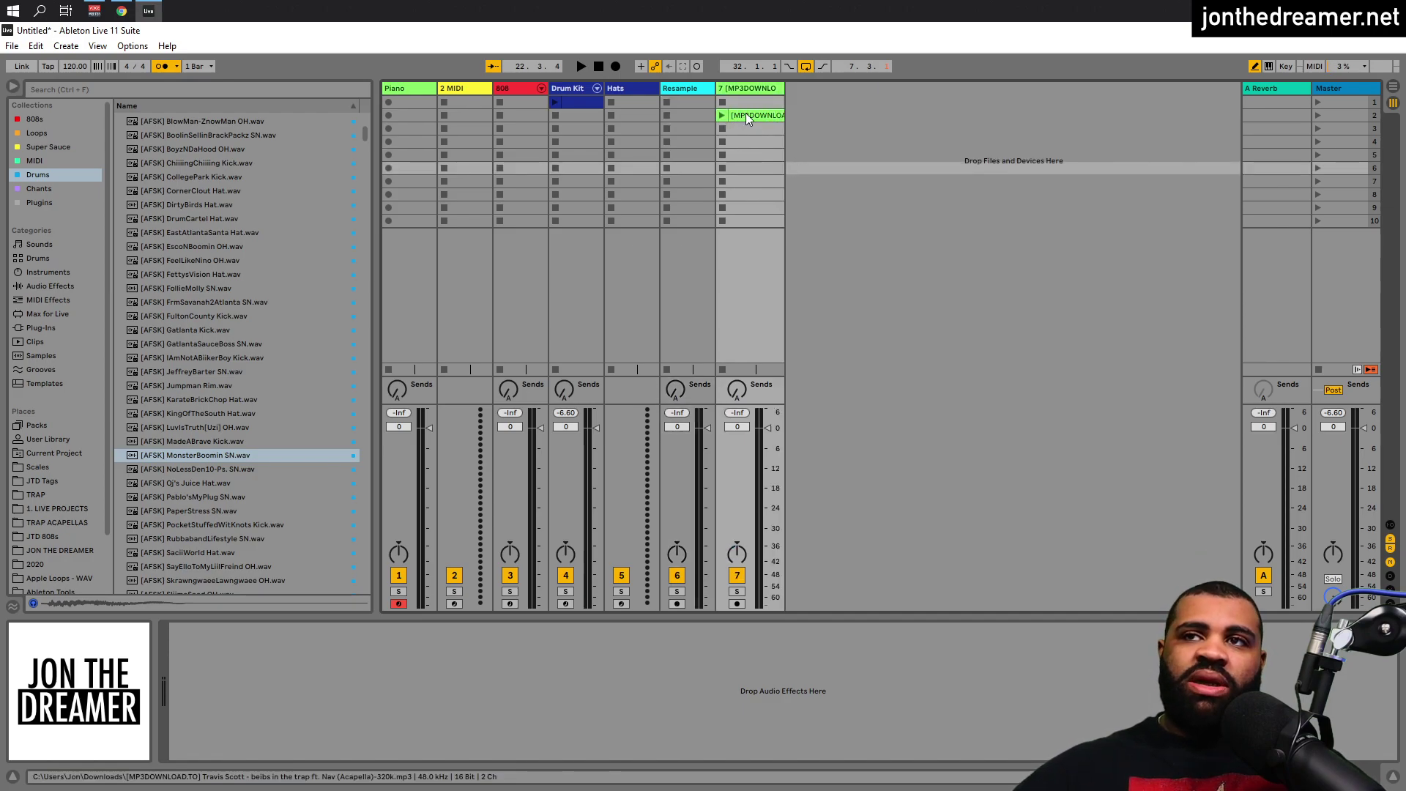
click(749, 118)
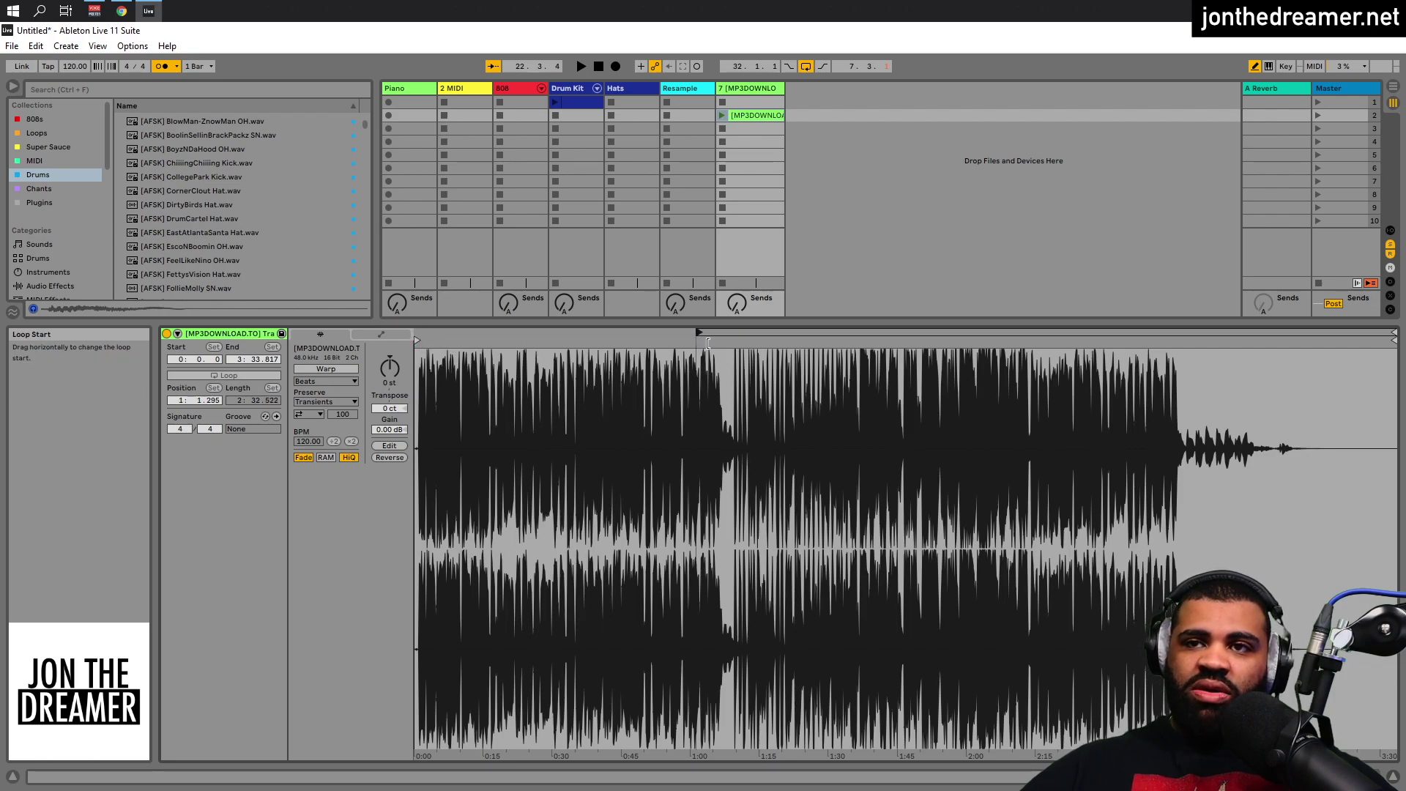
Align the acapella clip's start and loop start just after the 1:06 mark.
drag(742, 341, 731, 351)
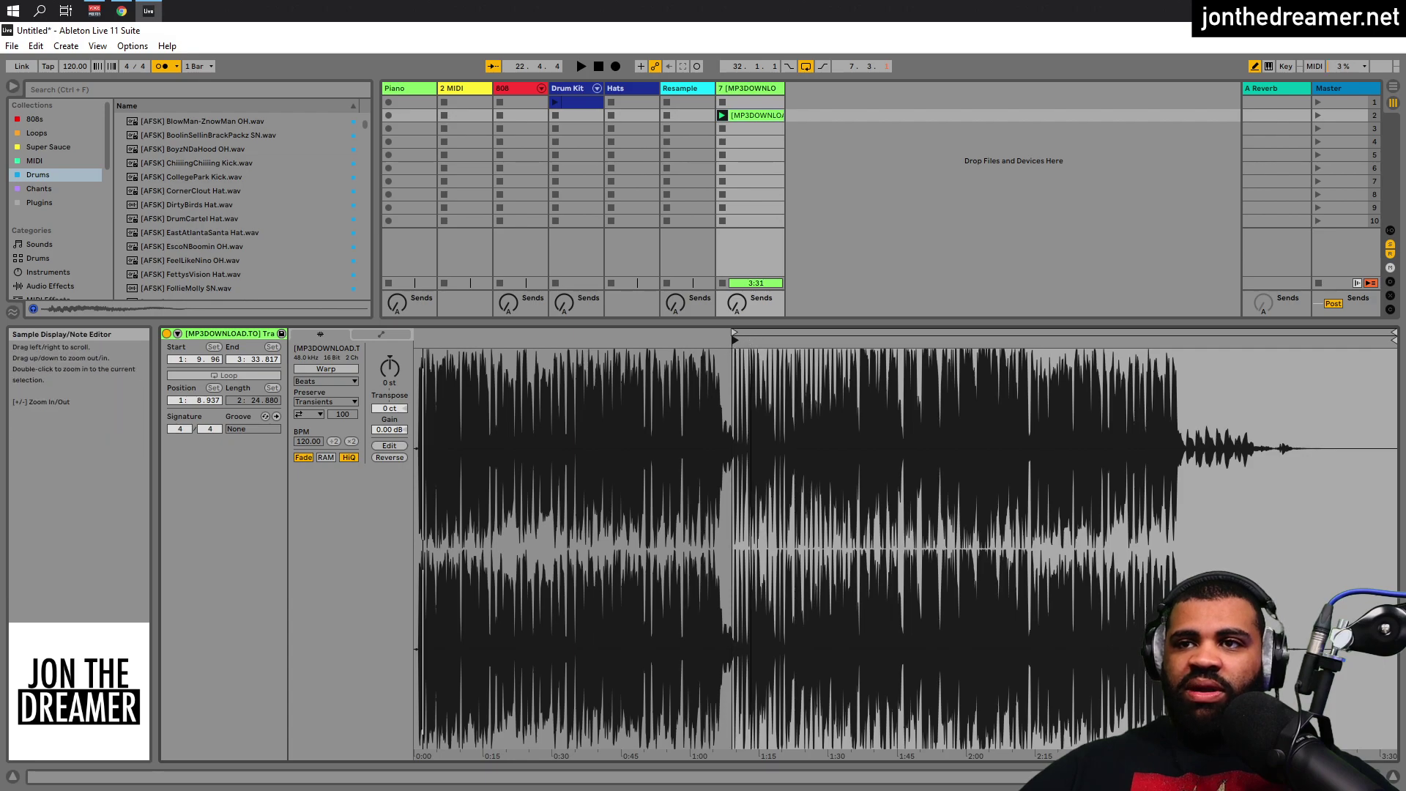
drag(751, 352, 862, 372)
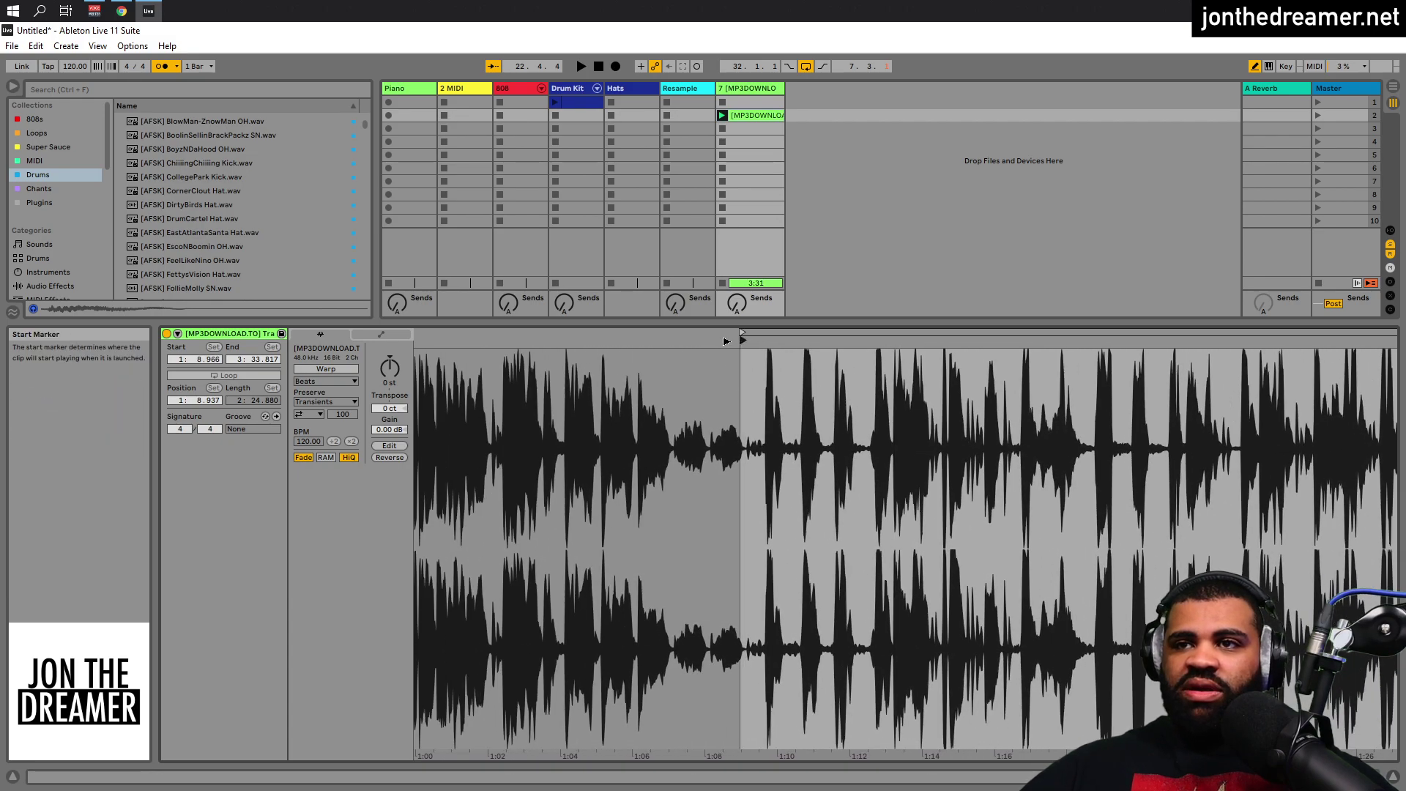
drag(744, 341, 676, 351)
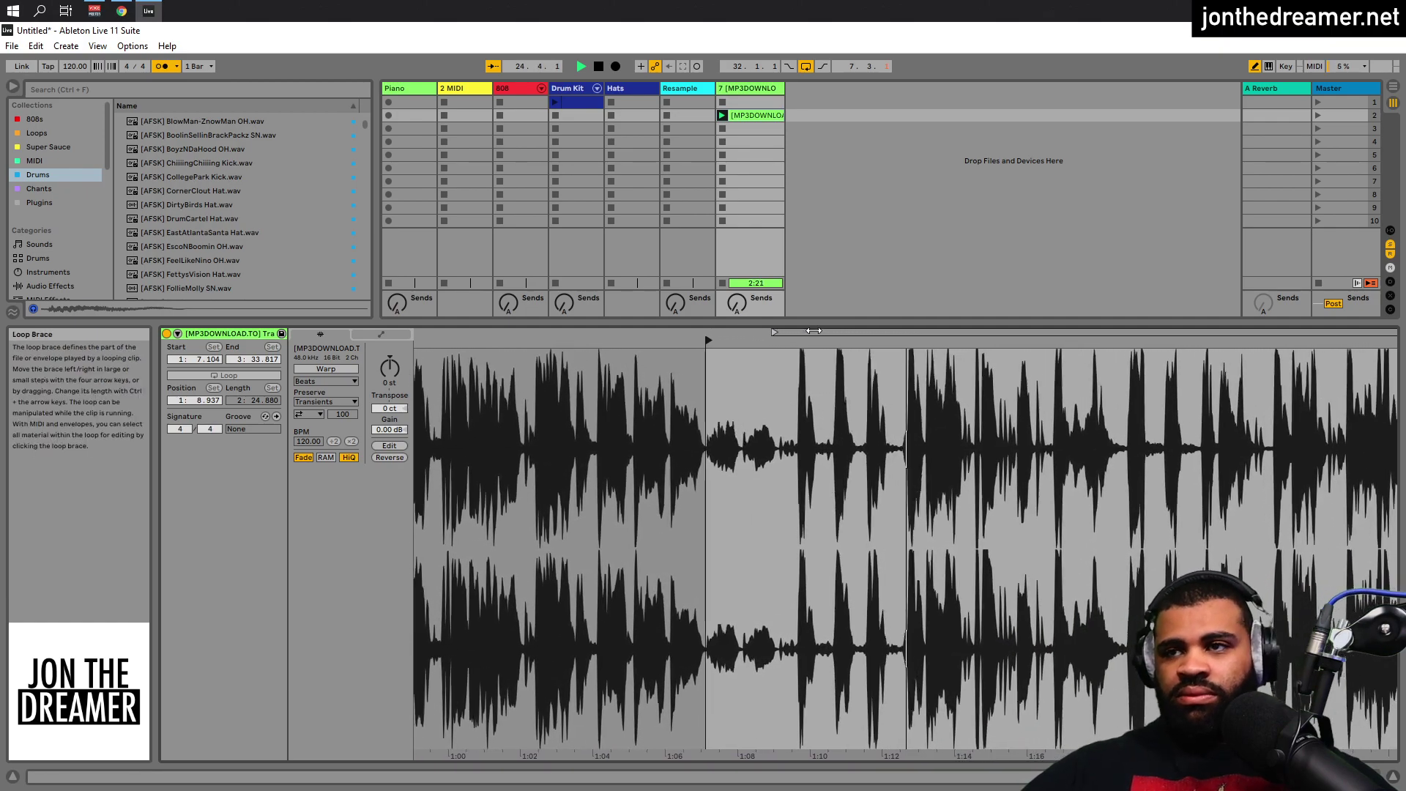
key(space)
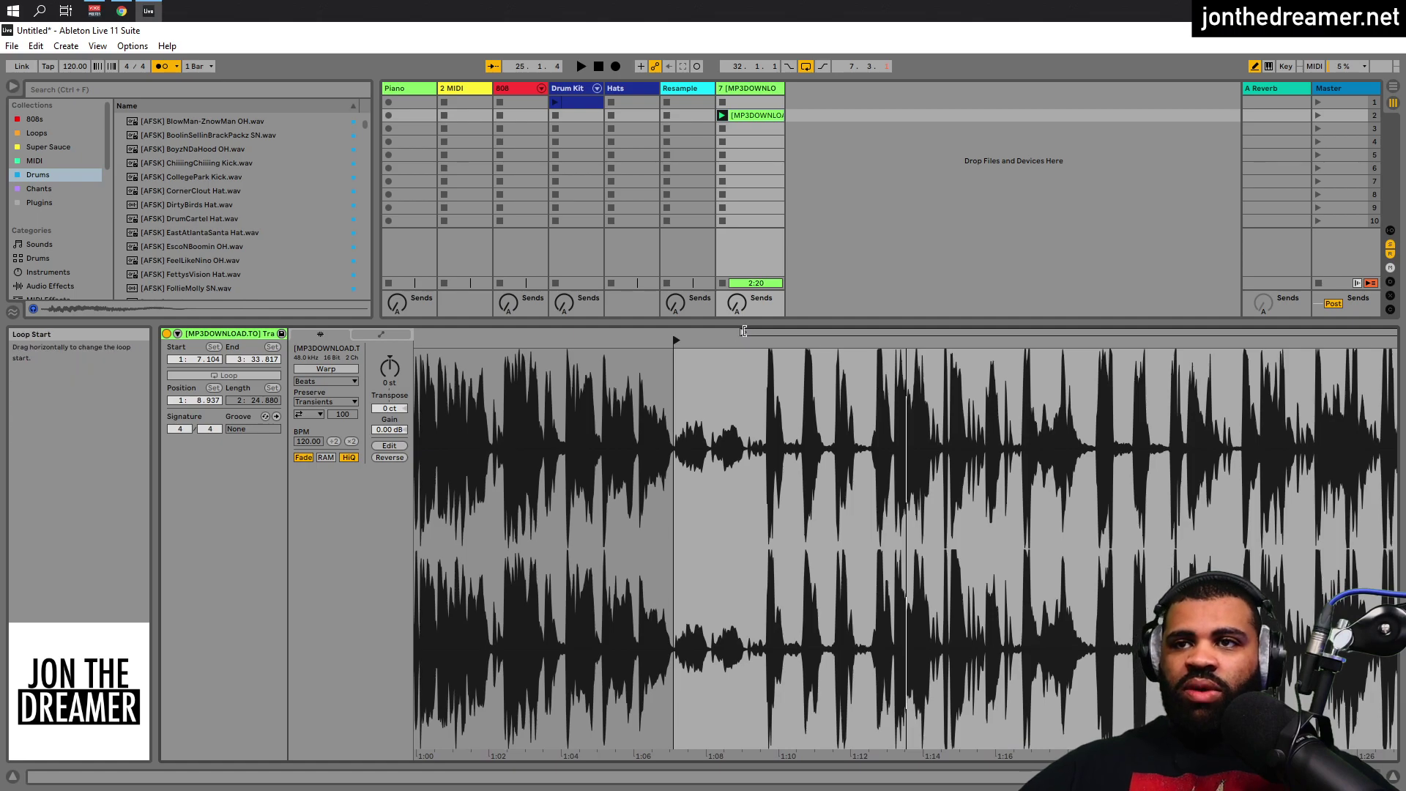
drag(741, 333, 675, 335)
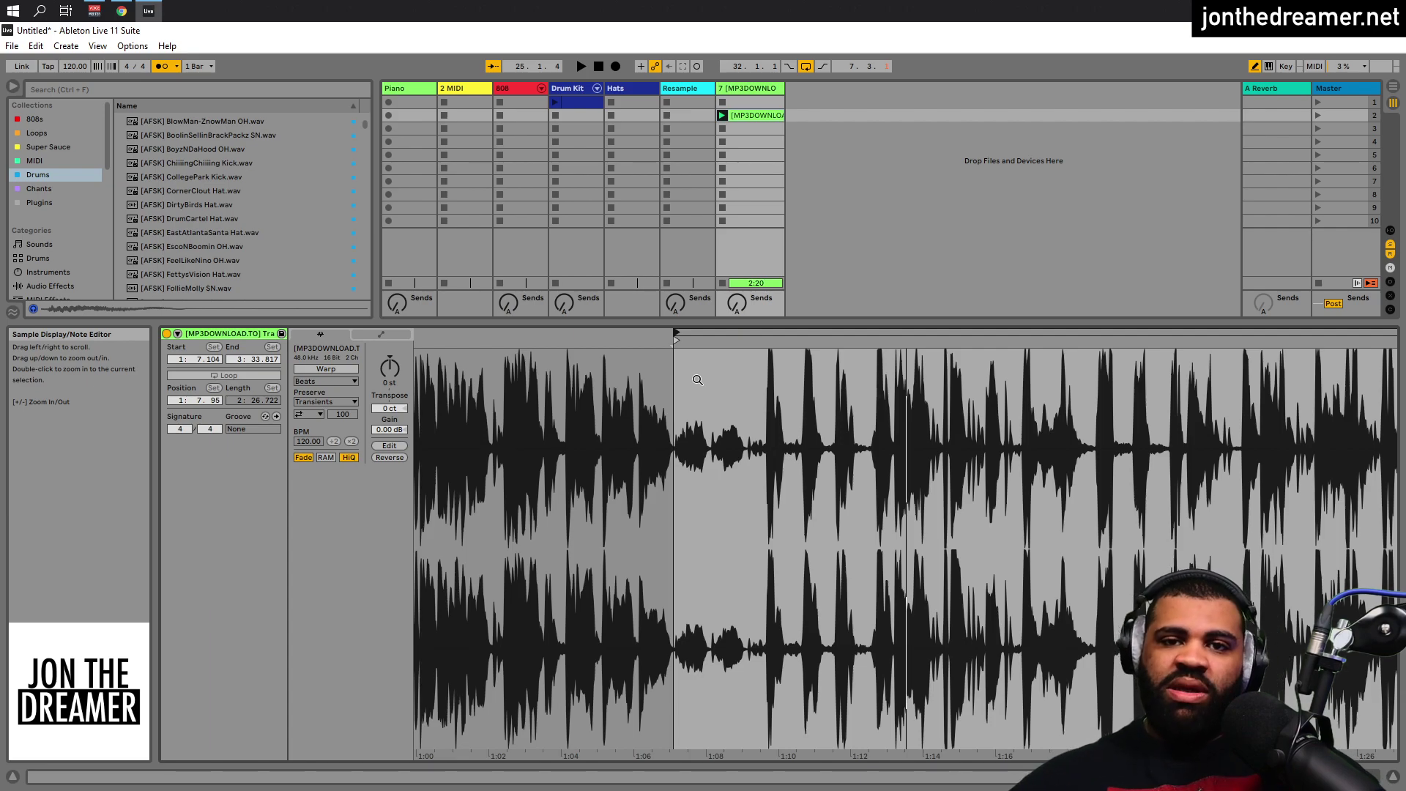
Check Tunebat's 119 BPM for the song and return to the Live session.
click(121, 10)
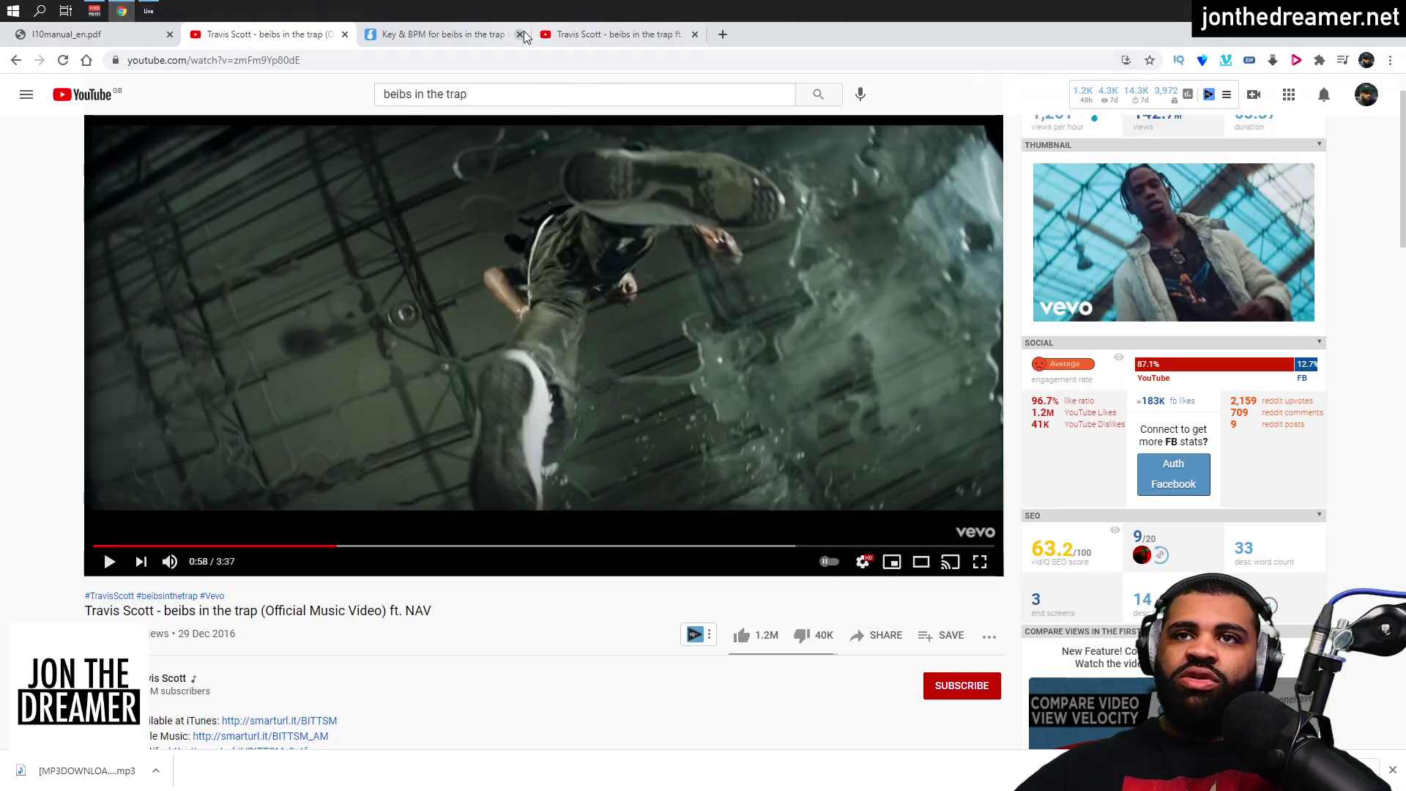
click(484, 35)
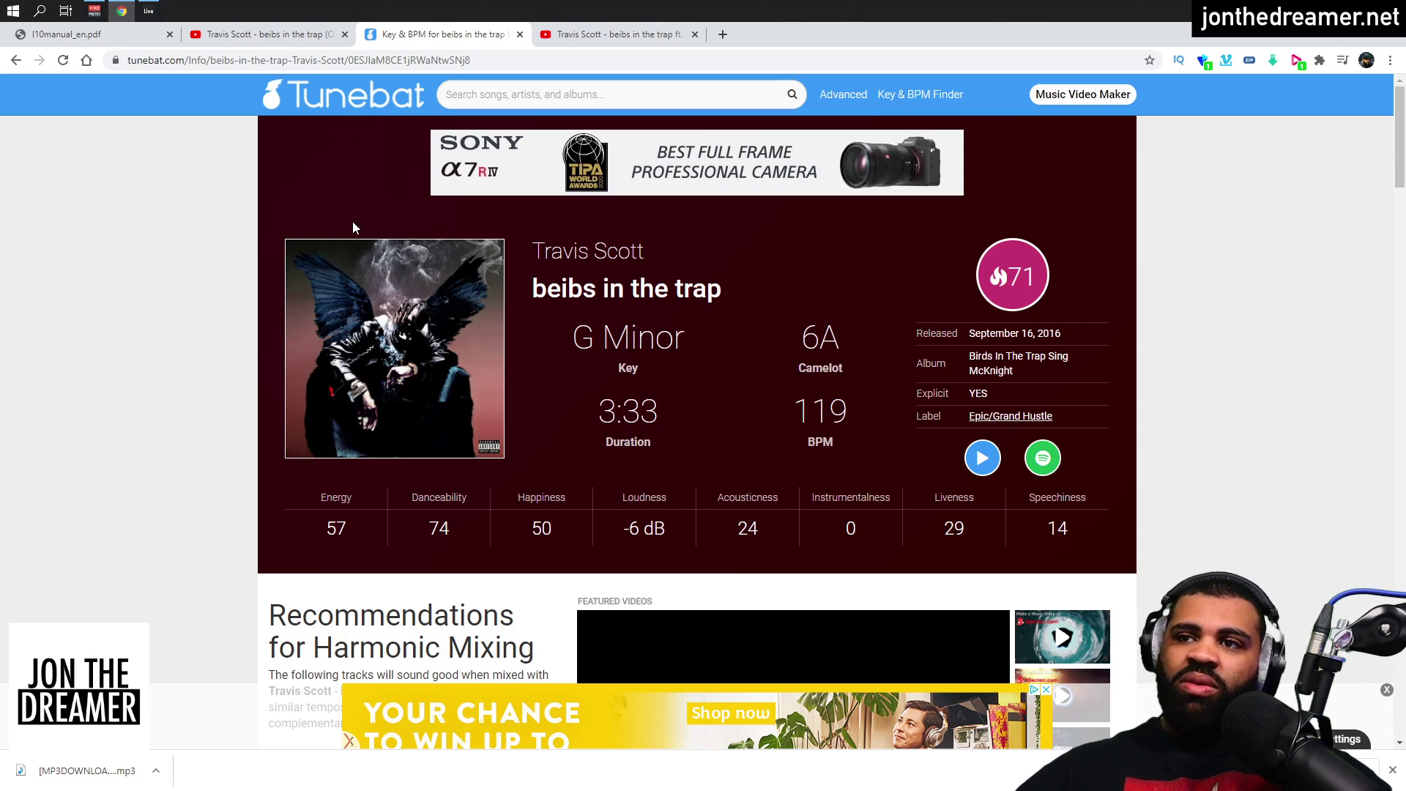
click(148, 10)
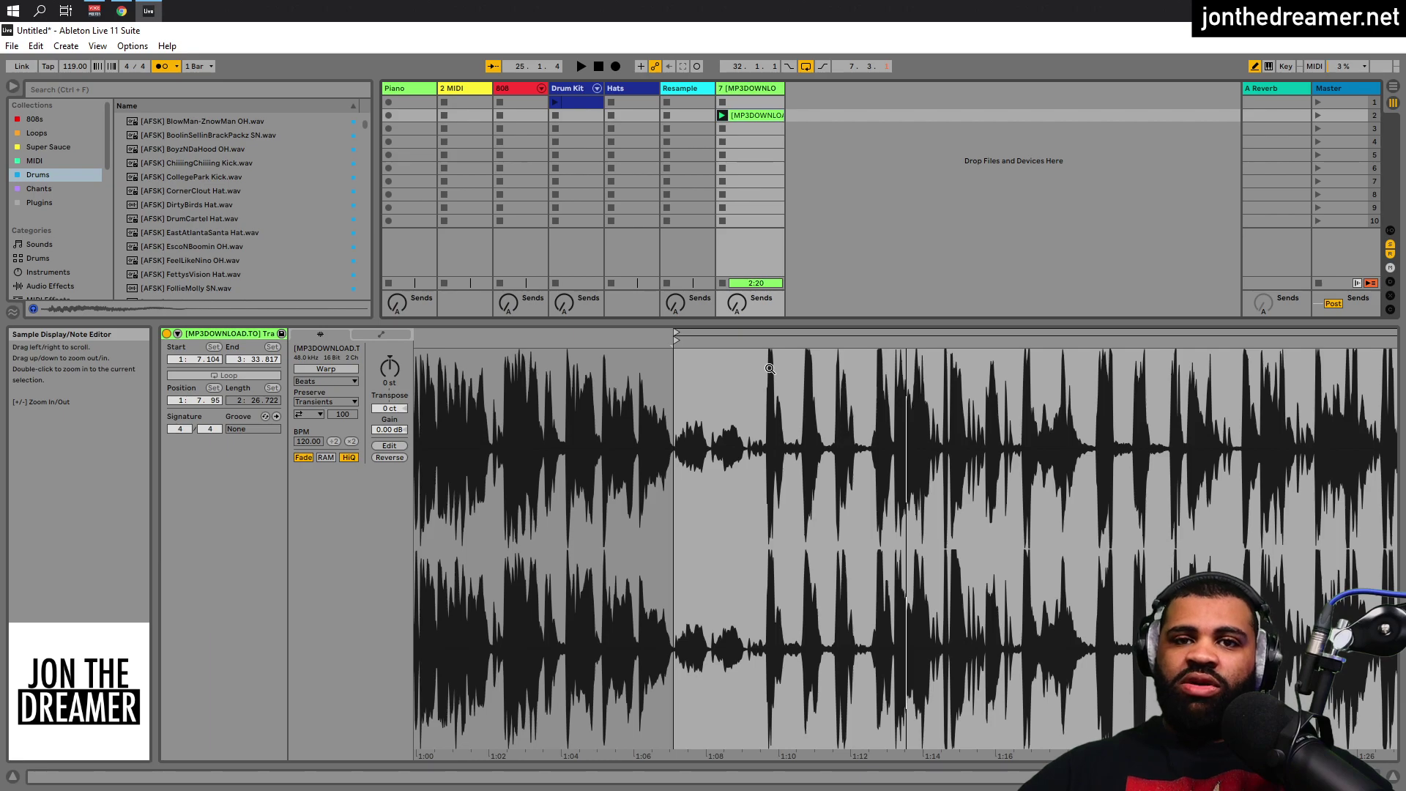
Turn on Warp for the acapella clip and zoom in around its Start marker.
click(338, 369)
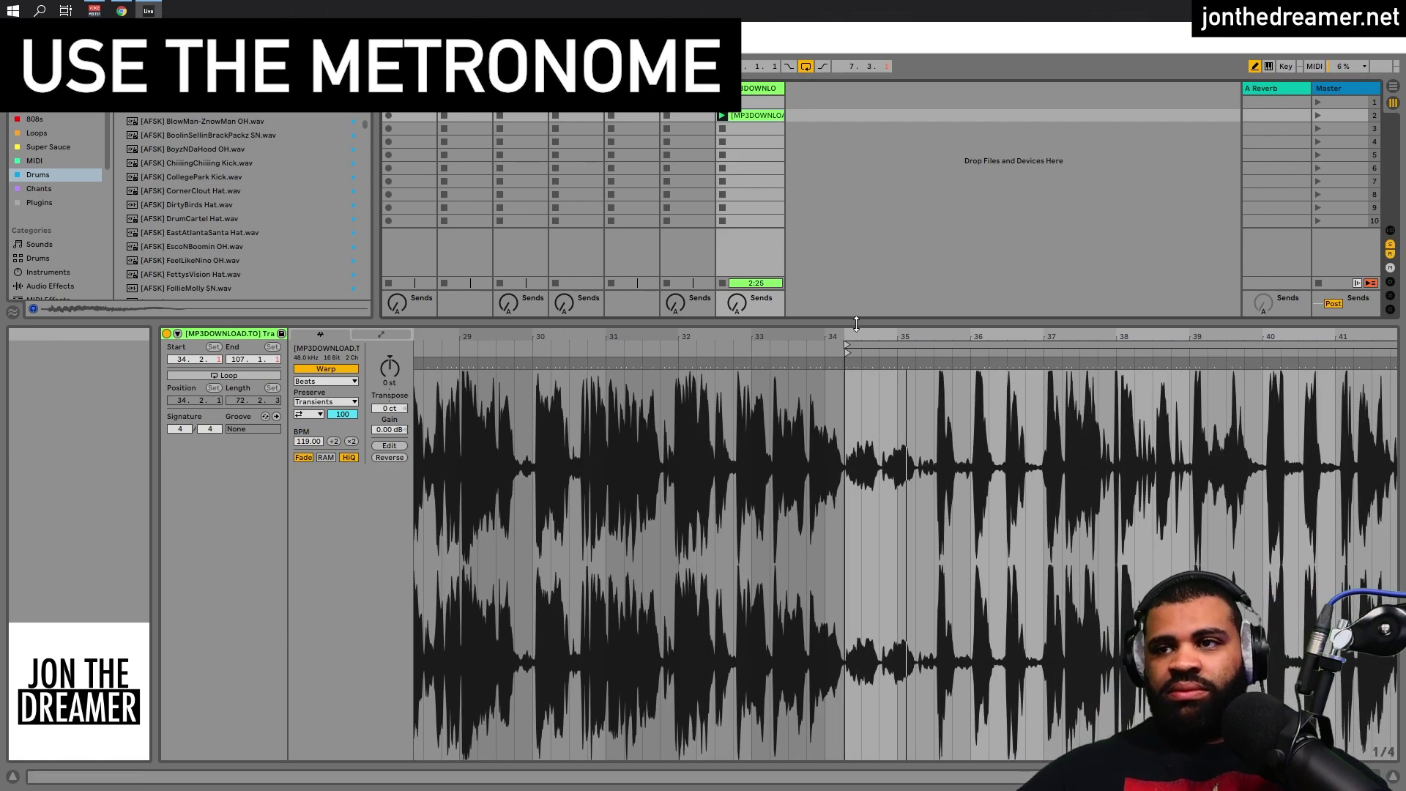
drag(856, 339, 856, 396)
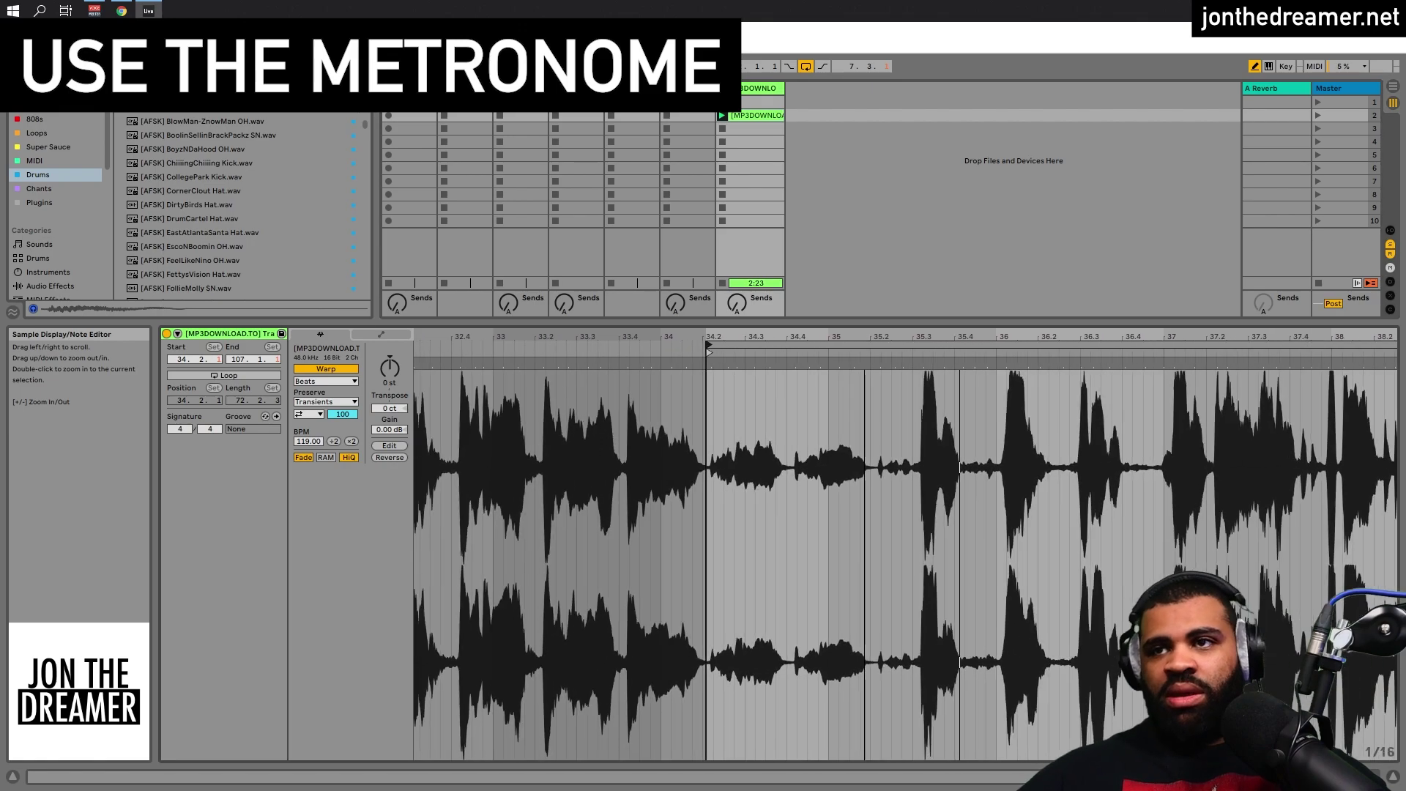
drag(756, 396, 756, 424)
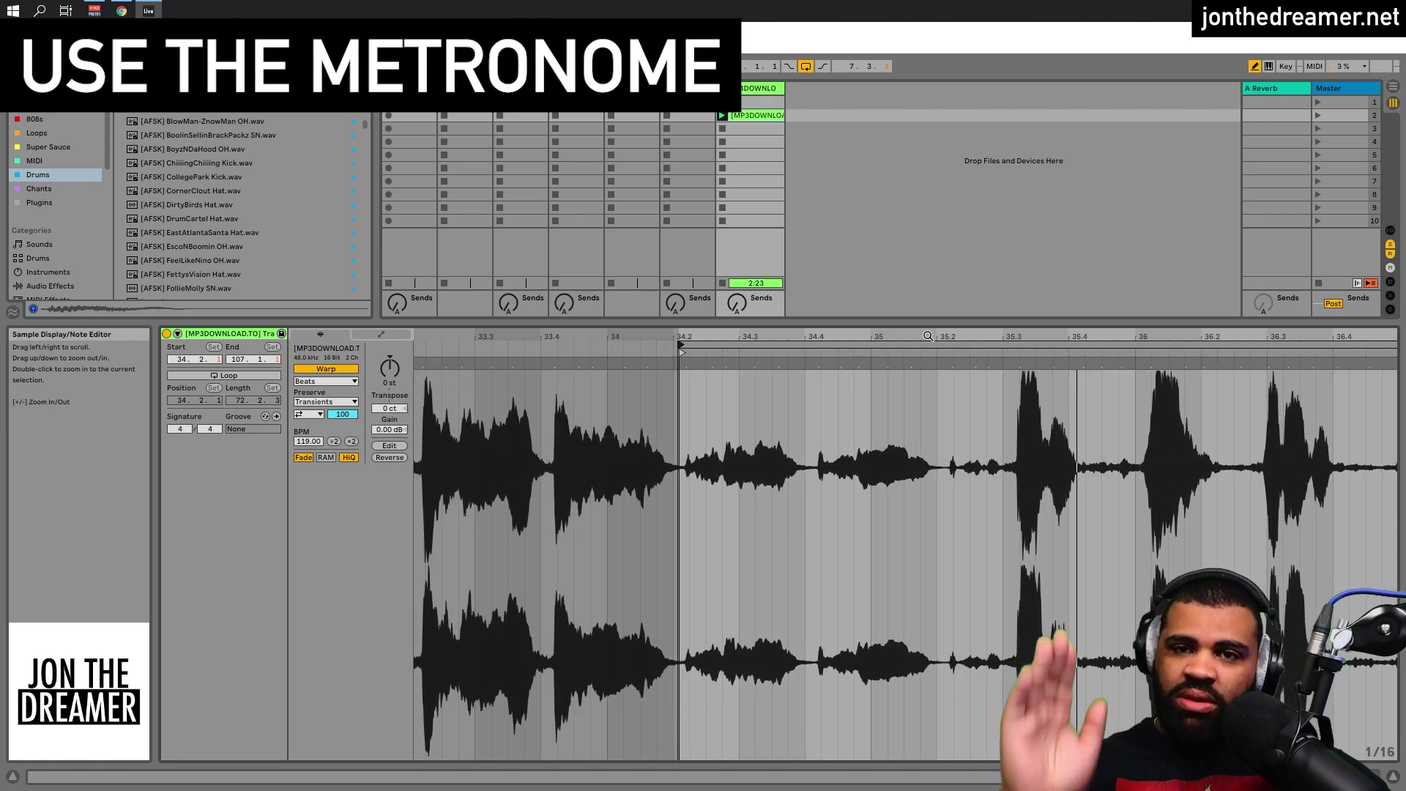
mouse_move(715, 337)
mouse_down()
mouse_move(715, 366)
mouse_move(674, 347)
mouse_up()
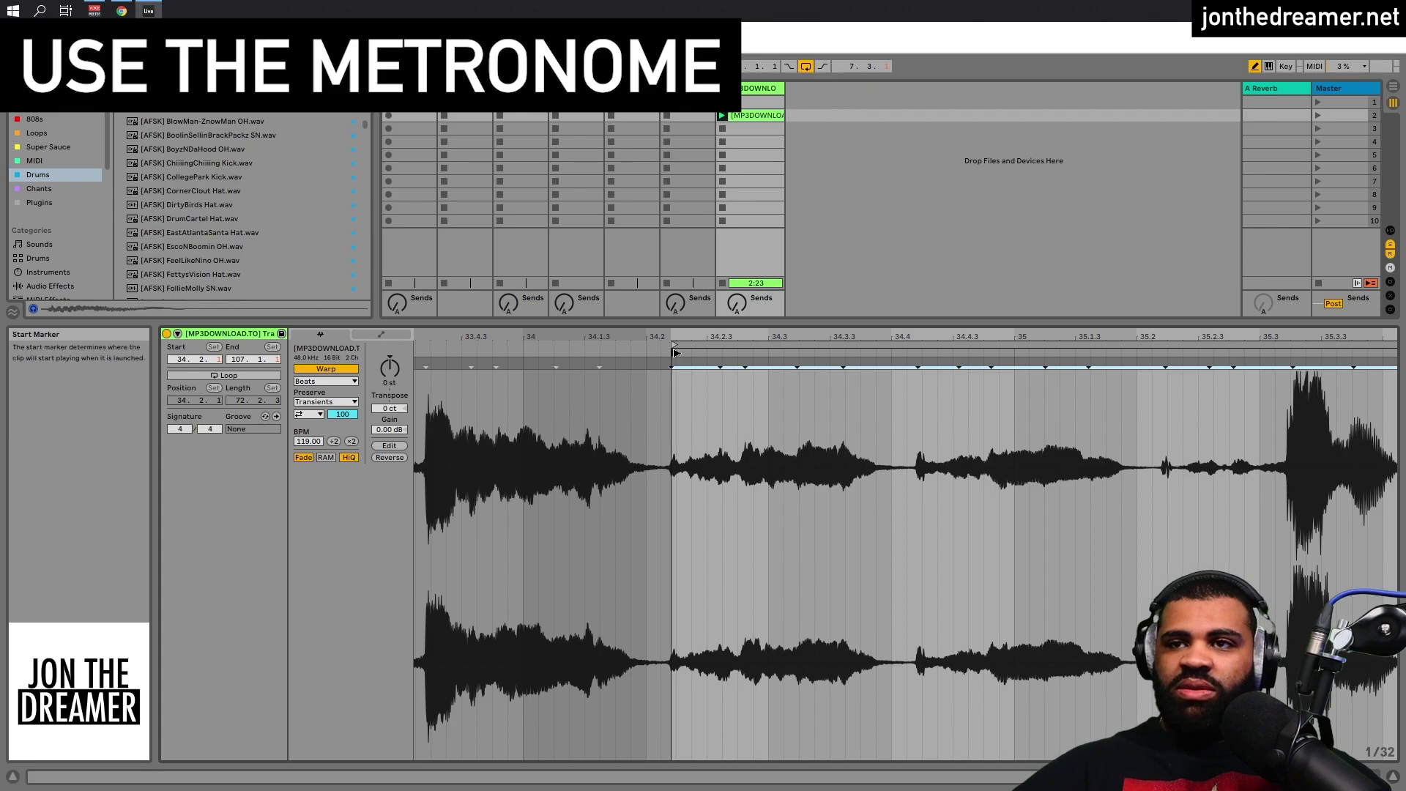
Make the acapella clip's start bar 1 and play it to check timing.
right_click(676, 352)
click(727, 370)
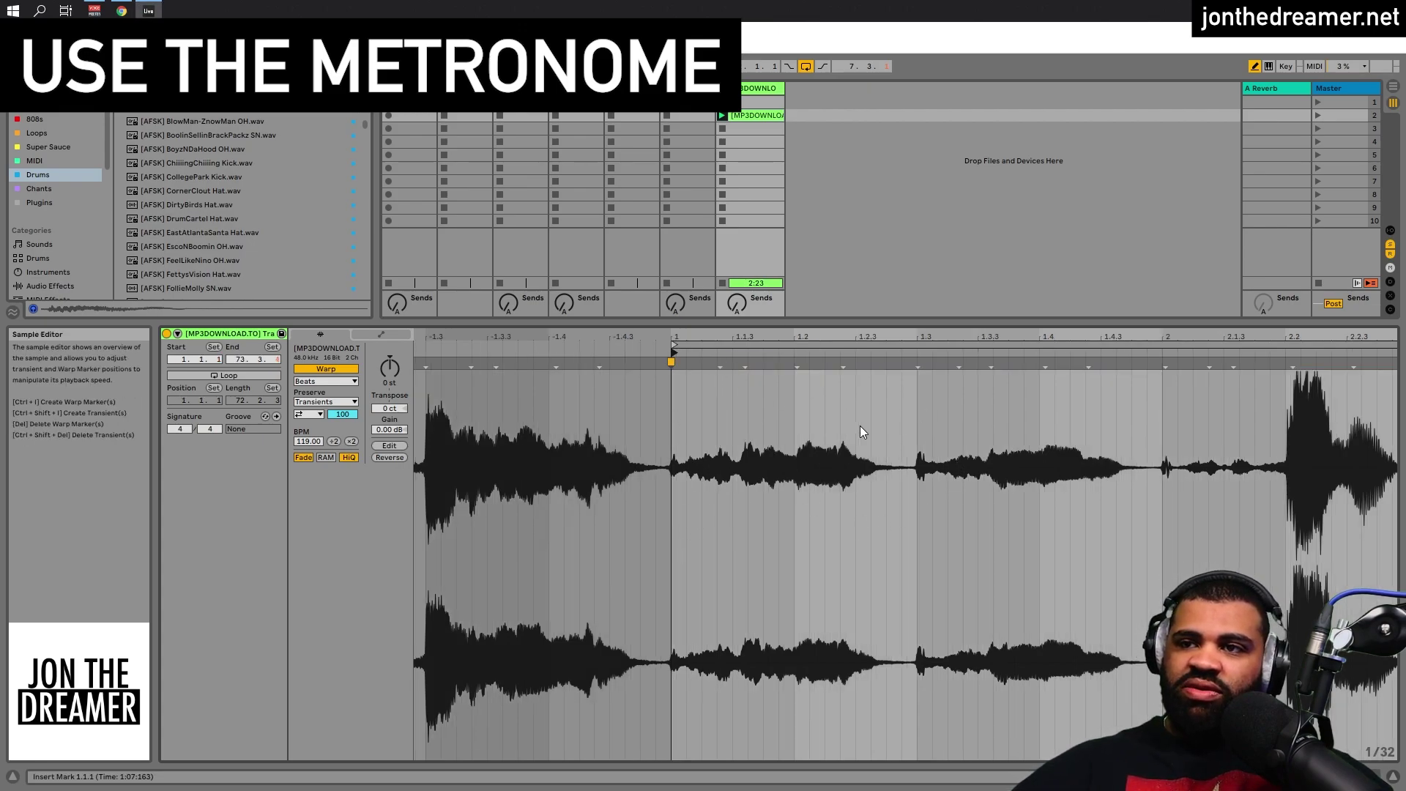
drag(981, 344, 791, 475)
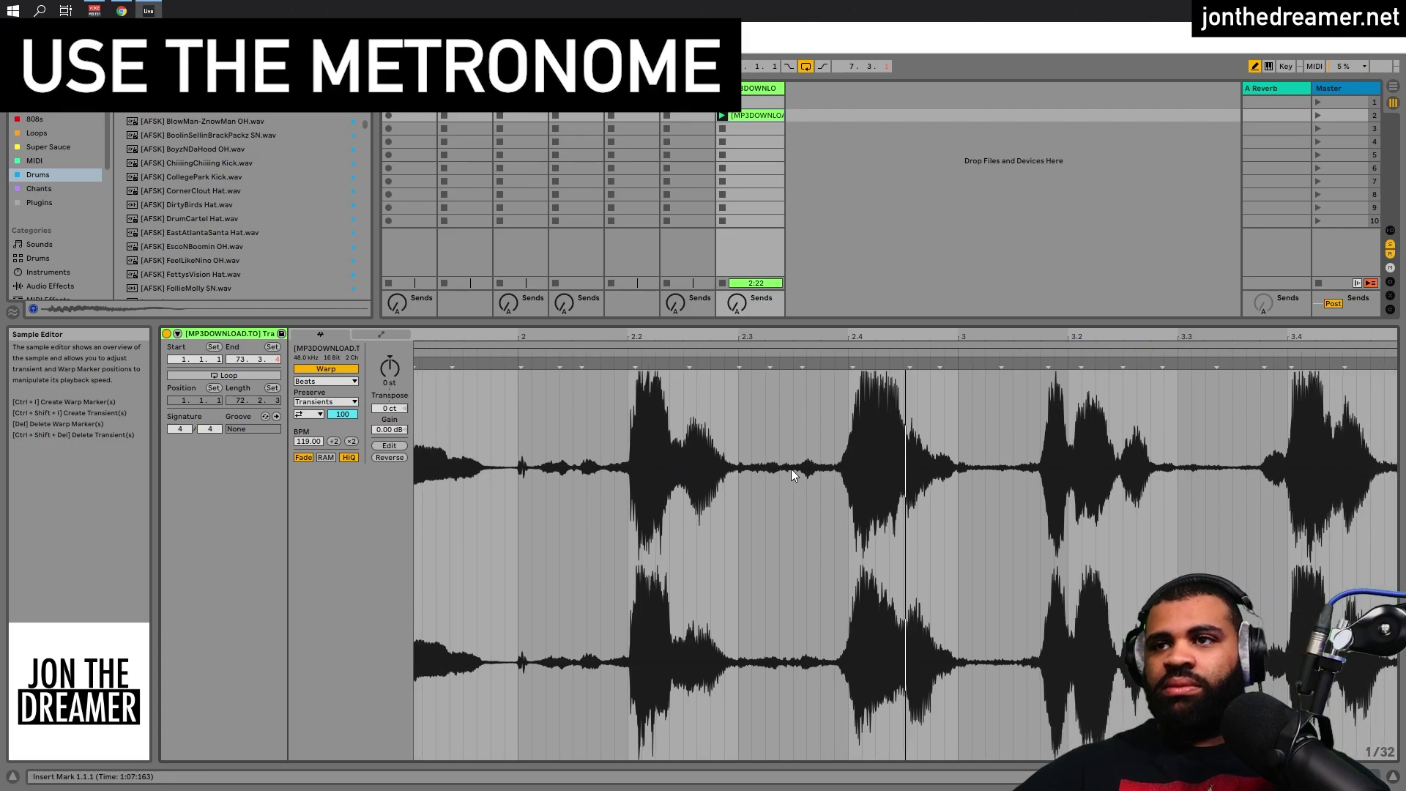
drag(1011, 339, 1097, 336)
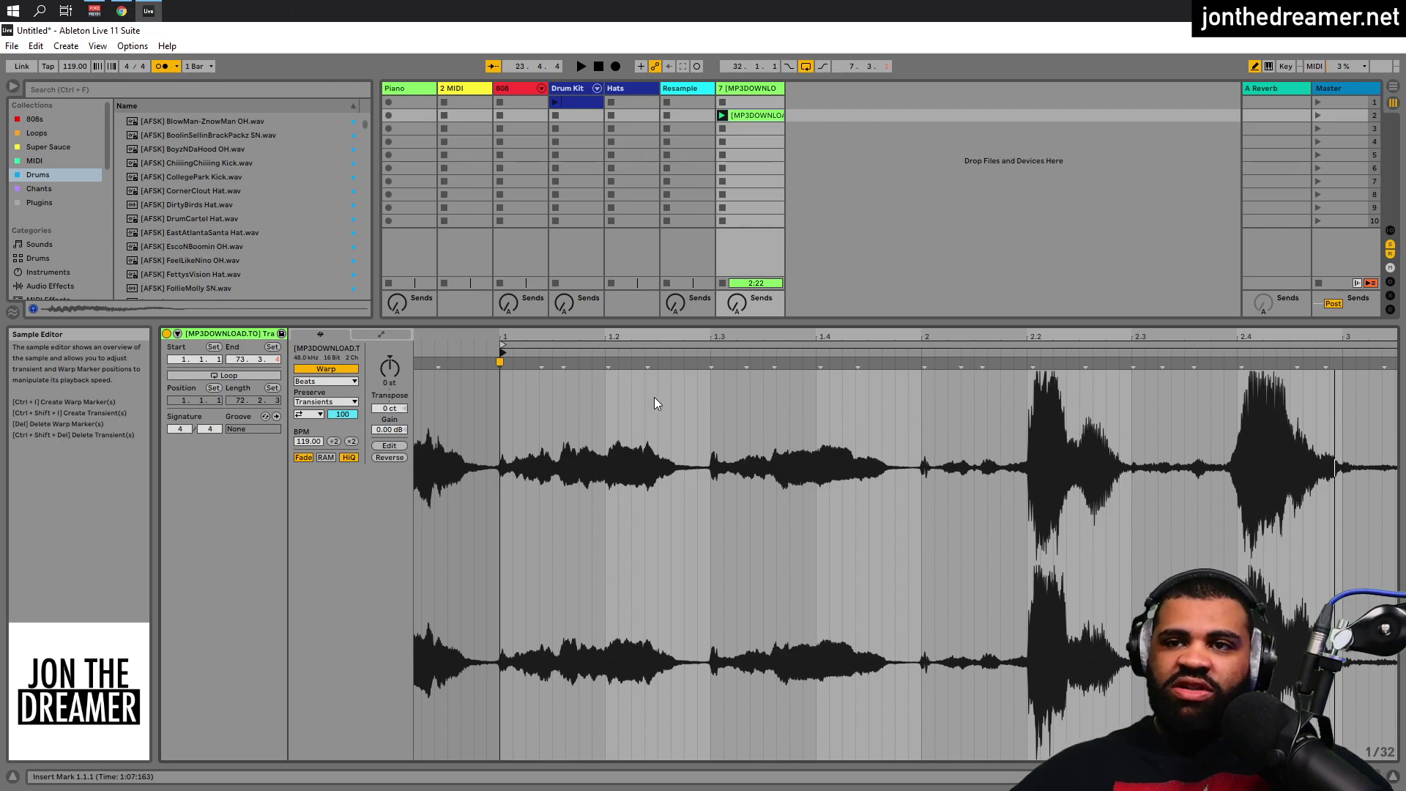
key(space)
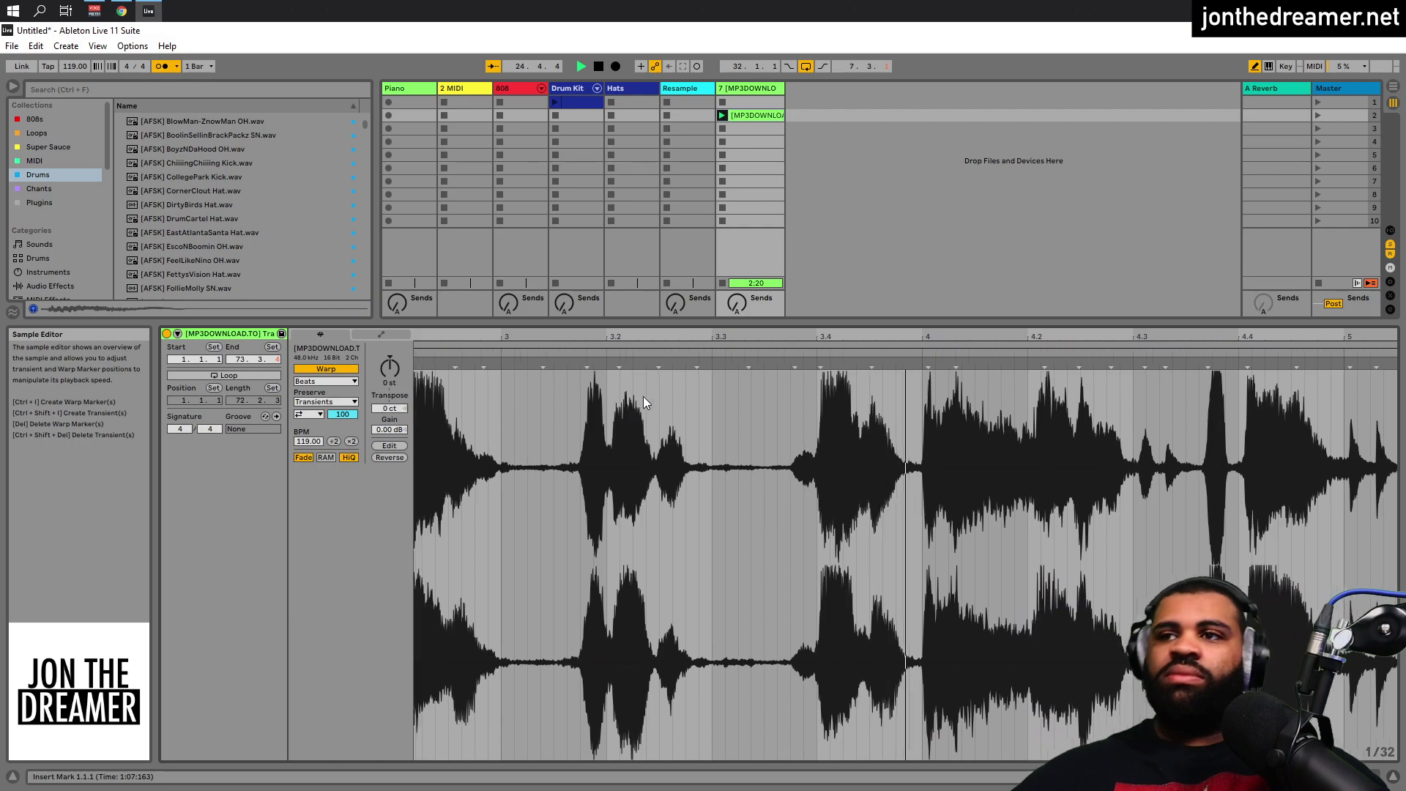
key(space)
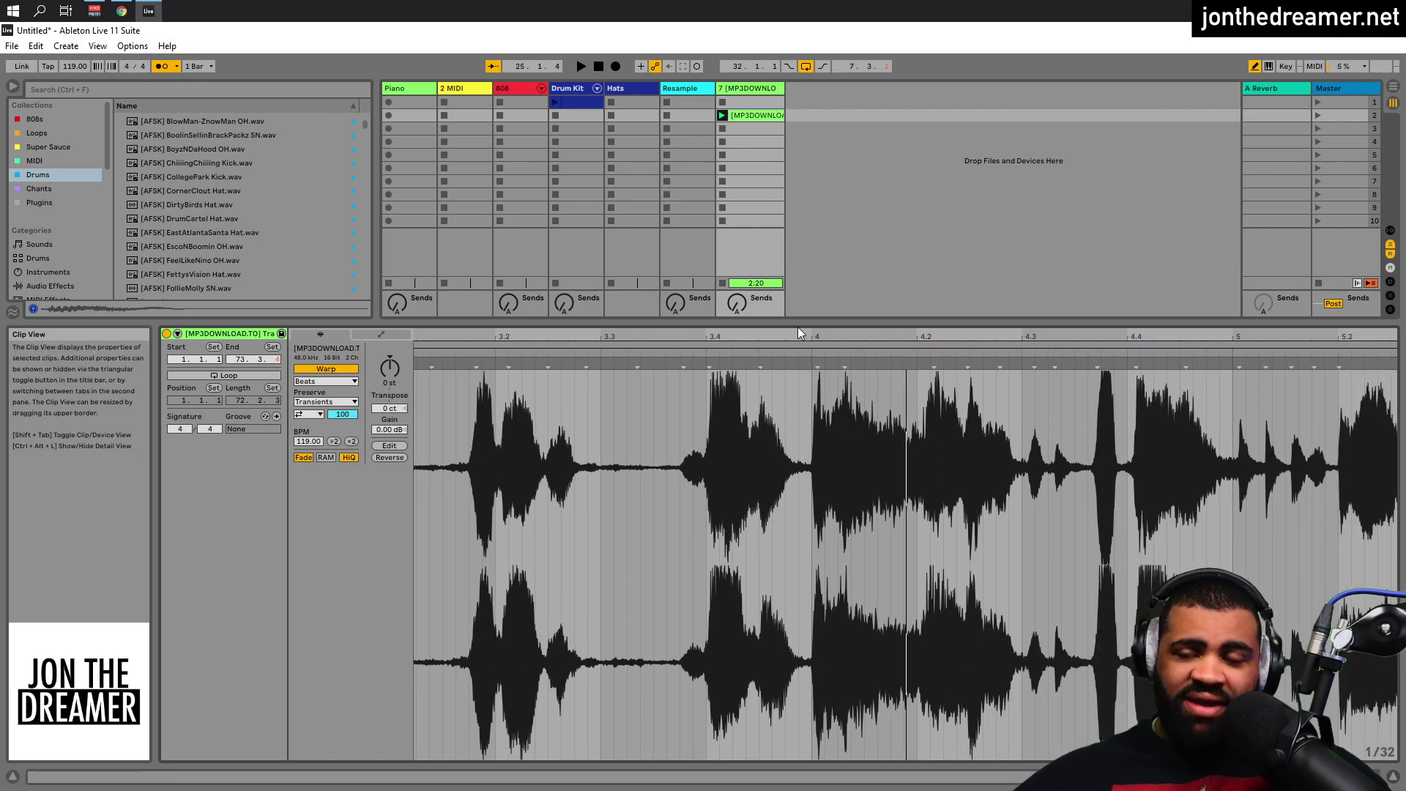
Add a warp marker near bar 4.1 and shift it, bringing the tempo to about 118.75.
drag(809, 352, 808, 410)
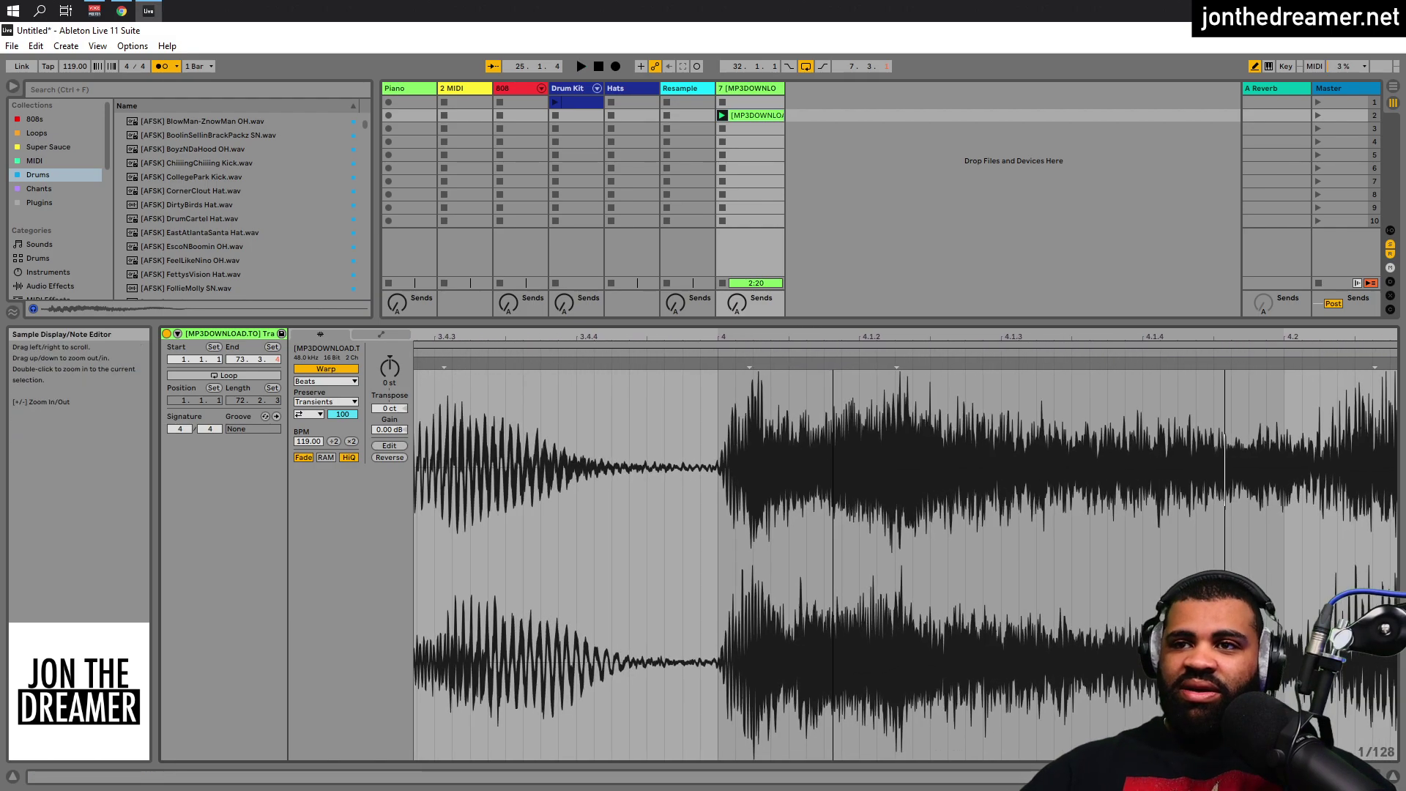
drag(835, 352, 836, 381)
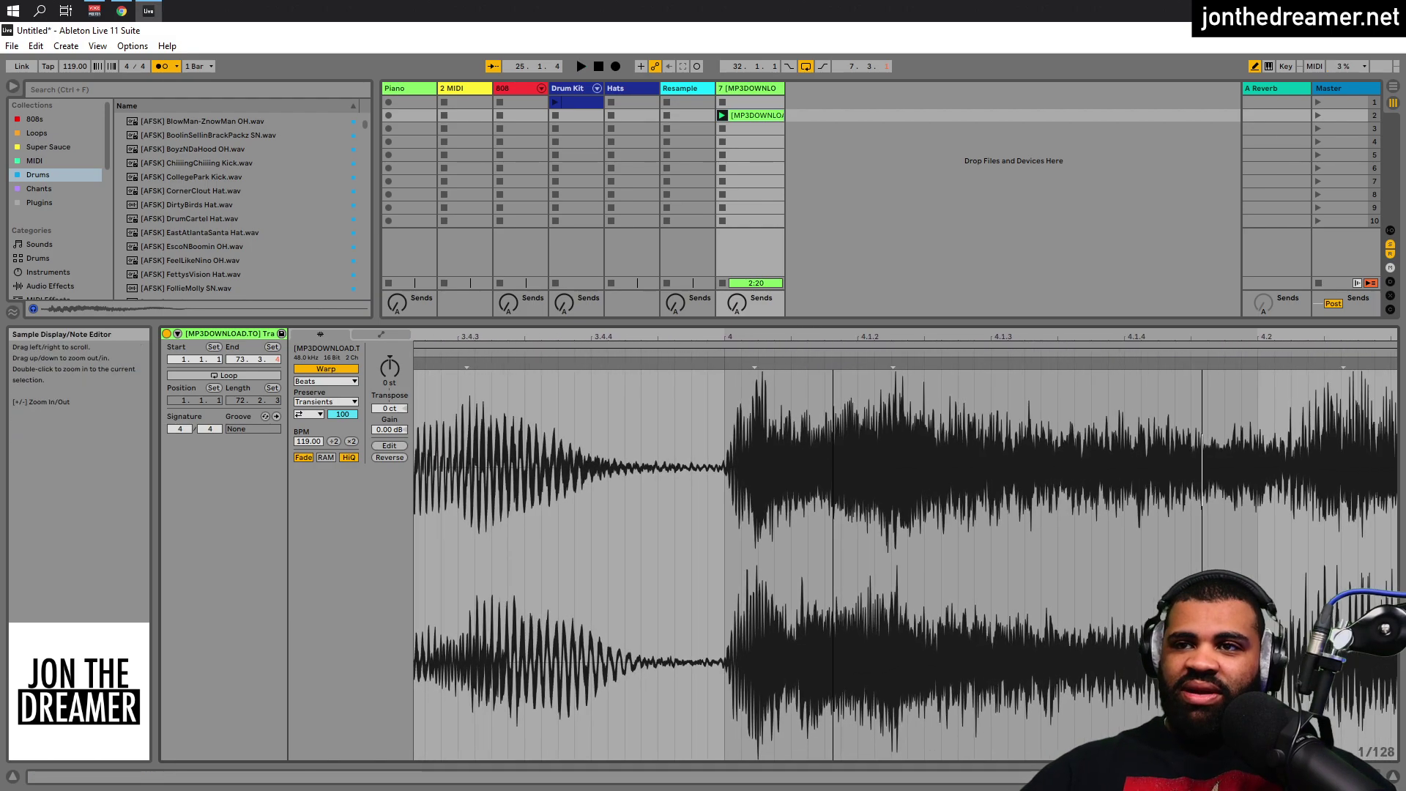
double_click(753, 375)
drag(754, 362, 744, 362)
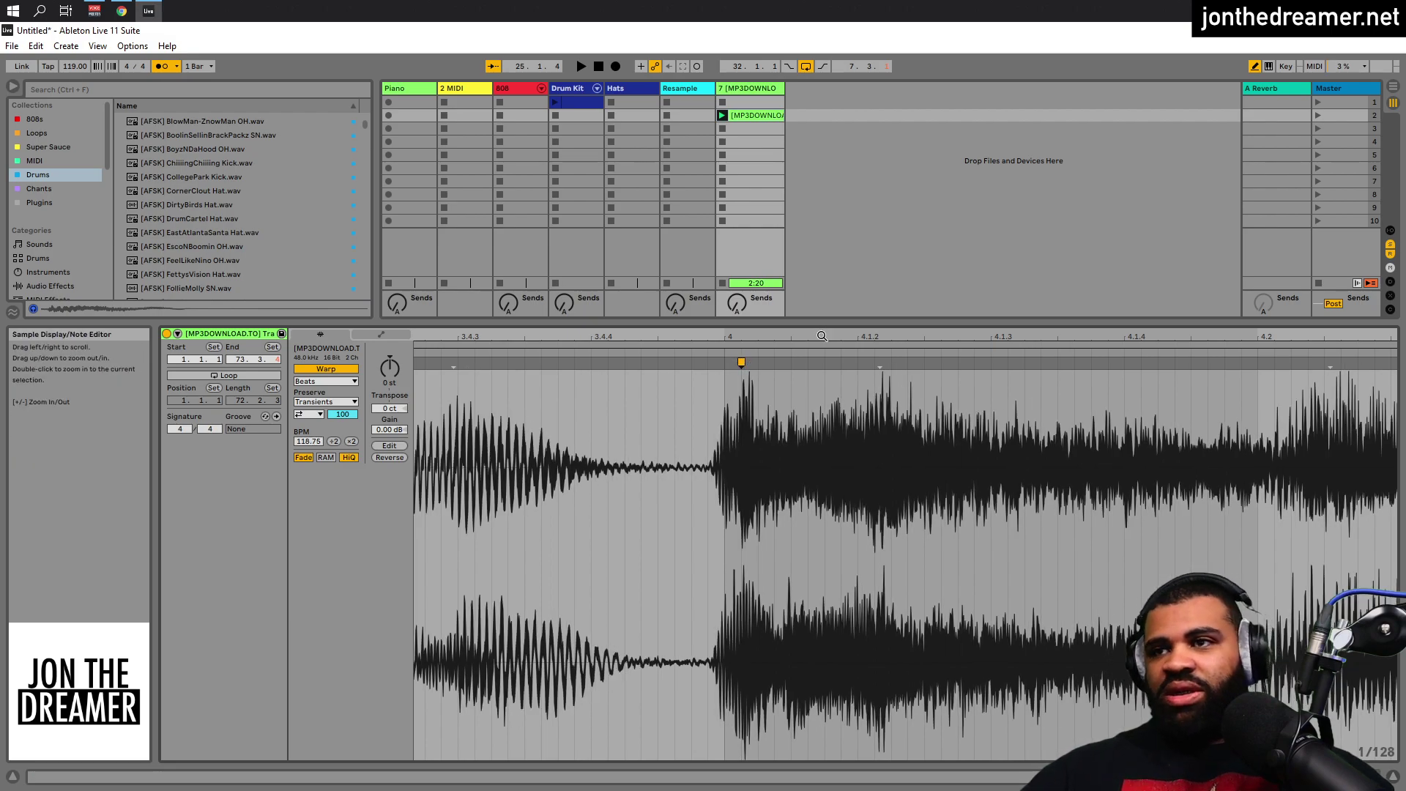
mouse_move(819, 334)
mouse_down()
mouse_move(818, 308)
mouse_move(539, 361)
mouse_up()
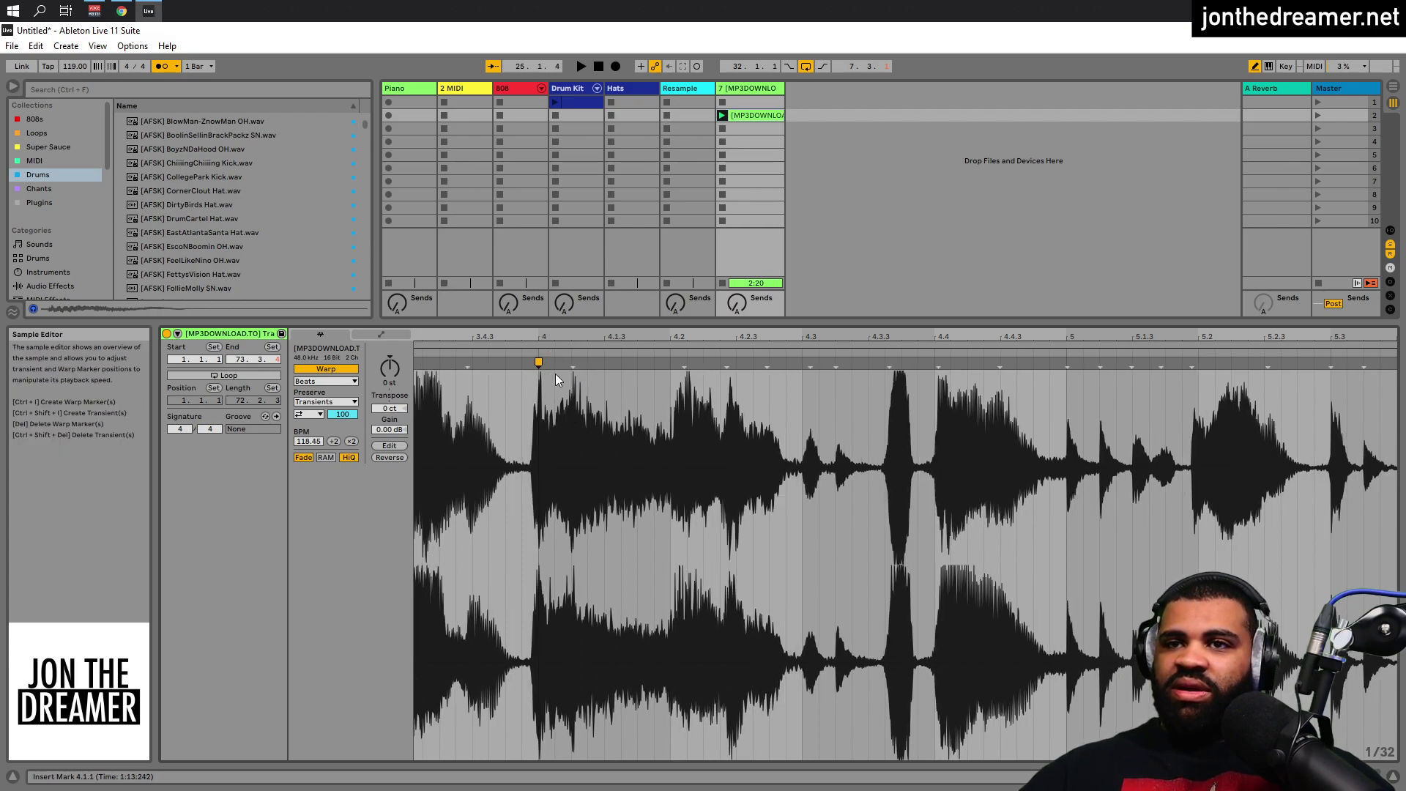
key(ctrl+z)
drag(560, 337, 707, 337)
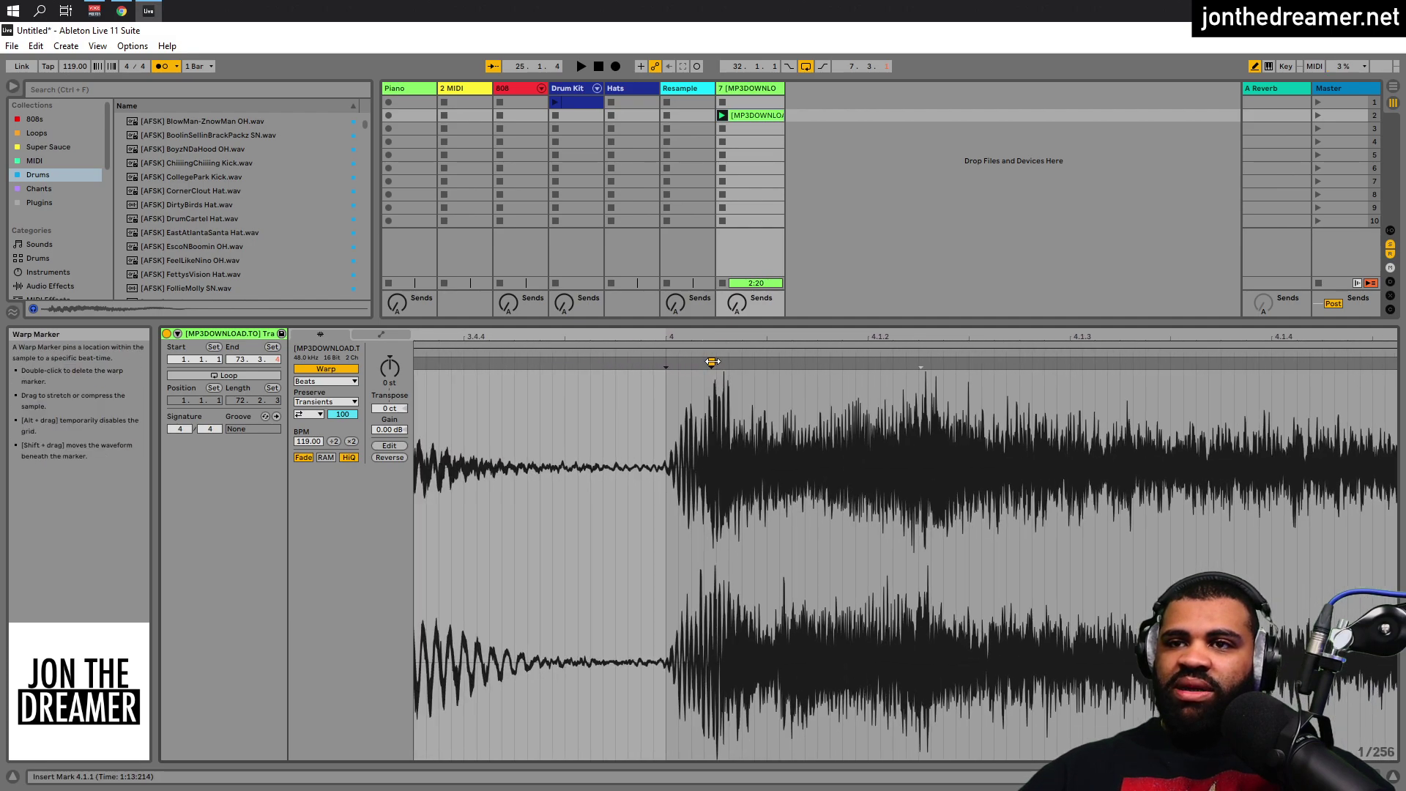
mouse_move(711, 362)
mouse_down()
mouse_move(692, 362)
mouse_move(739, 293)
mouse_up()
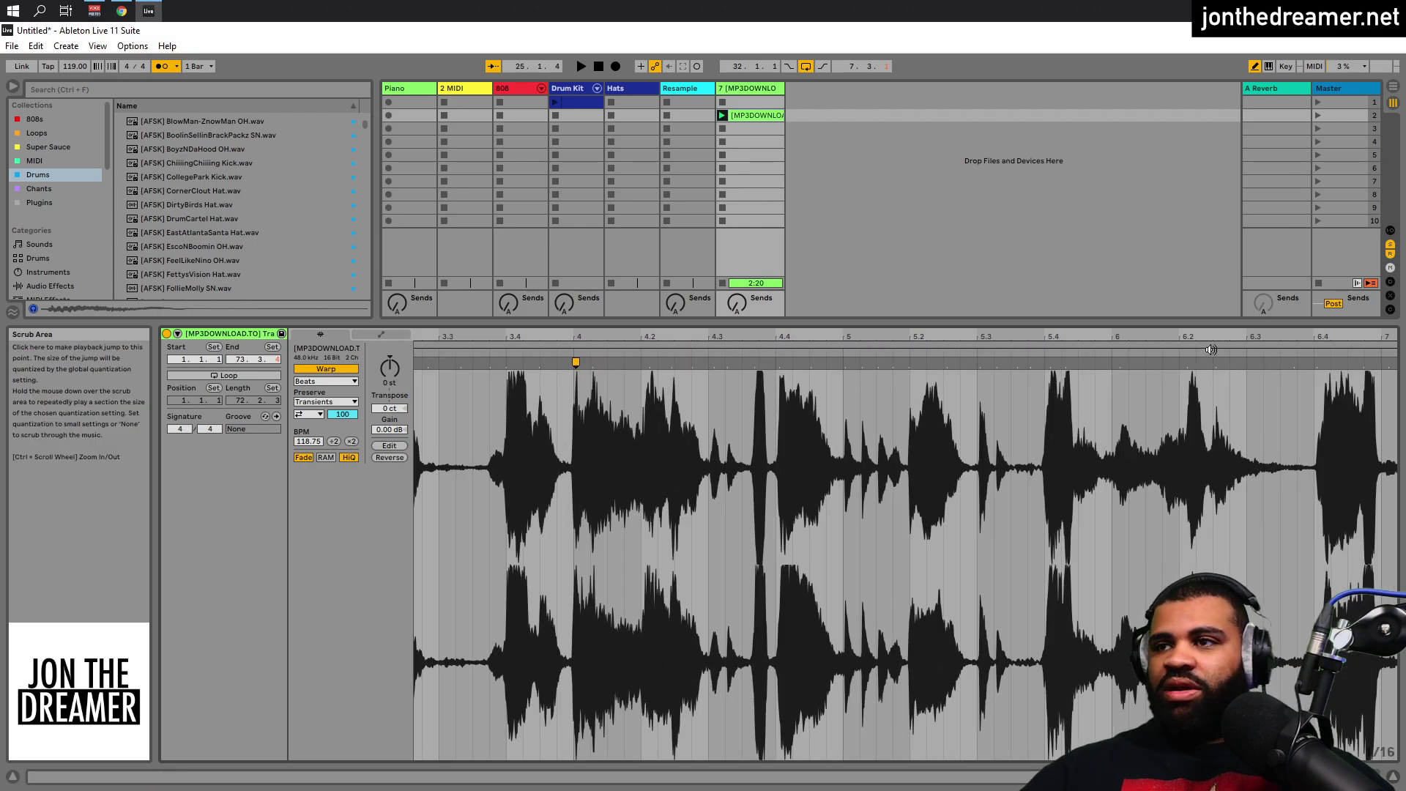
drag(706, 338, 1023, 340)
Open the Drum Kit clip, leave Draw Mode, and play the kick-and-snare pattern.
click(582, 102)
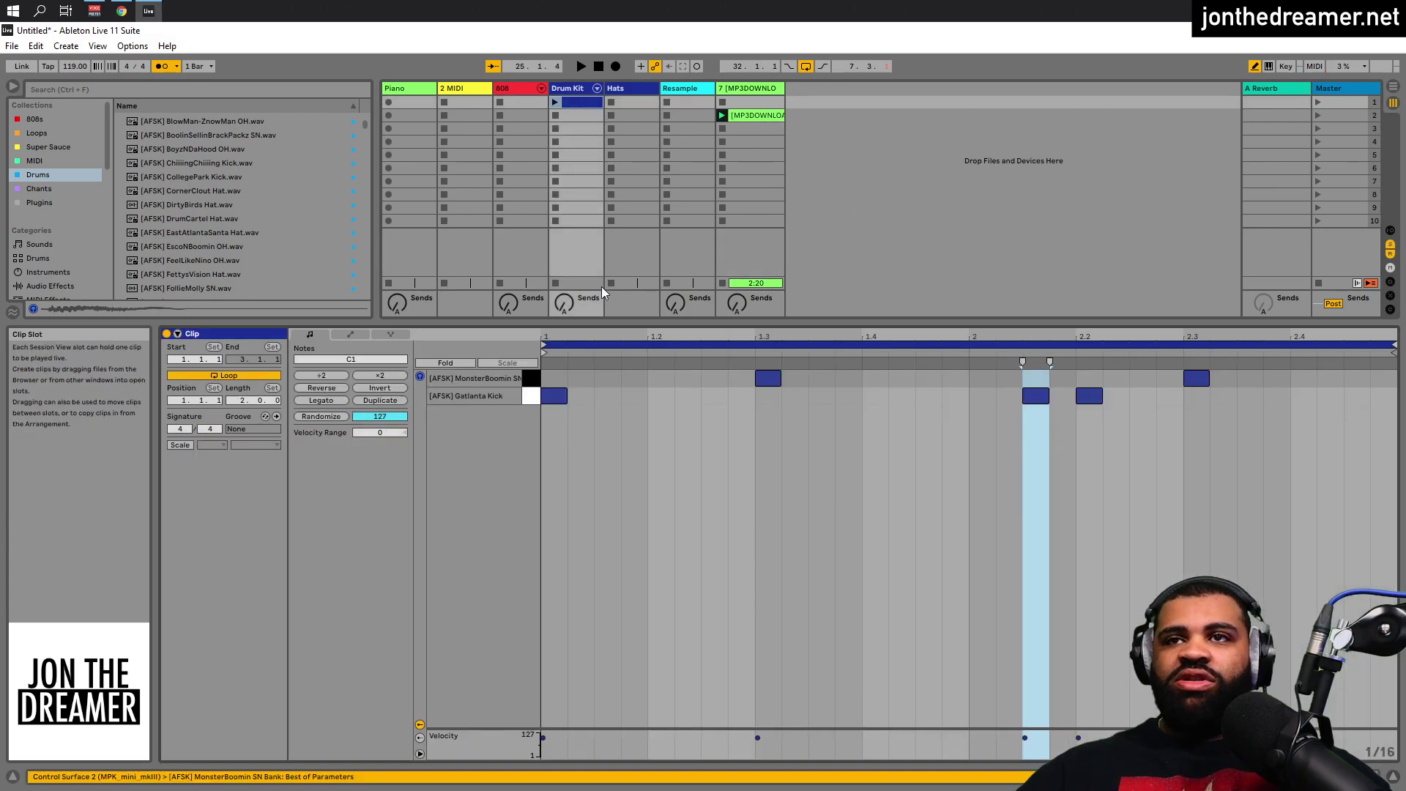
click(530, 398)
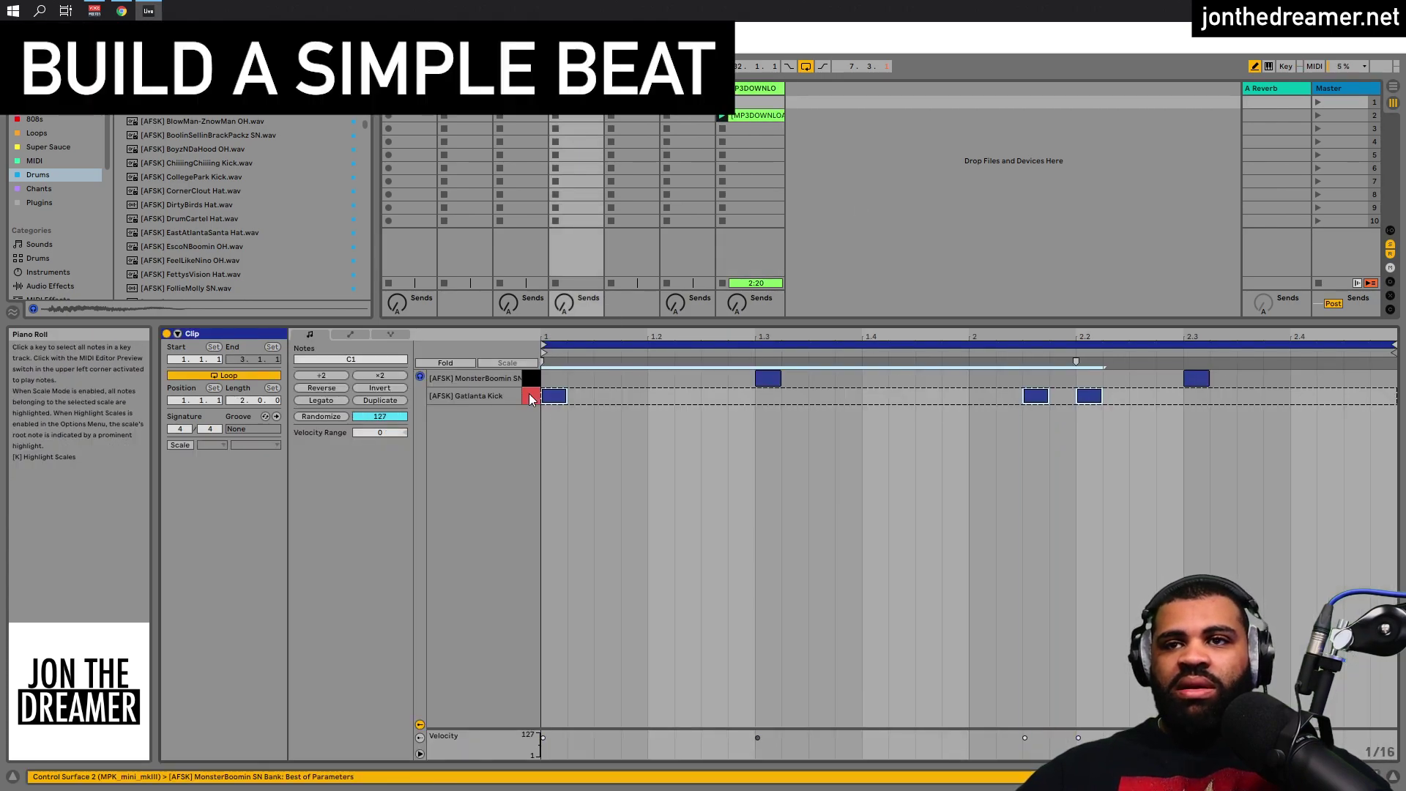
key(b)
key(ctrl+a)
click(640, 448)
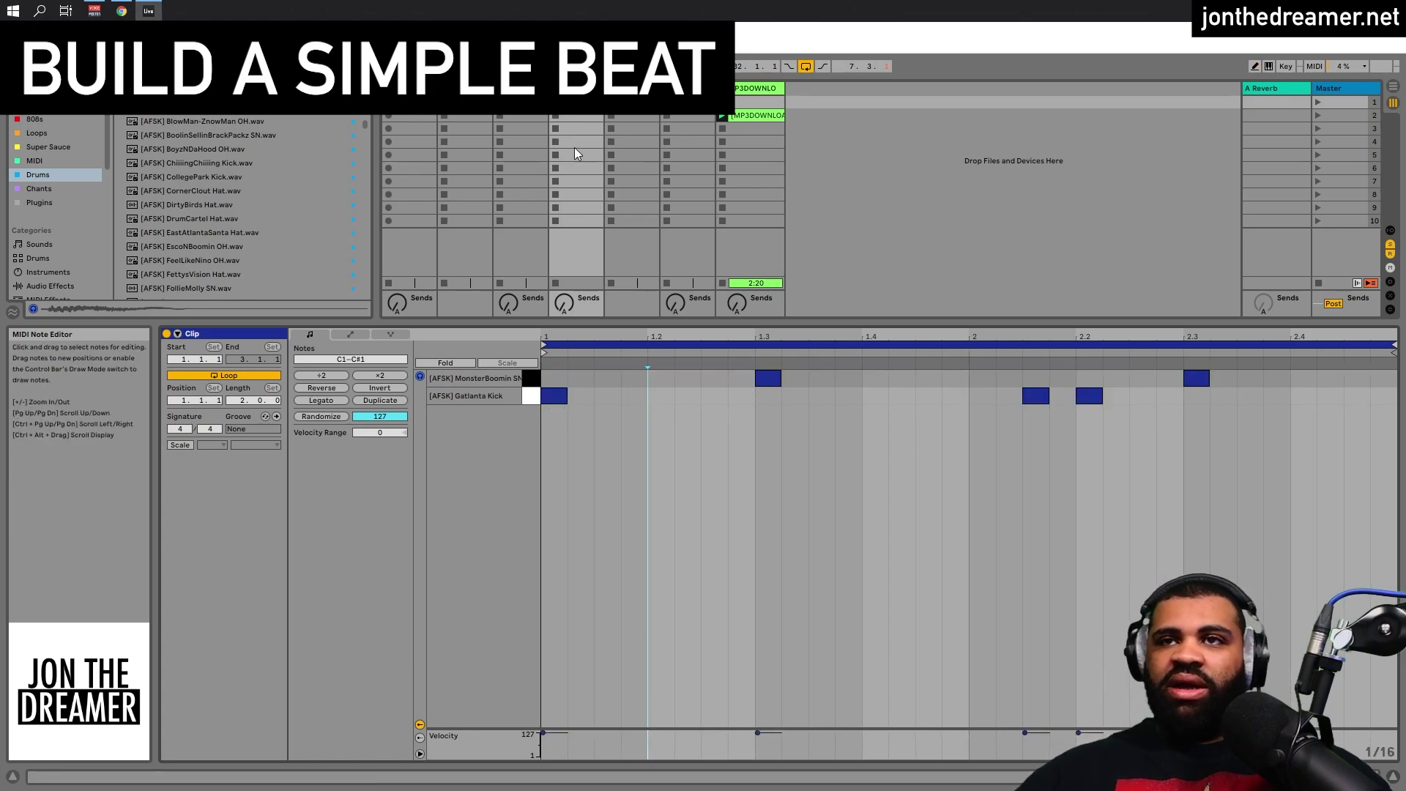
key(space)
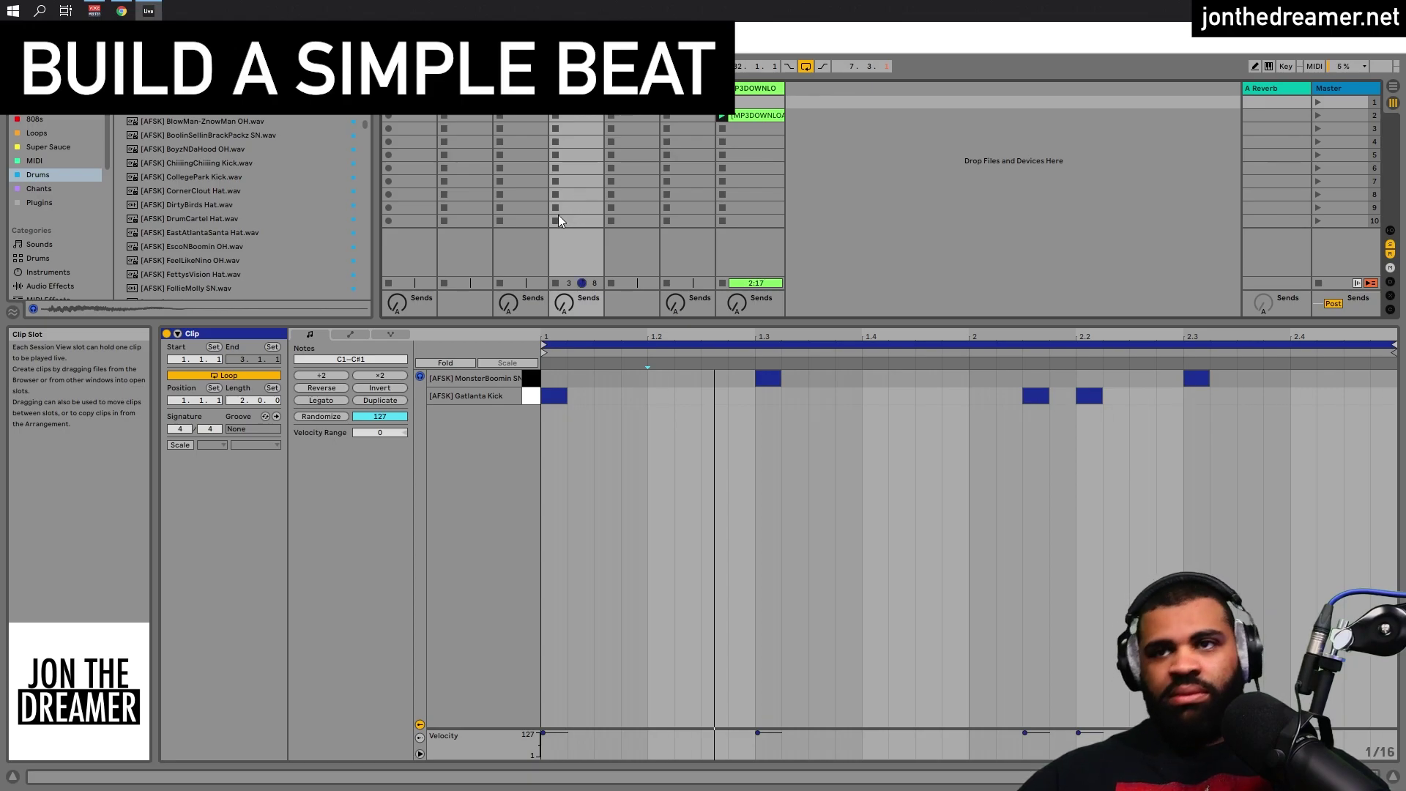
Move the acapella clip start to bar 2, play it, and lower track 7's volume.
click(746, 115)
mouse_move(645, 340)
mouse_down()
mouse_move(552, 376)
mouse_move(844, 370)
mouse_up()
drag(616, 353, 850, 372)
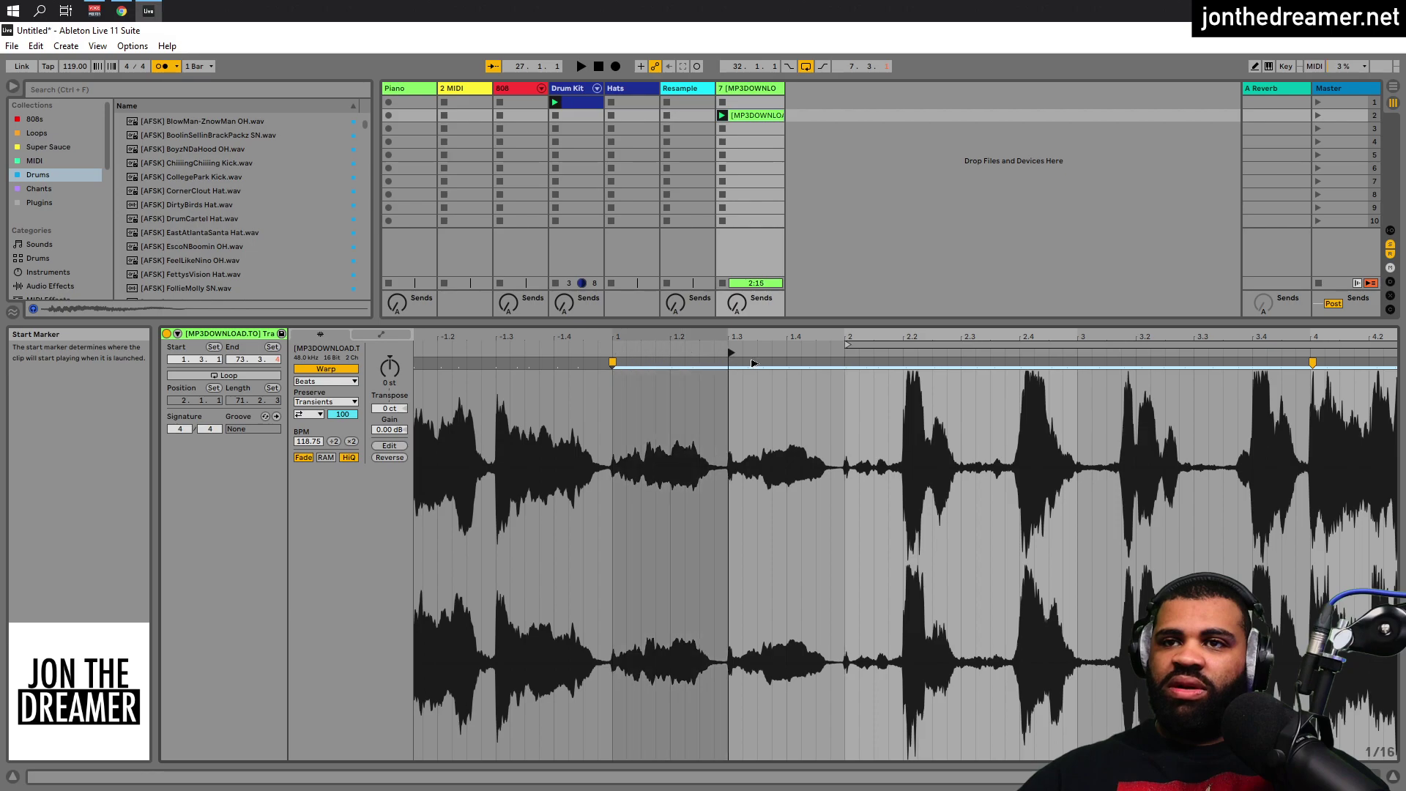
key(space)
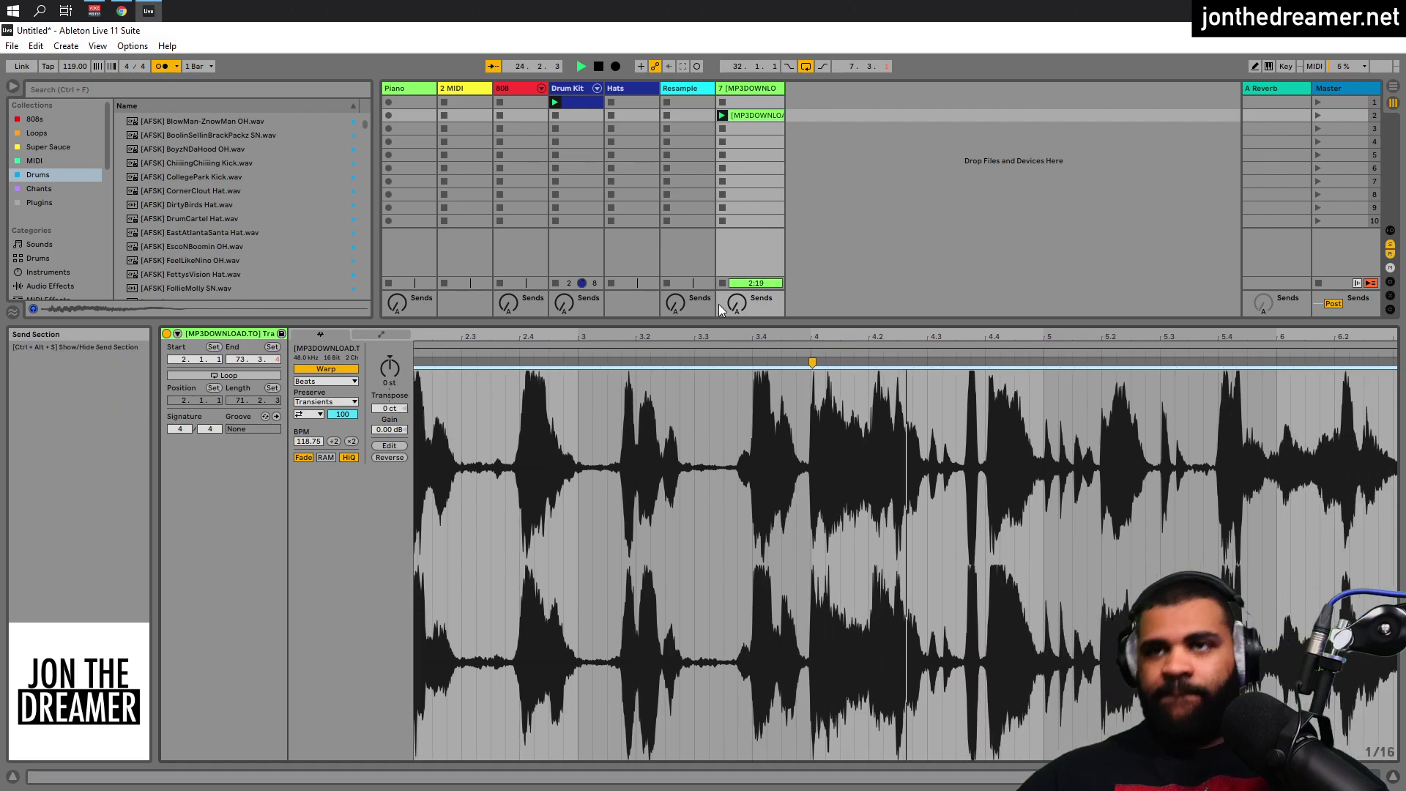
click(718, 305)
drag(768, 460, 767, 470)
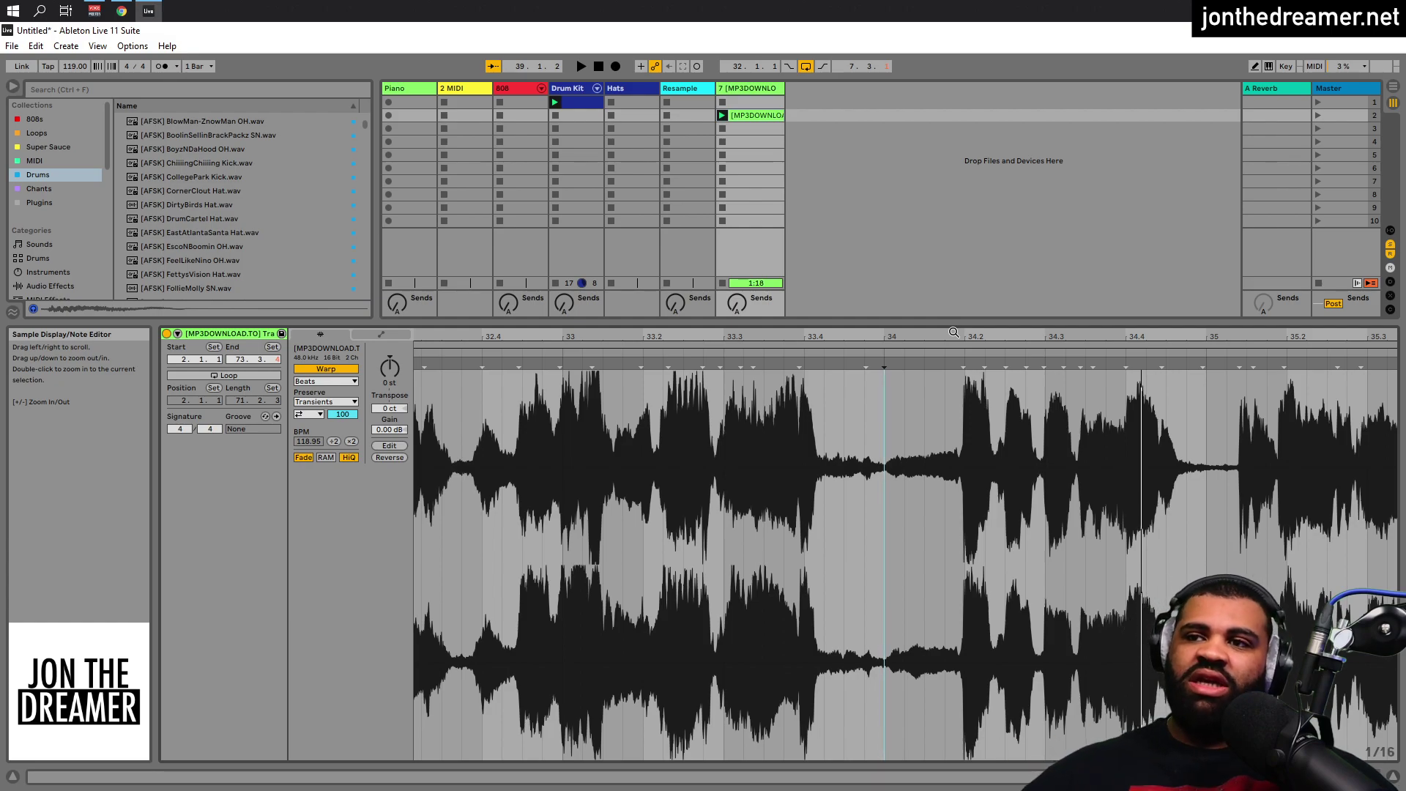
Pull the acapella loop end back to bar 34, leaving a 32-bar loop.
mouse_move(954, 333)
mouse_down()
mouse_move(1320, 341)
mouse_move(1048, 366)
mouse_move(1032, 355)
mouse_move(1121, 349)
mouse_move(900, 345)
mouse_up()
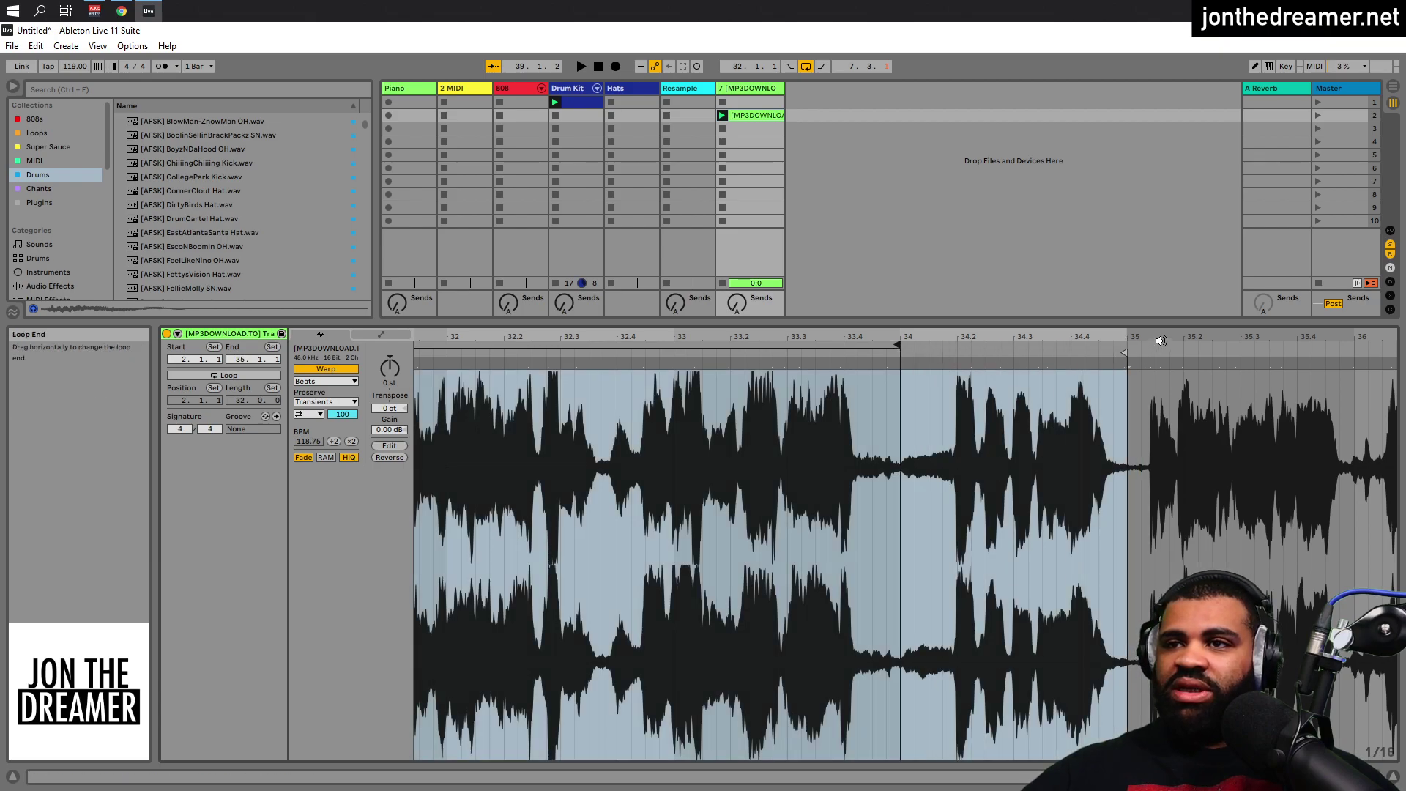
drag(1125, 352, 899, 347)
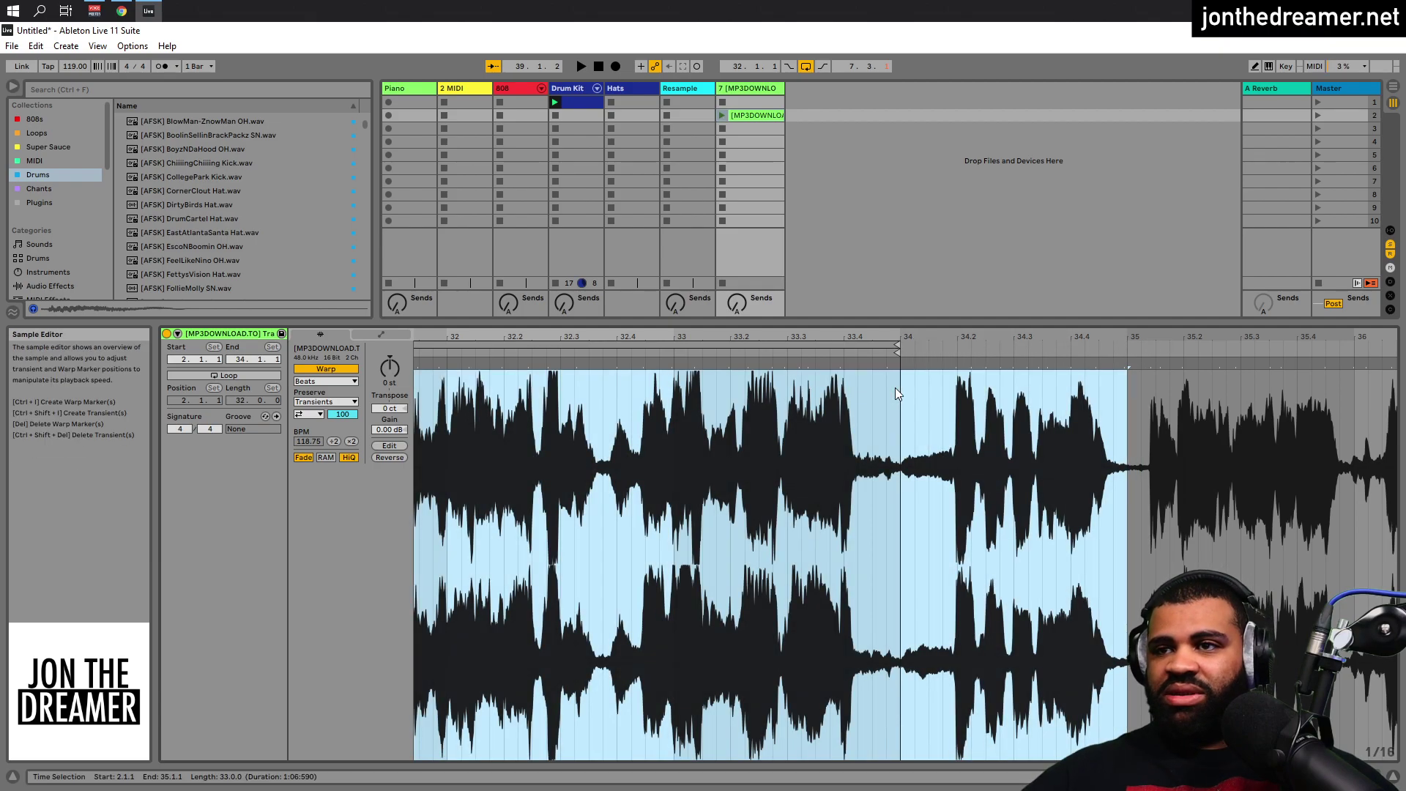
double_click(1008, 336)
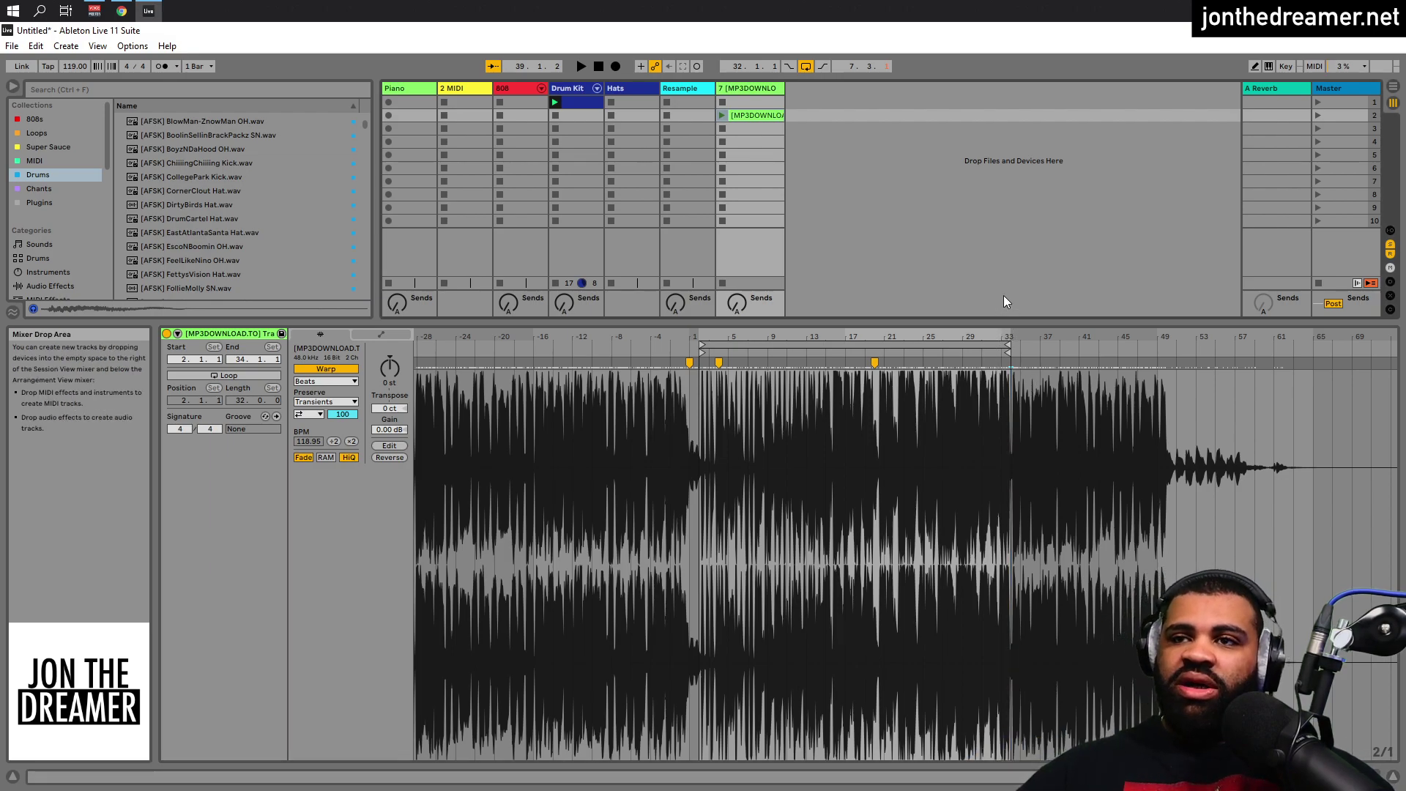
key(shift+Tab)
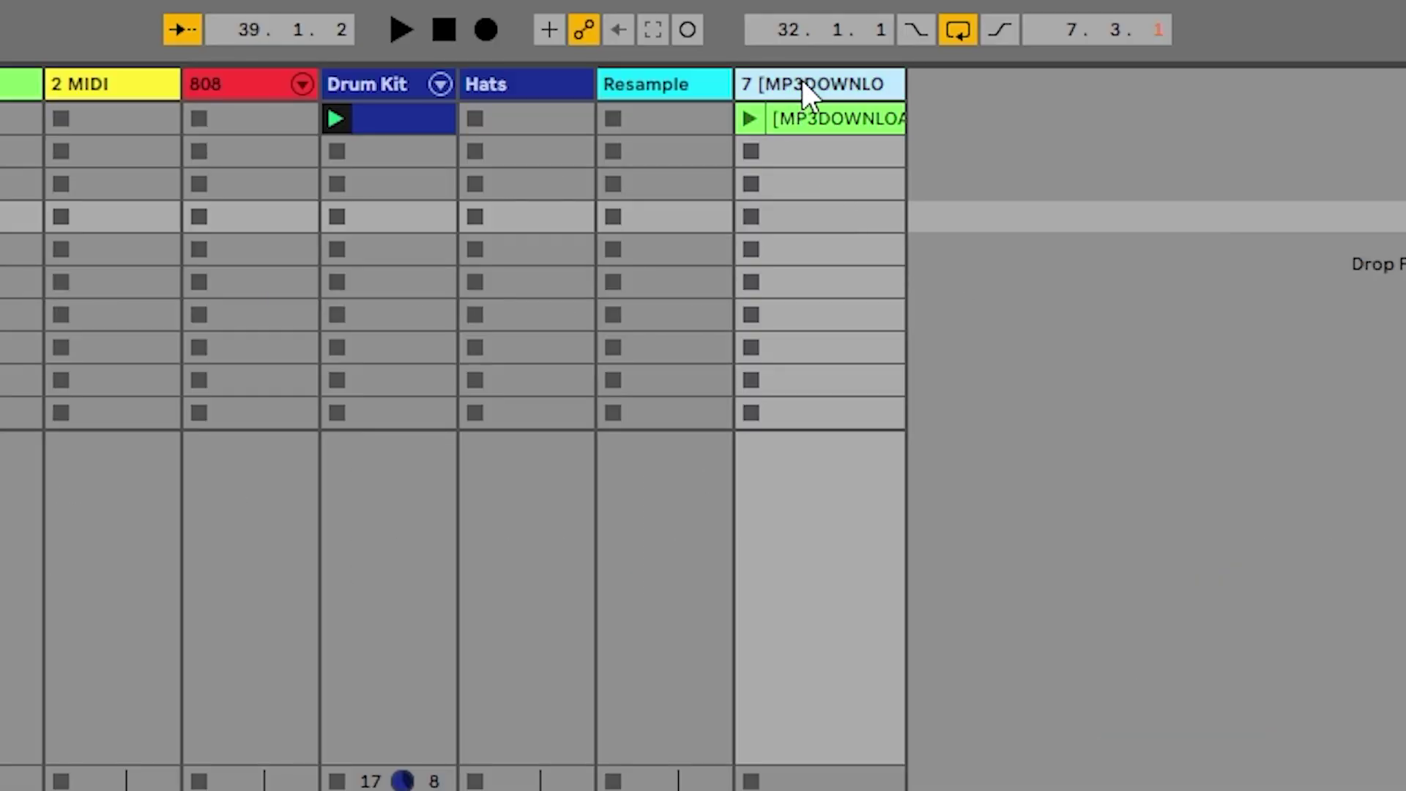
Name track 7 'Travis Verse' and bring up its clip's options to match.
click(744, 88)
key(ctrl+r)
text(Tra)
text(vis Ve)
text(rse)
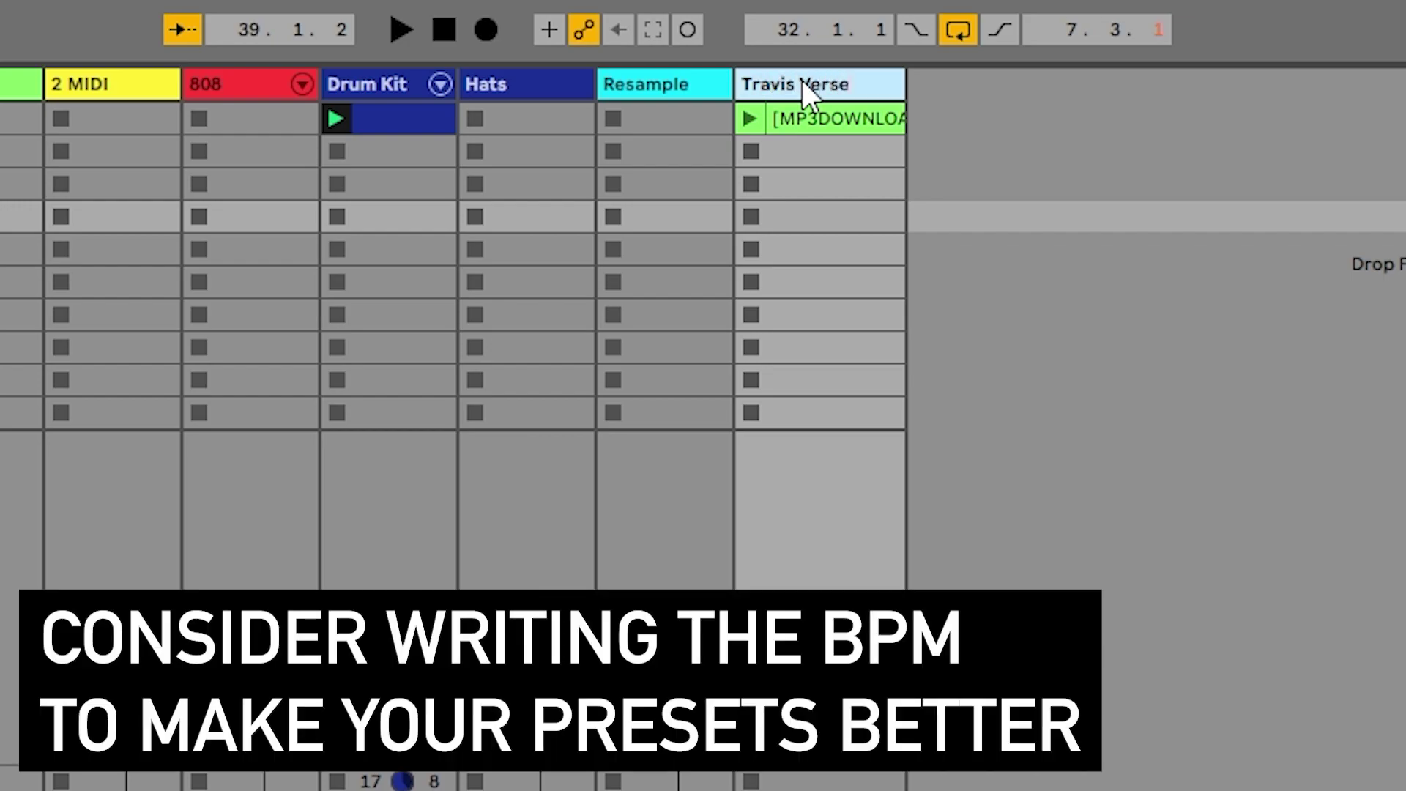
key(ctrl+a)
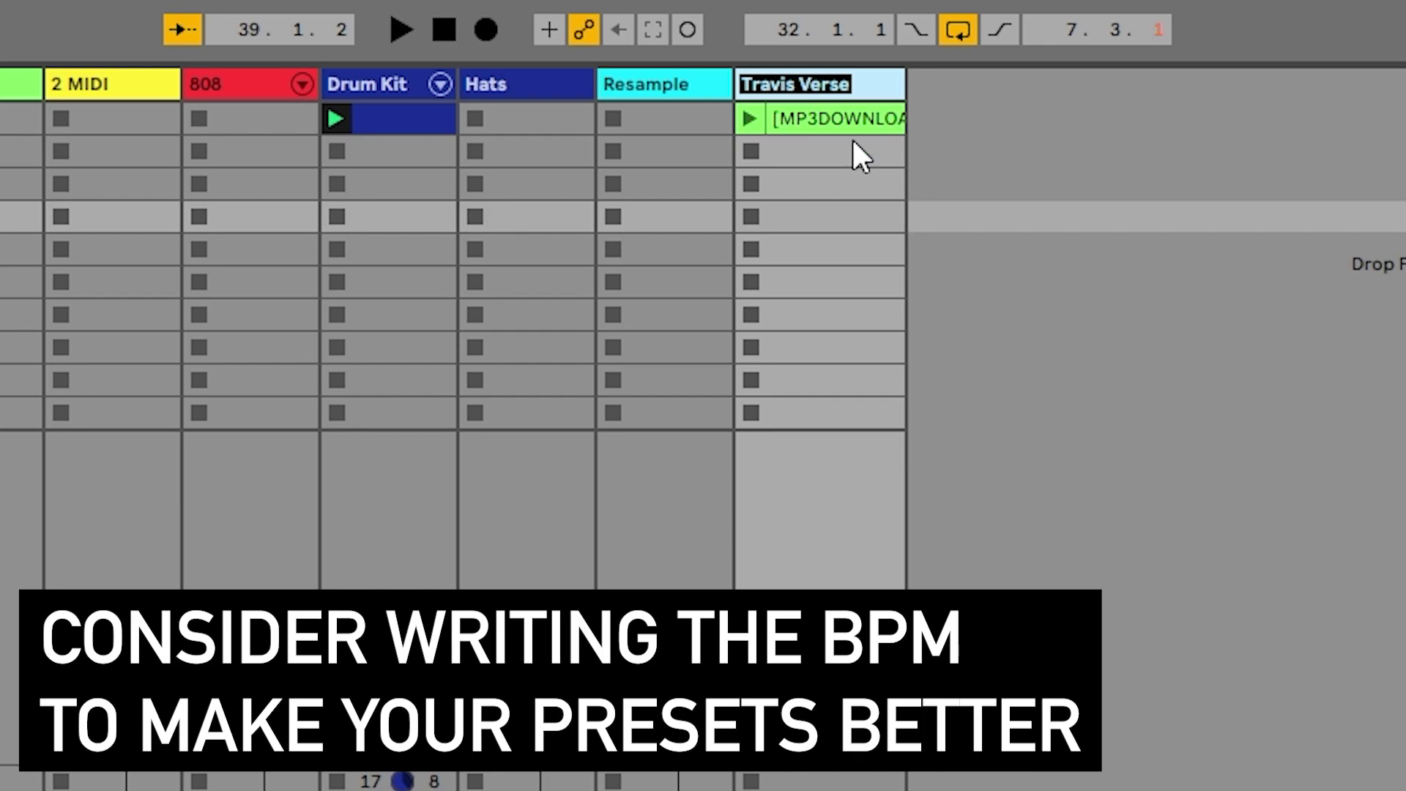
right_click(847, 114)
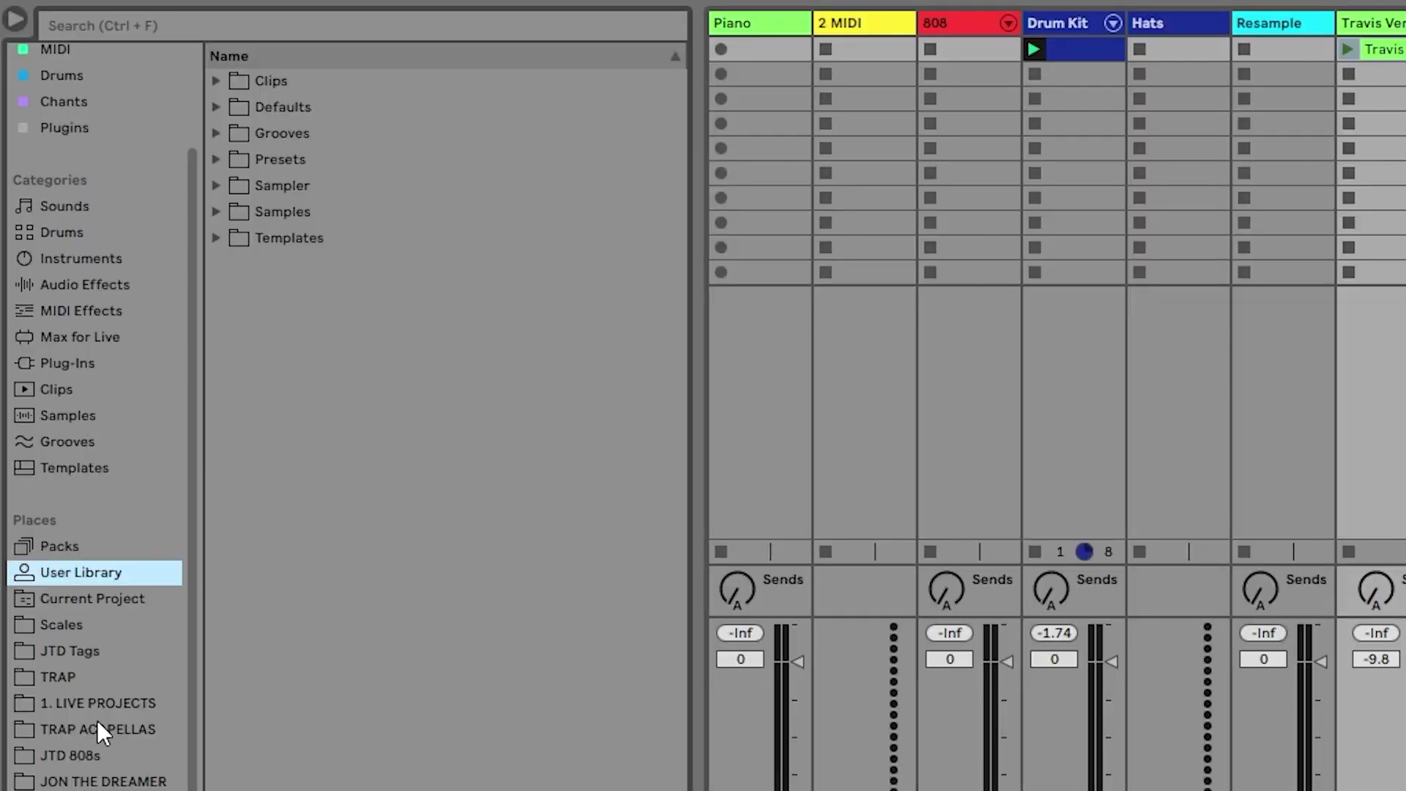
Browse the TRAP ACAPELLAS library, checking the Trap MP3's folder and the FUTURE - COVERED IN MONEY set.
click(97, 720)
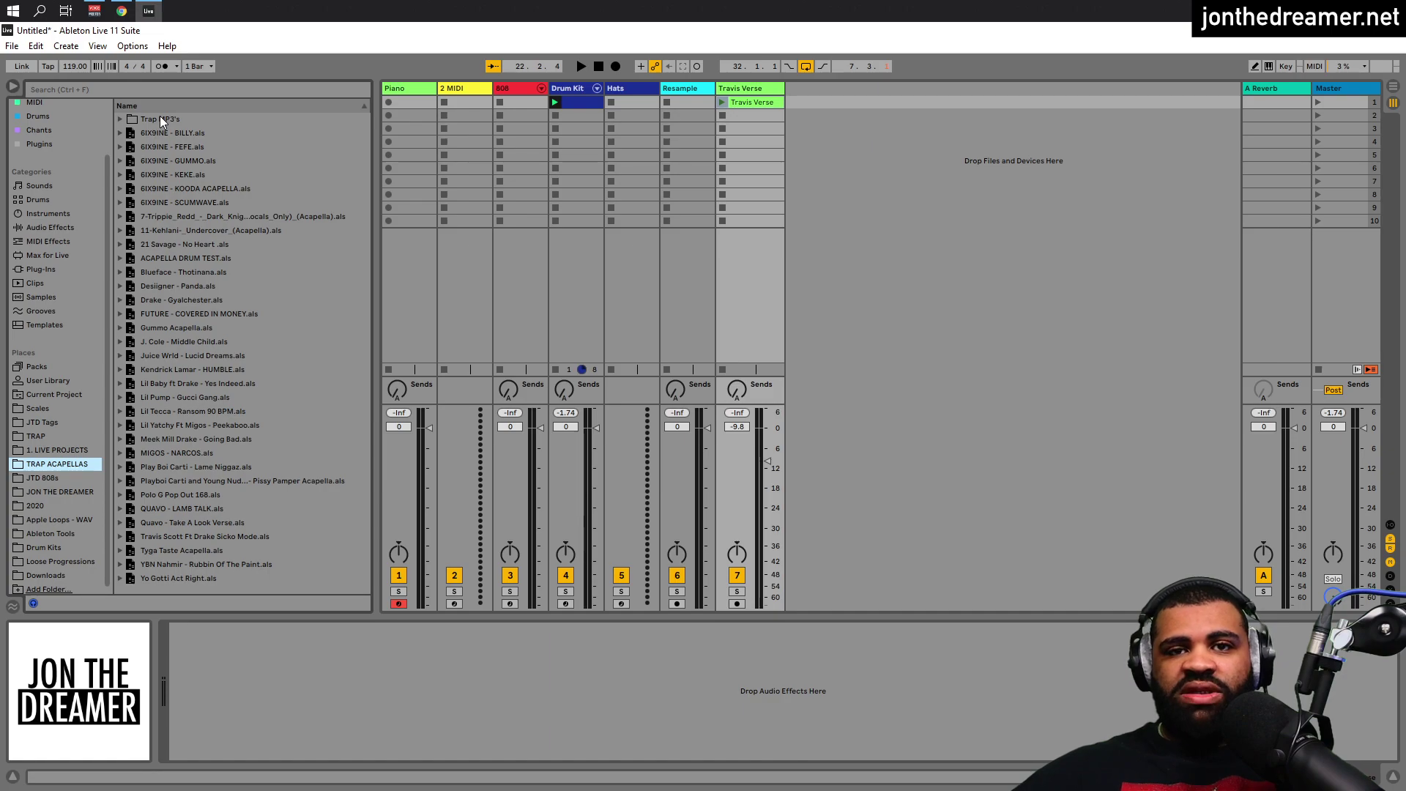
click(159, 118)
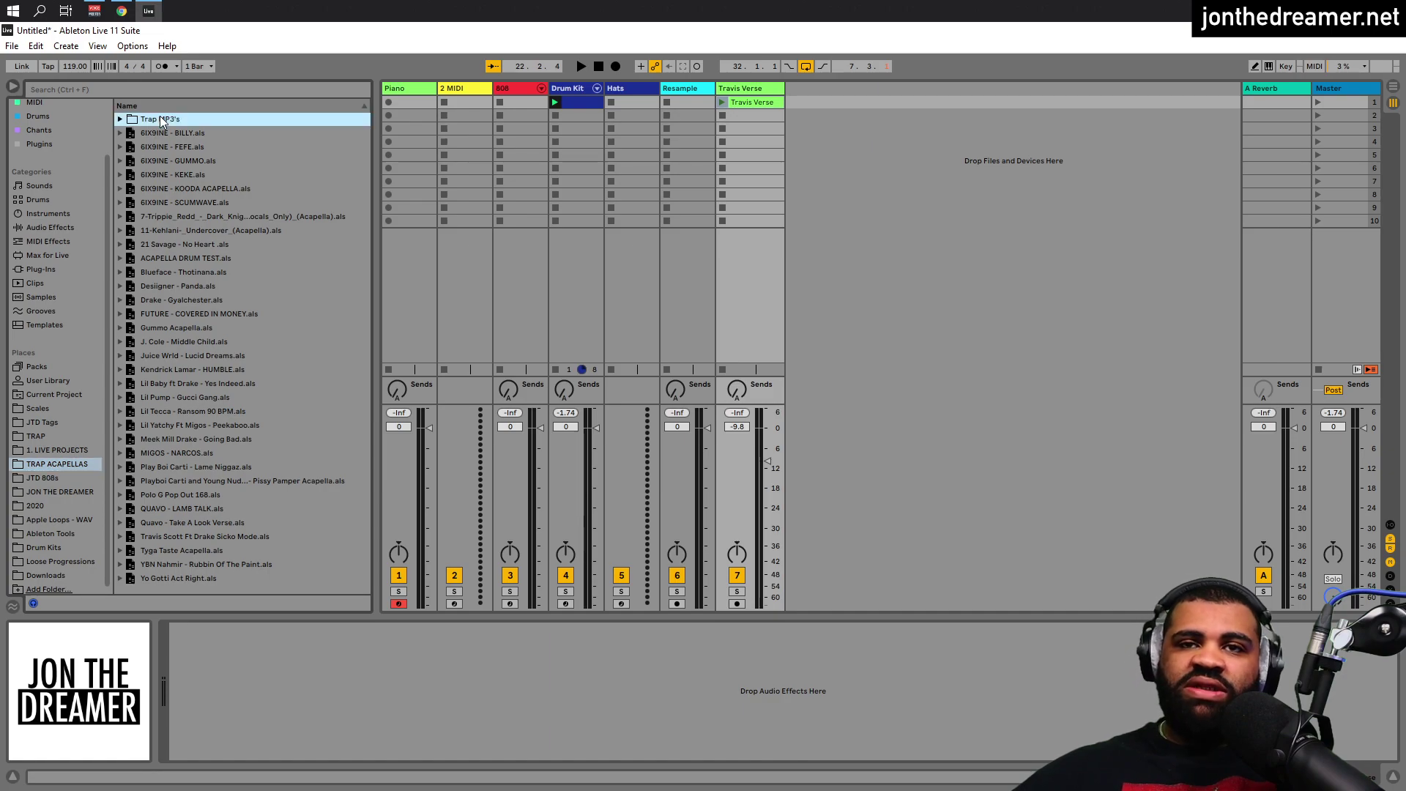
click(121, 119)
scroll(230, 211, down, 3)
scroll(230, 213, down, 3)
scroll(232, 218, up, 5)
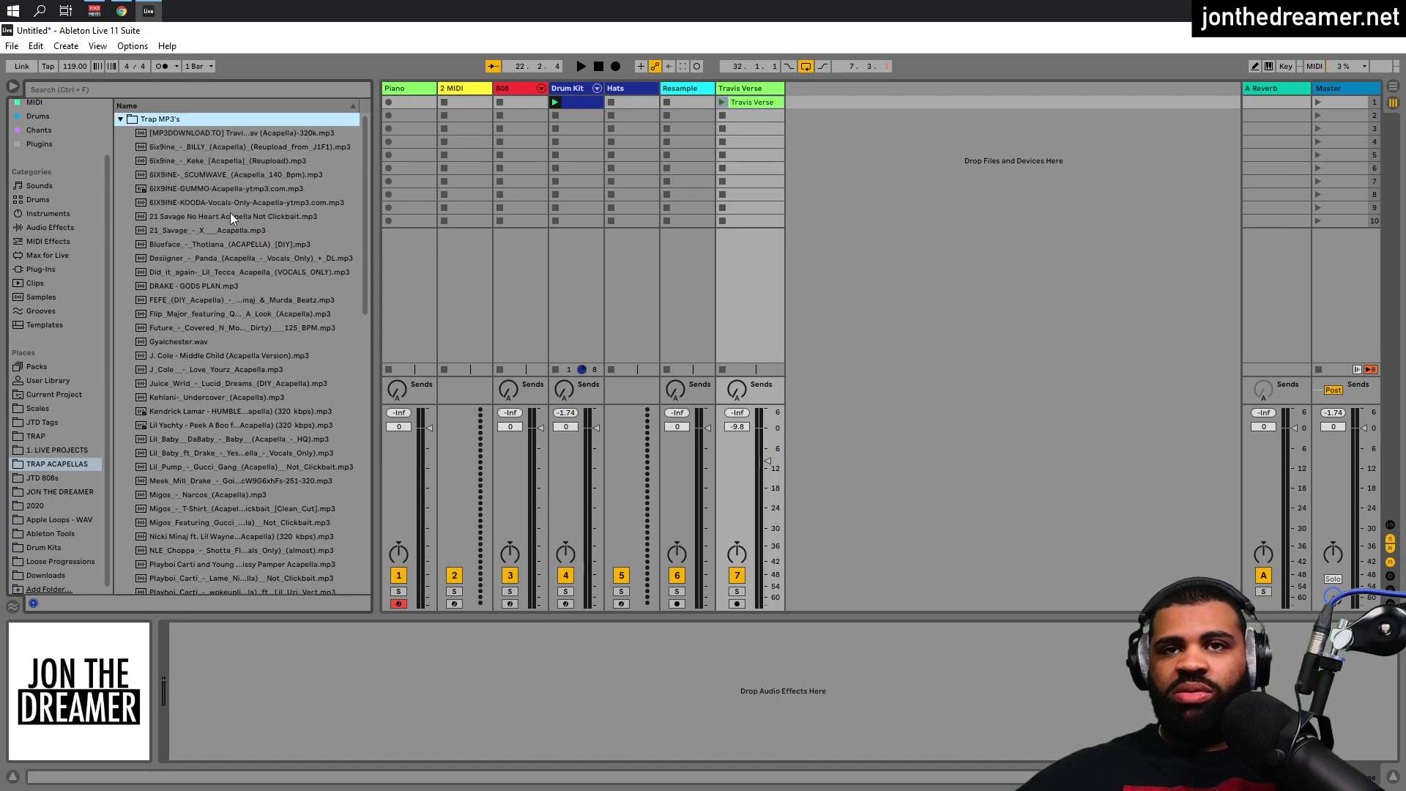
click(120, 118)
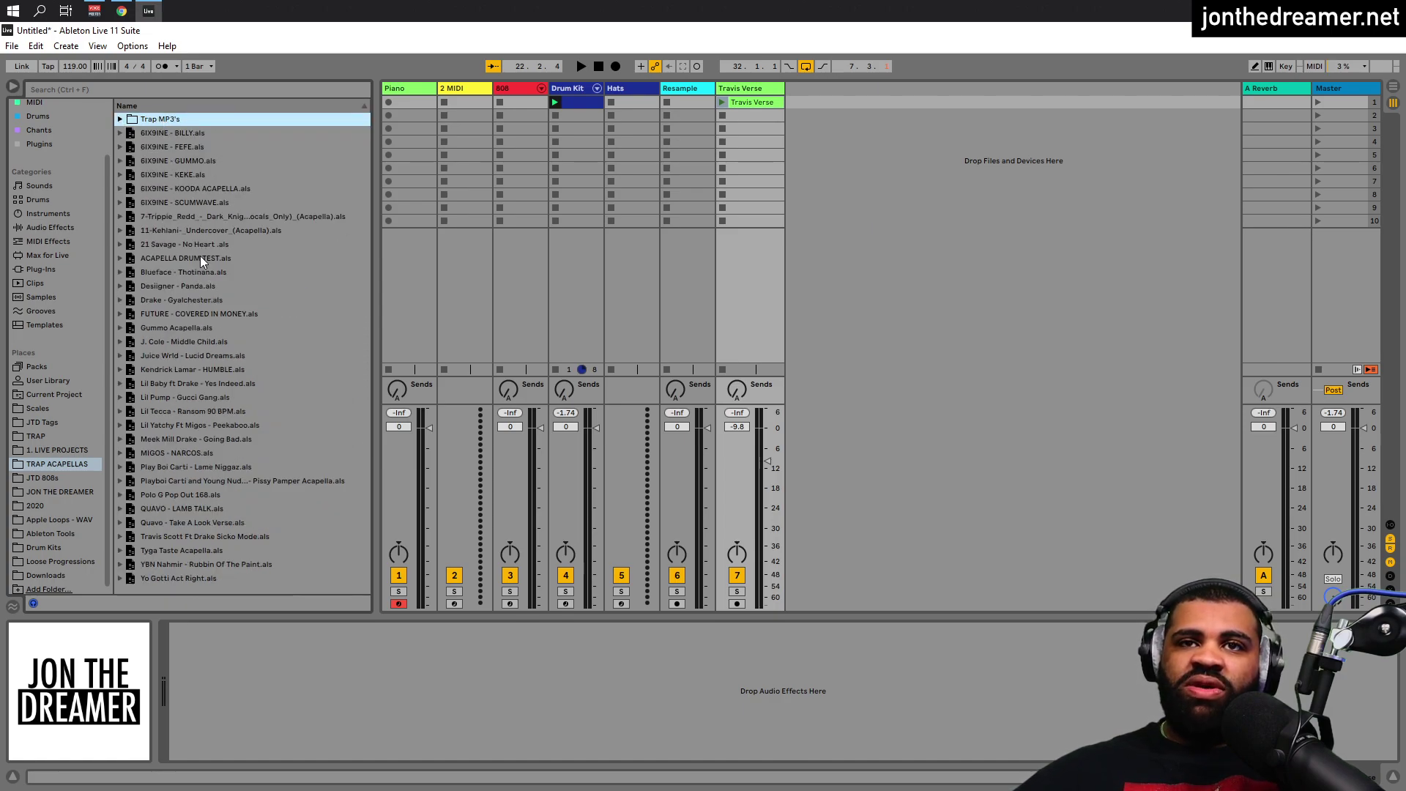
click(147, 316)
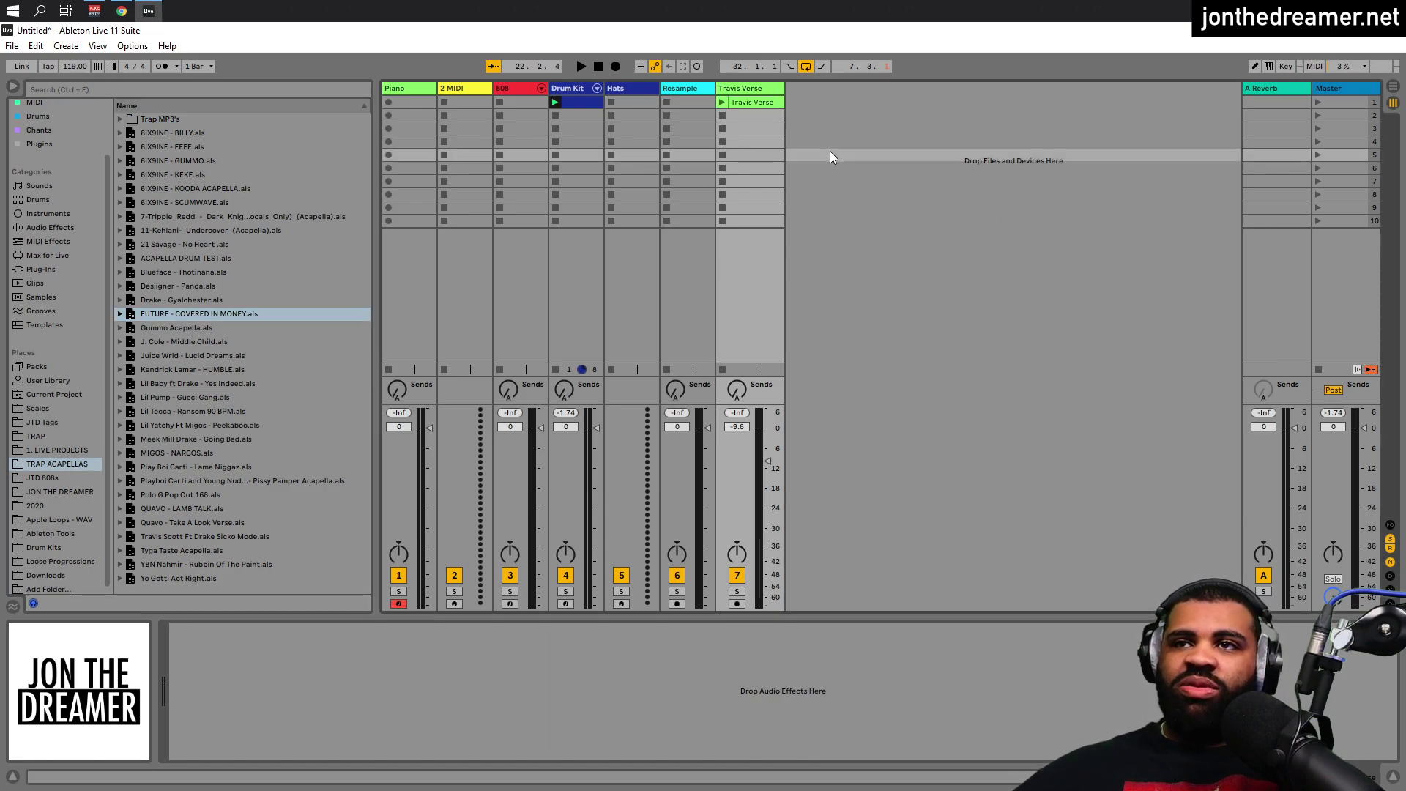
Save the Travis Verse track into TRAP ACAPELLAS as Travis Verse.als and check its Samples folder.
click(764, 90)
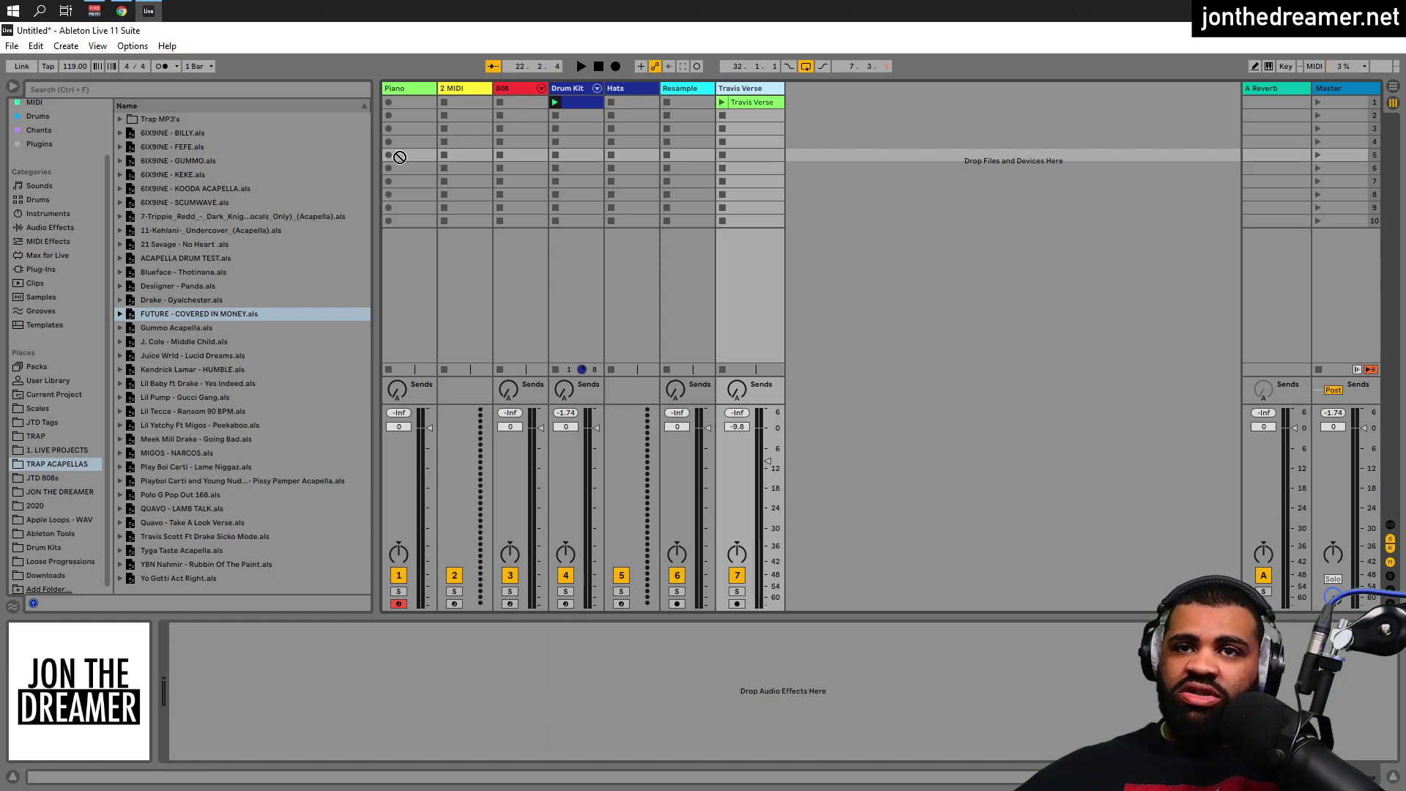
drag(384, 163, 250, 245)
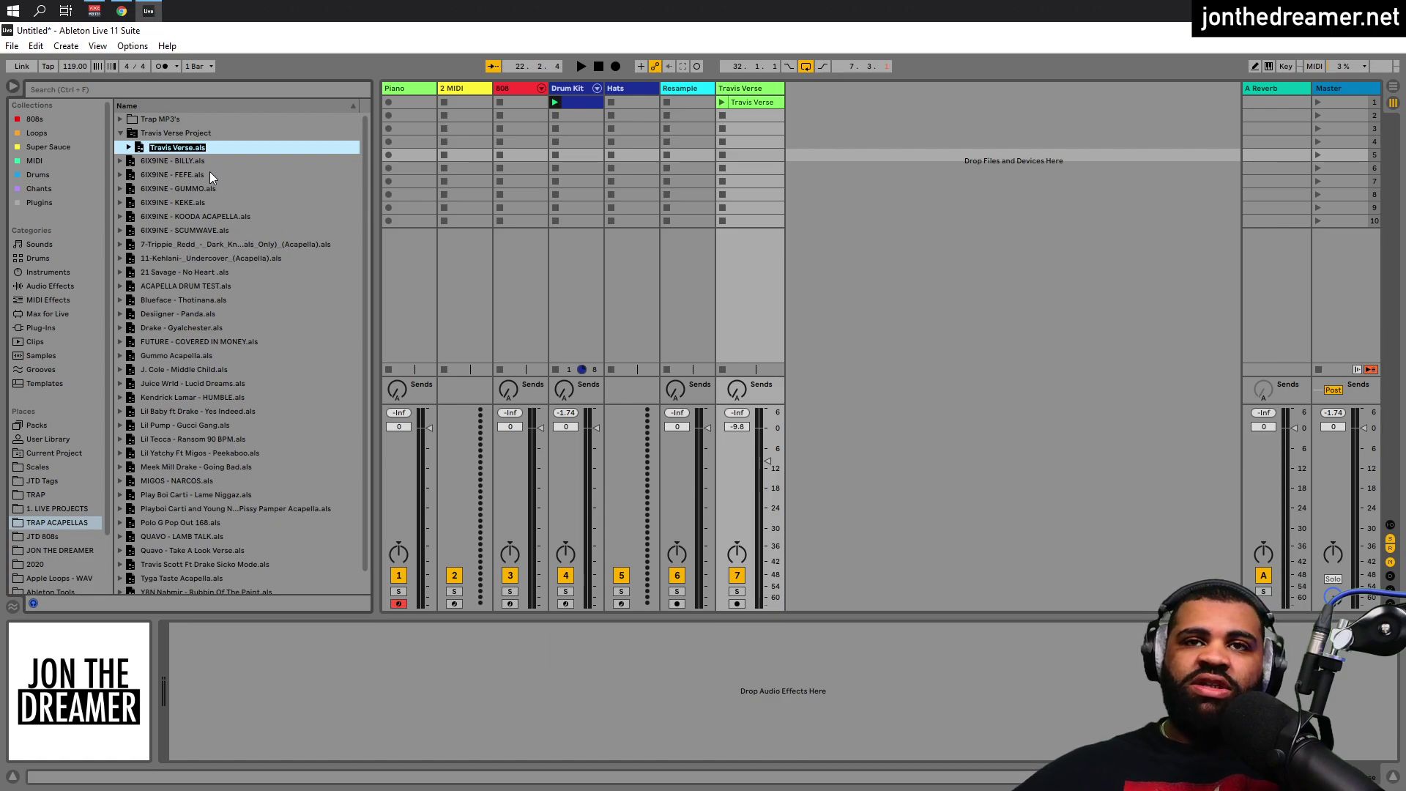
key(Return)
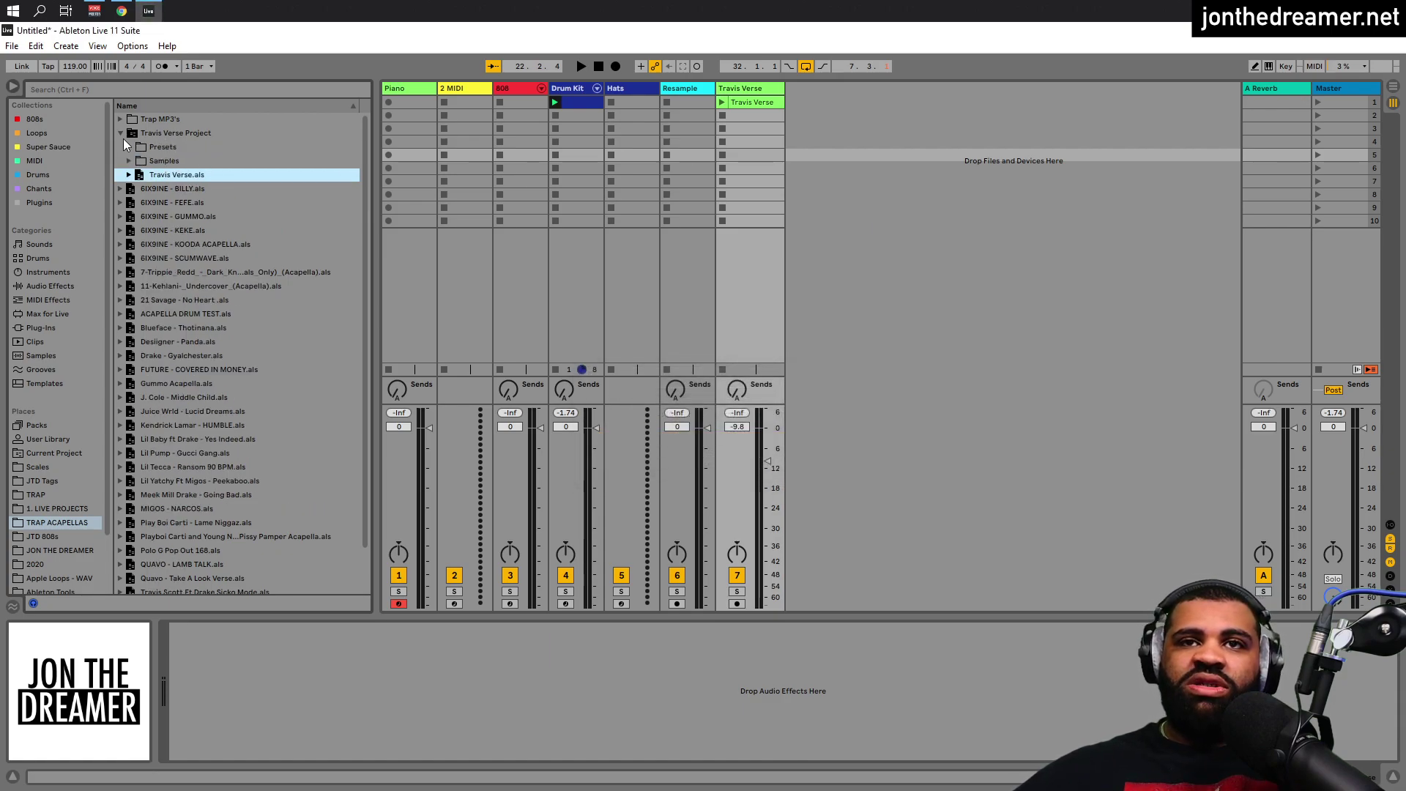
click(130, 161)
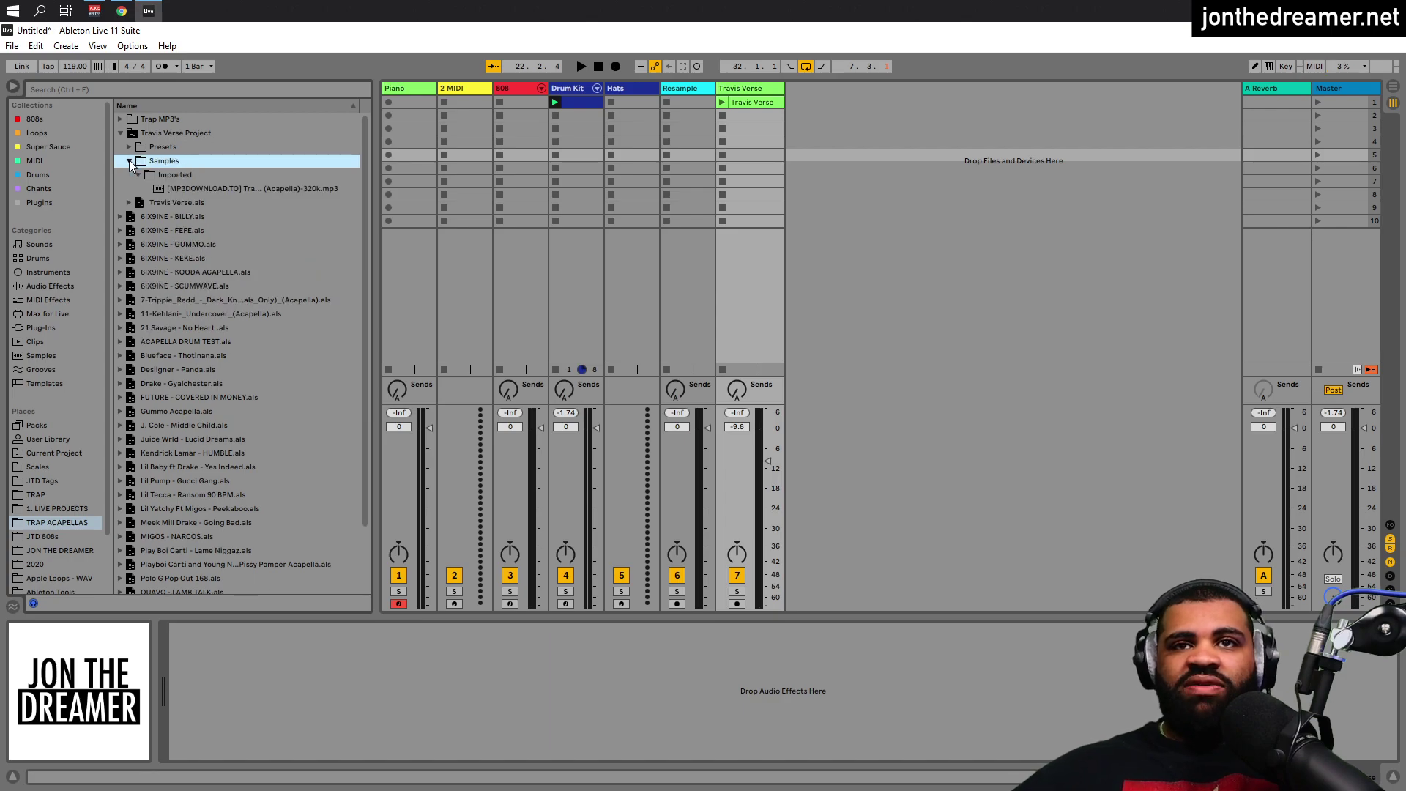
click(130, 162)
click(130, 161)
click(121, 134)
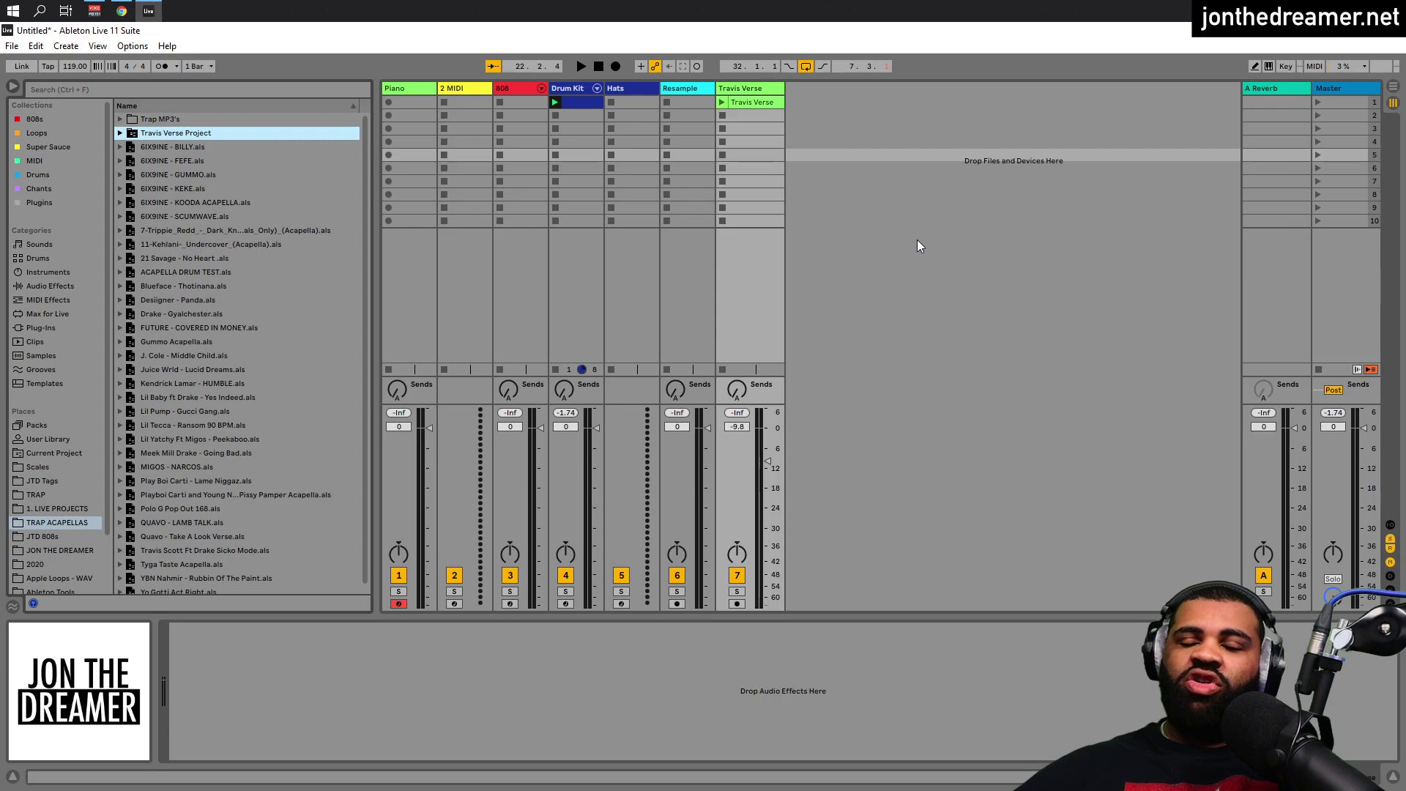
Replace the Travis Verse track with the saved Travis Verse set from the library and test its clip.
click(755, 89)
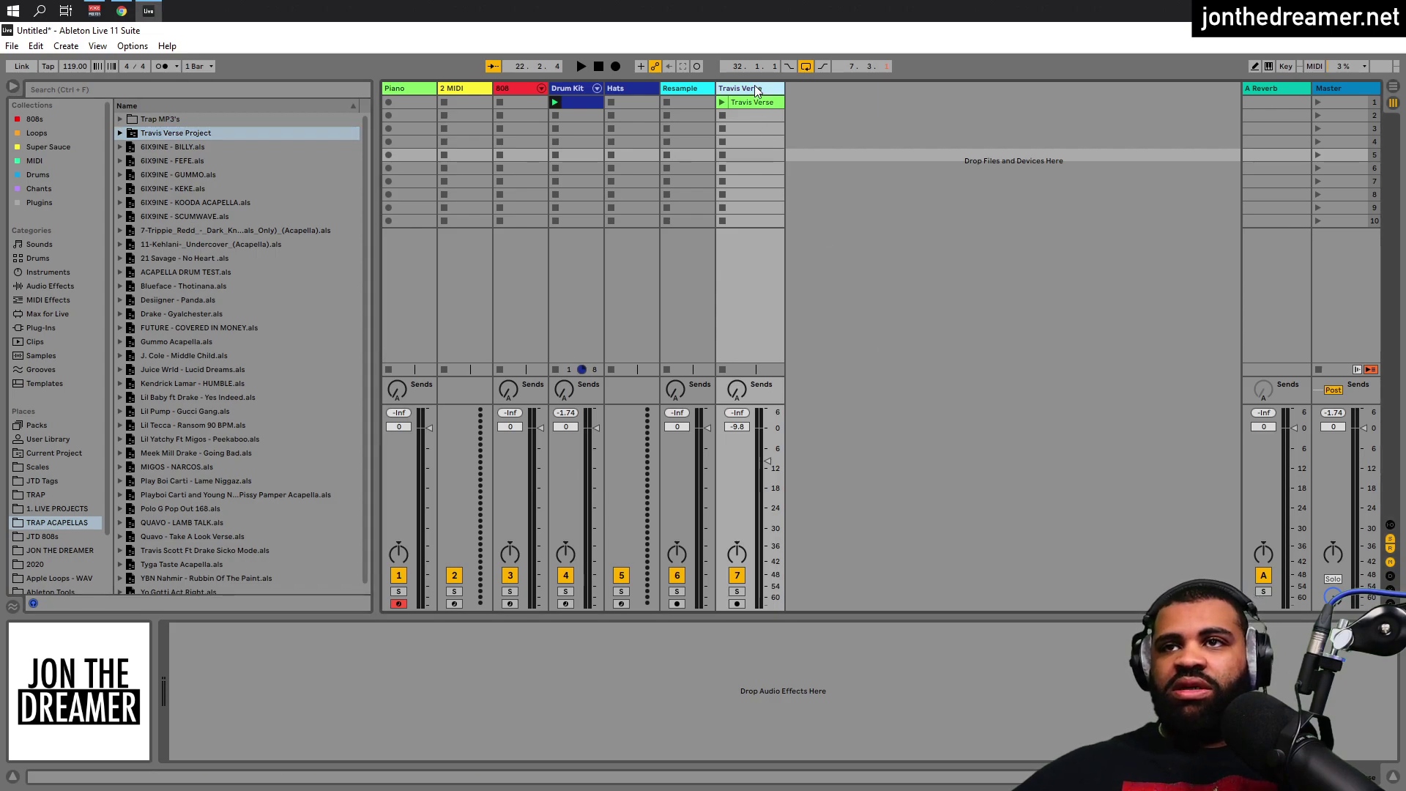
key(Delete)
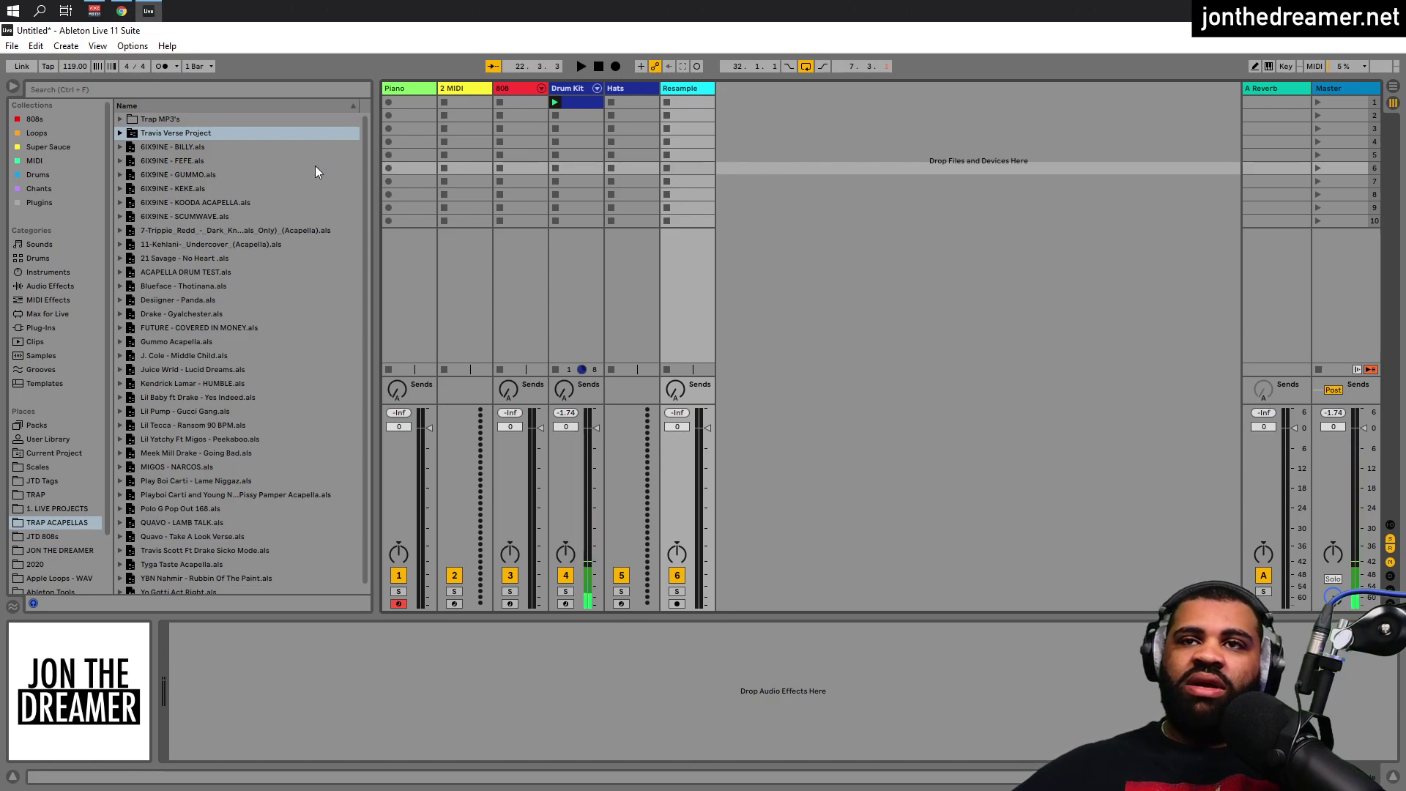
click(120, 133)
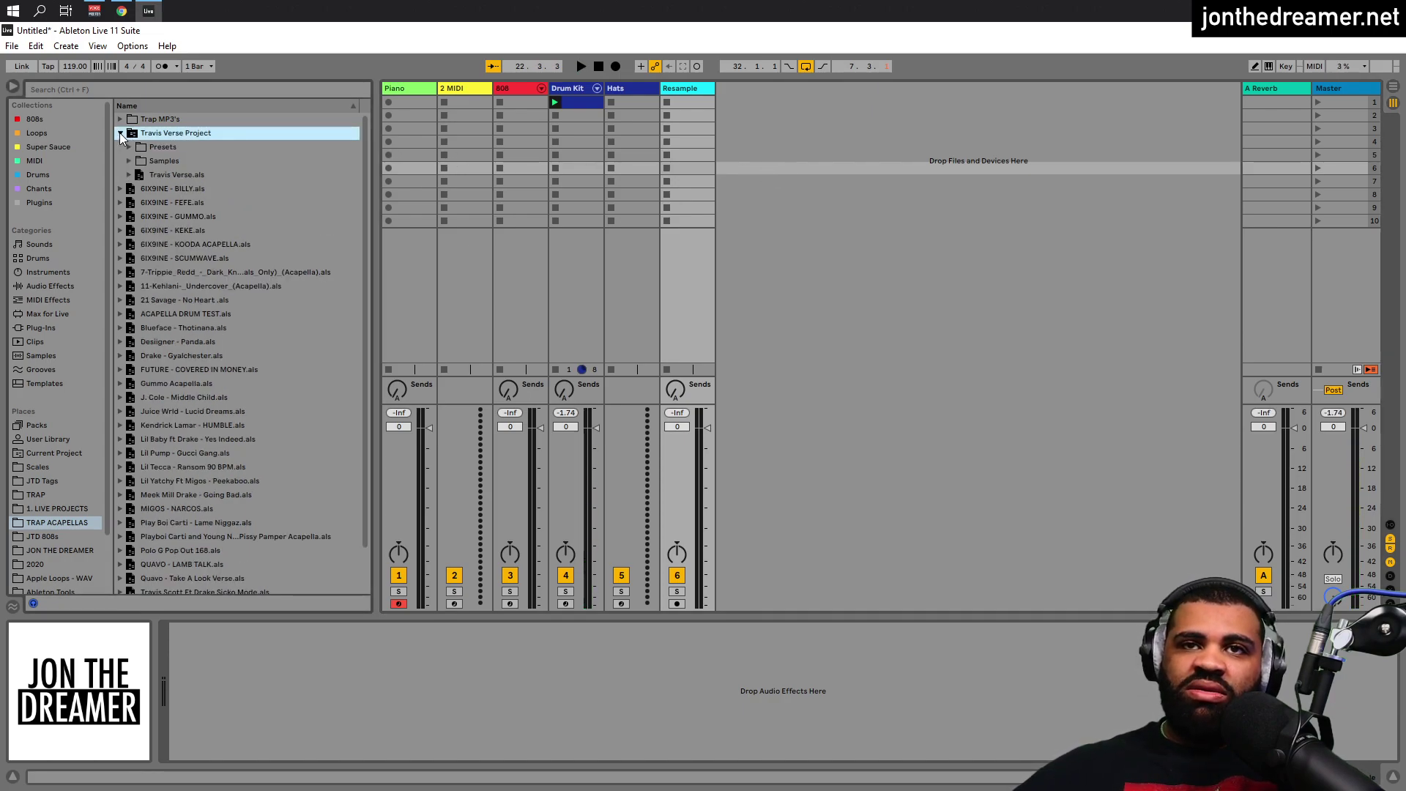
drag(163, 176, 733, 105)
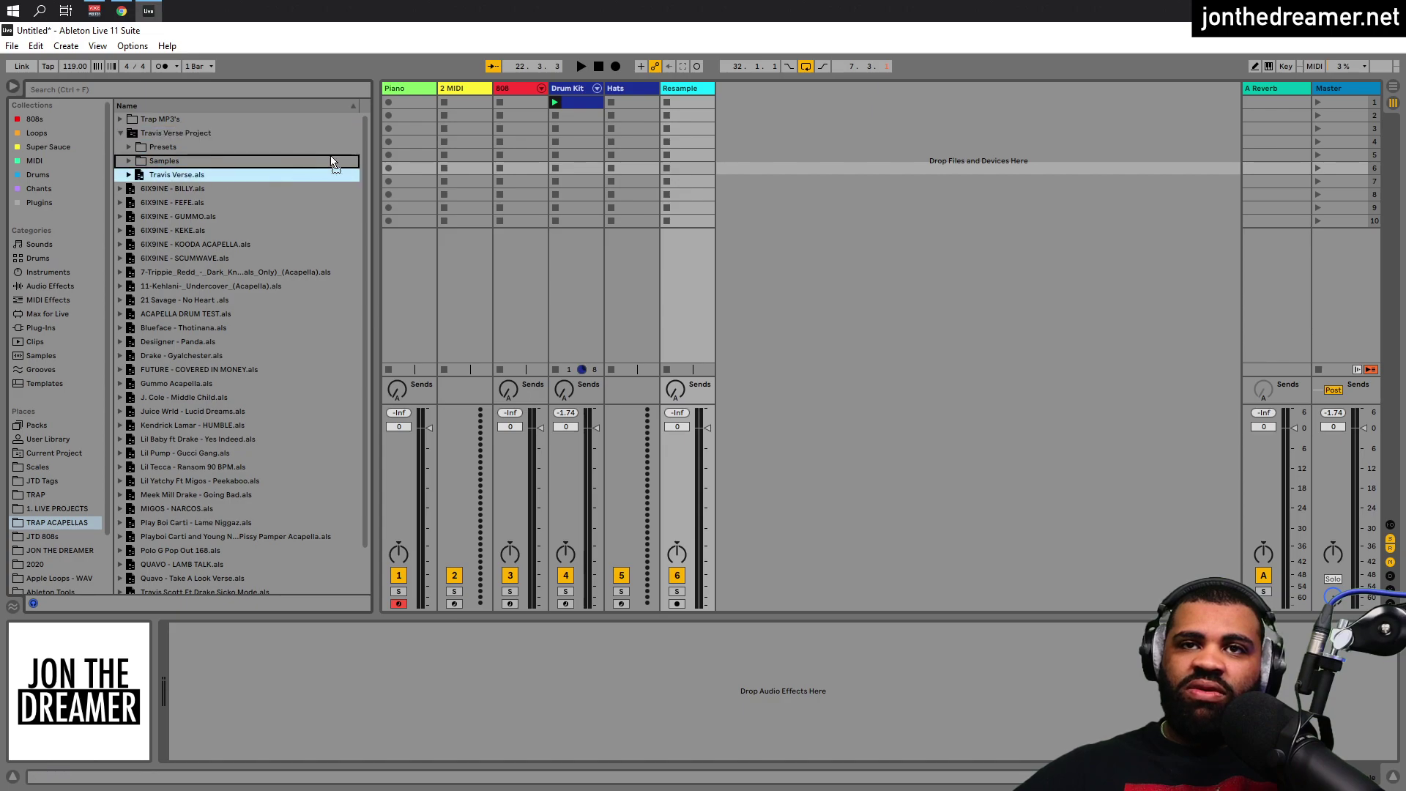
click(721, 102)
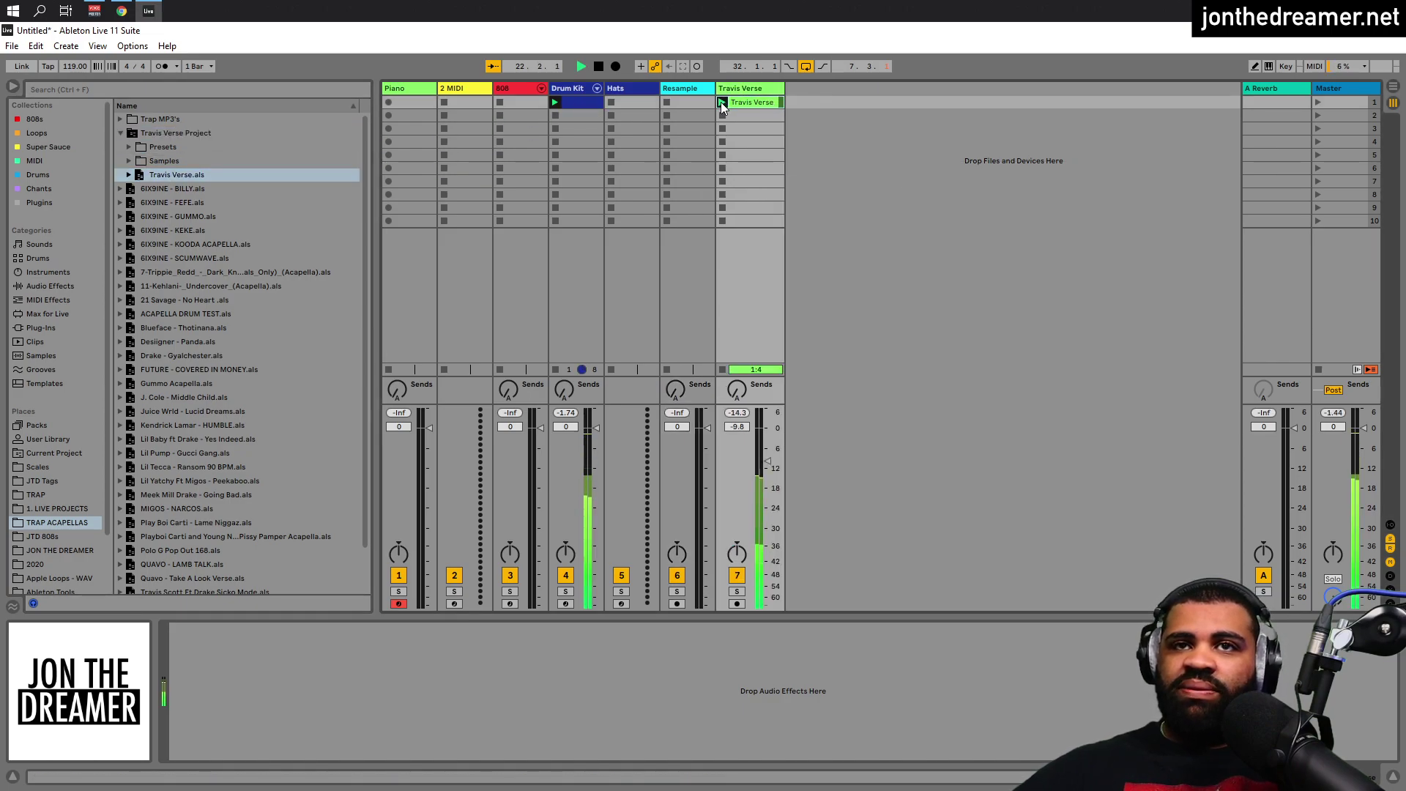
key(space)
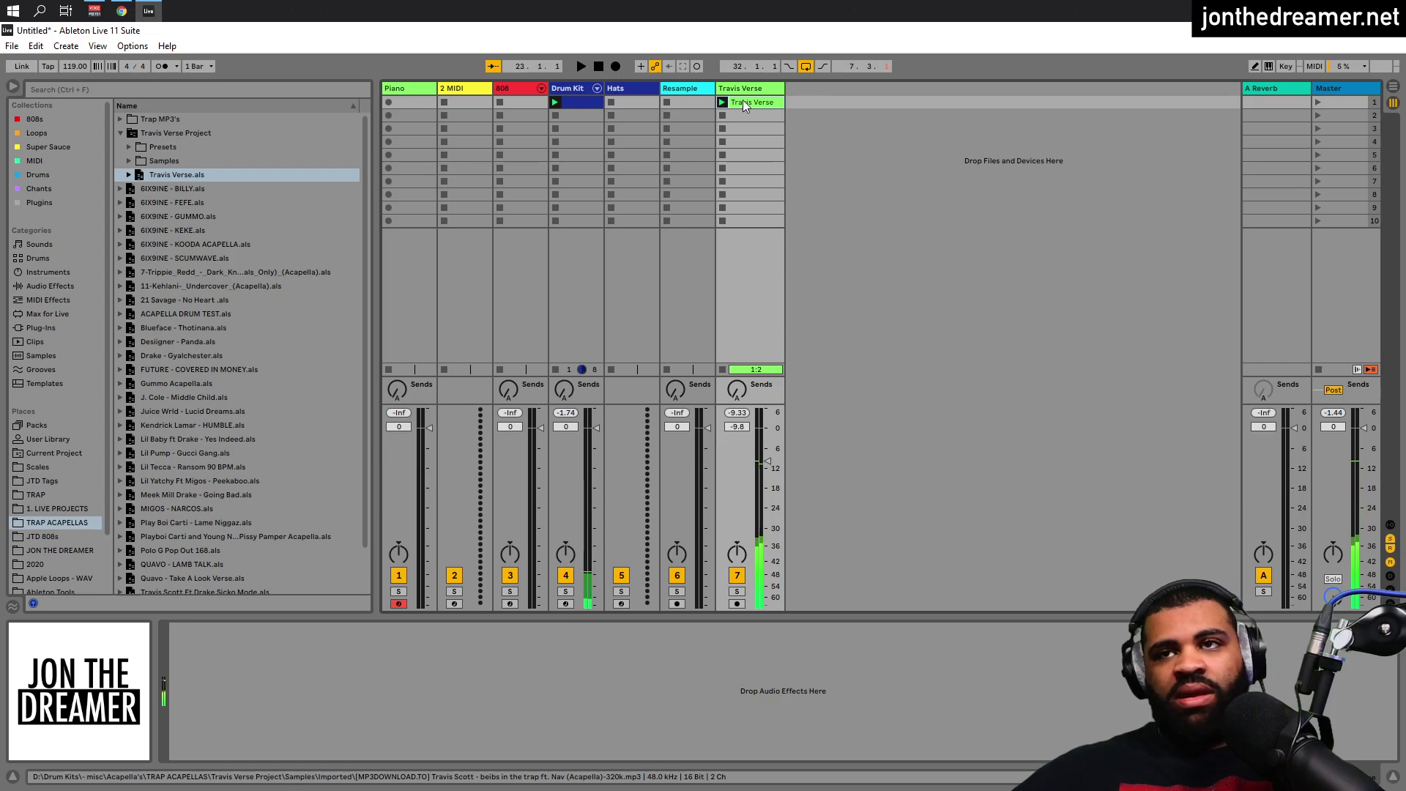
Raise the tempo from 119 to 144 BPM and play the Travis Verse clip.
double_click(744, 102)
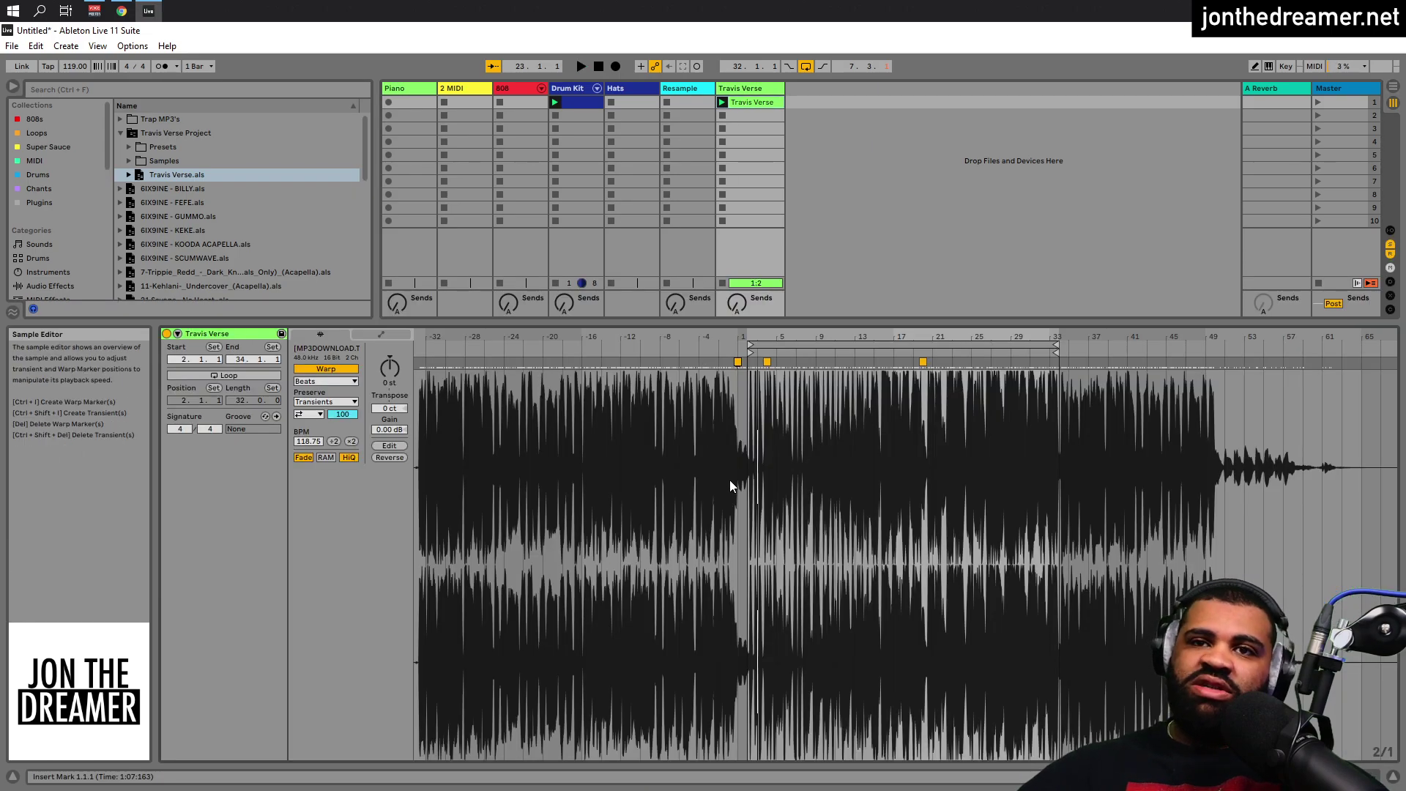
drag(74, 66, 74, 53)
key(space)
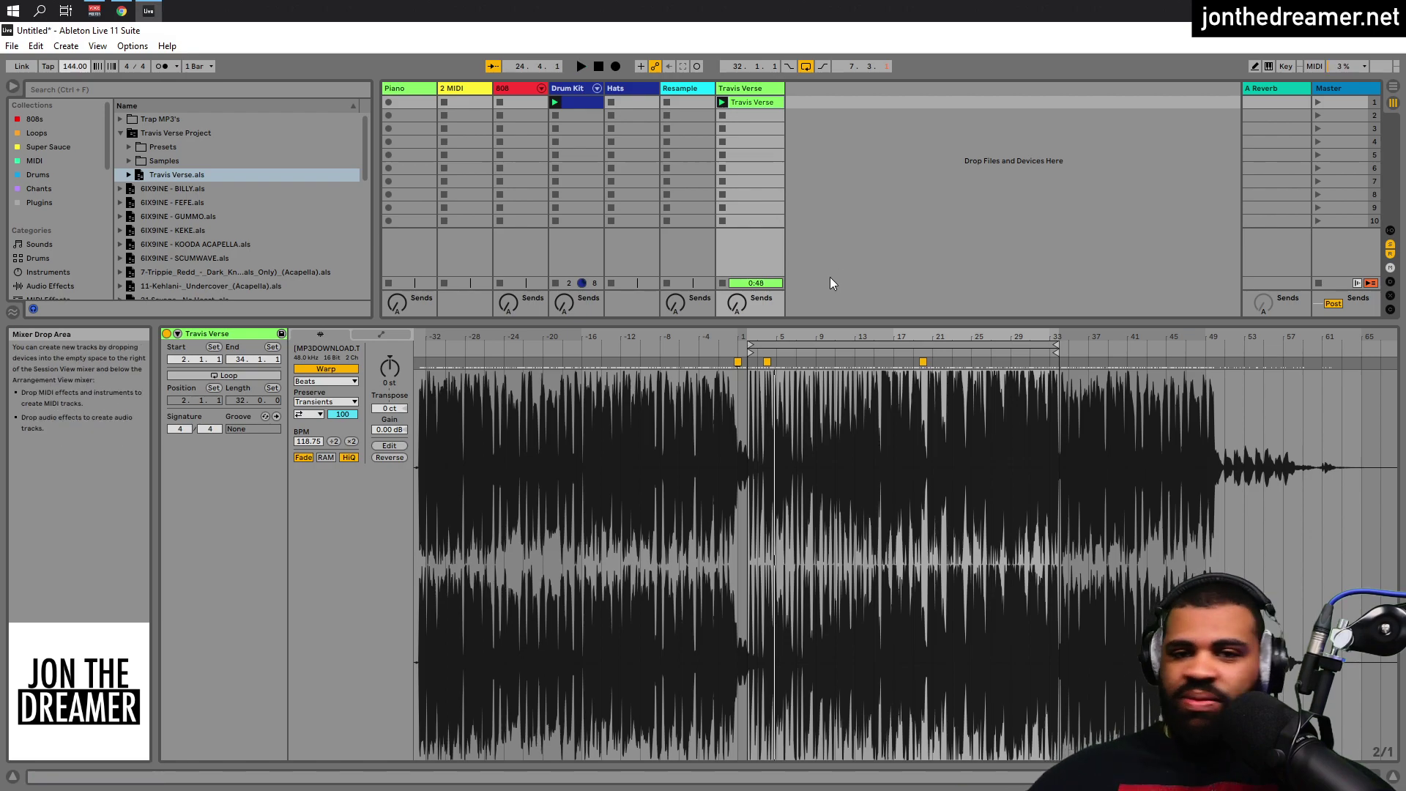
Show the mixer below the session tracks, stop playback and set the tempo to 140 BPM.
key(ctrl+alt+m)
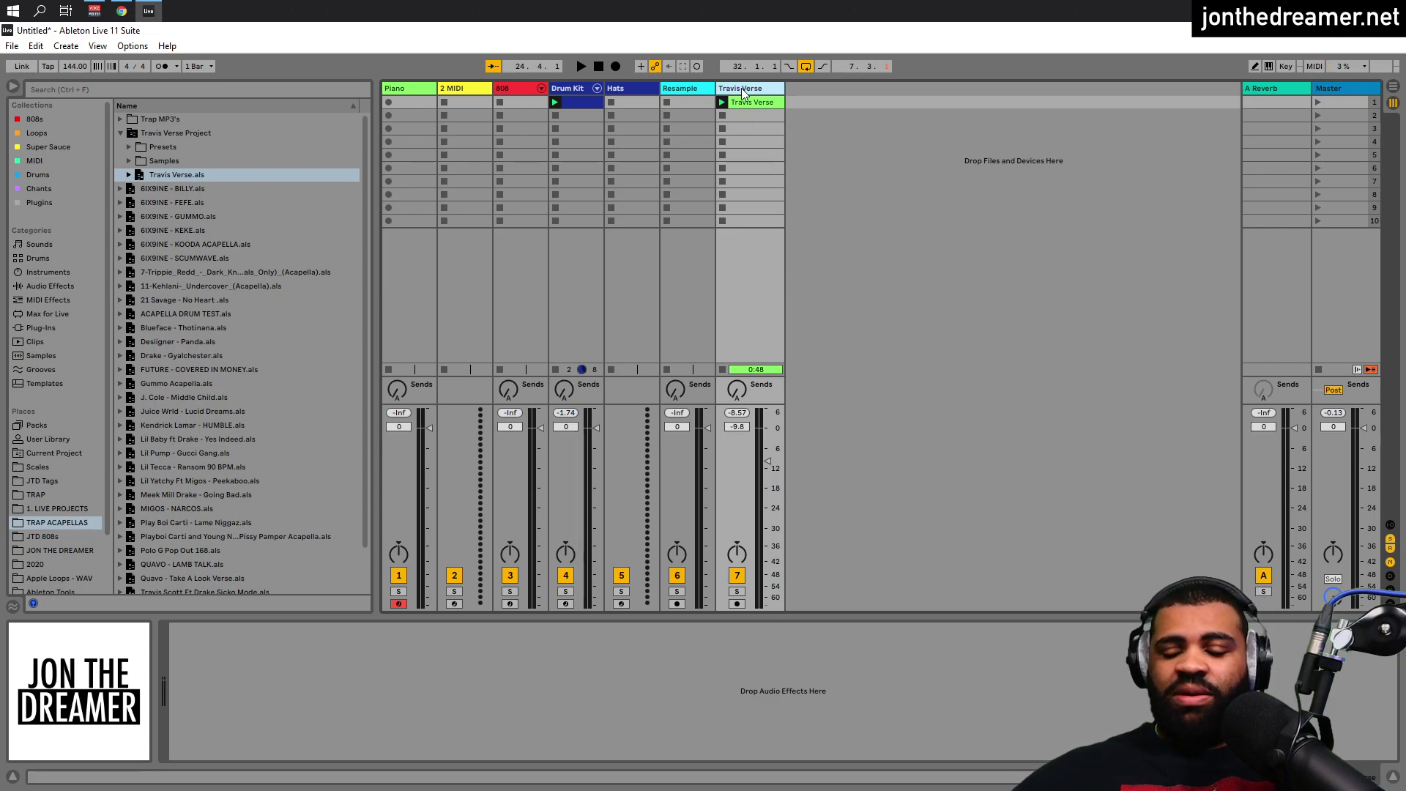
key(Delete)
click(229, 328)
click(216, 246)
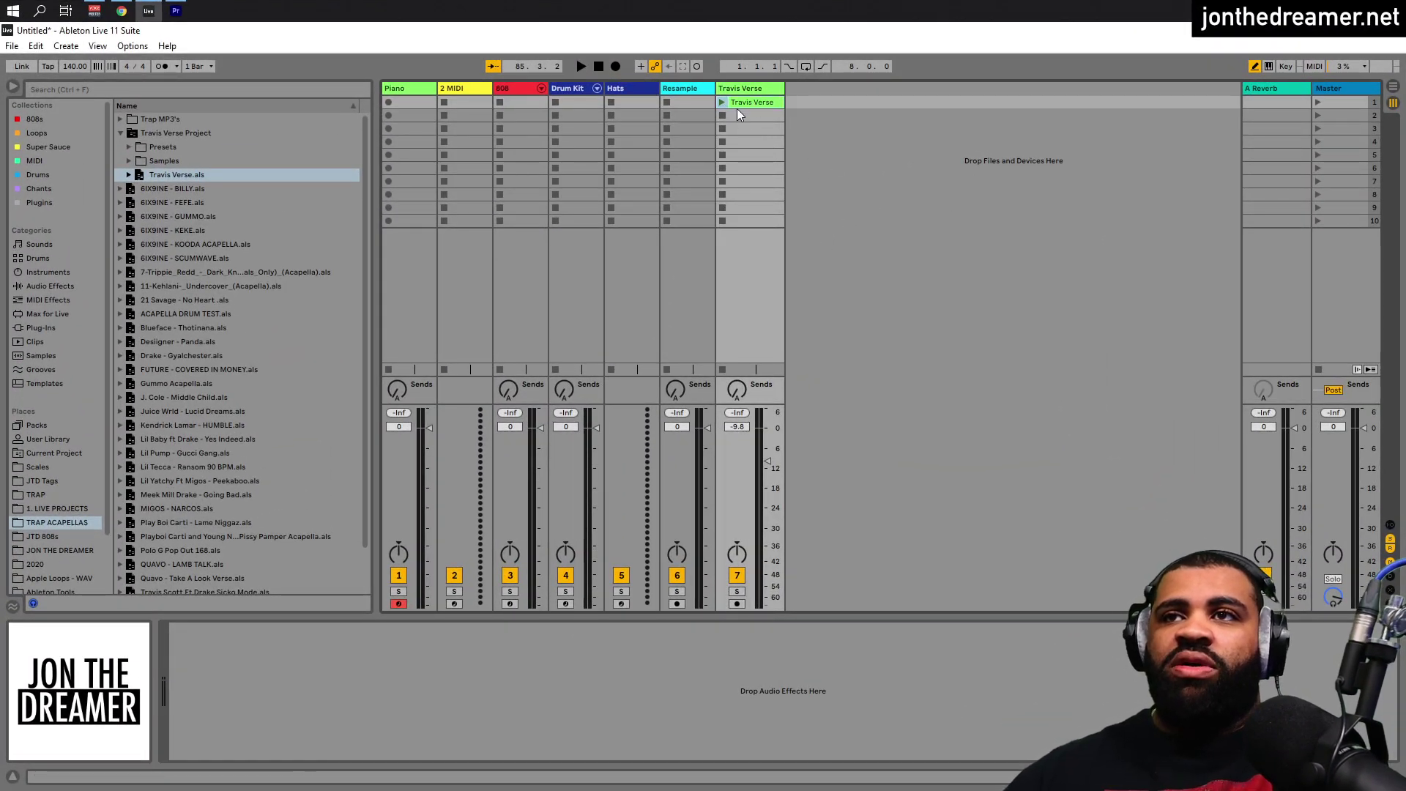
Zoom into the Travis Verse clip's waveform, then return to the mixer.
double_click(733, 103)
key(plus)
key(plus)
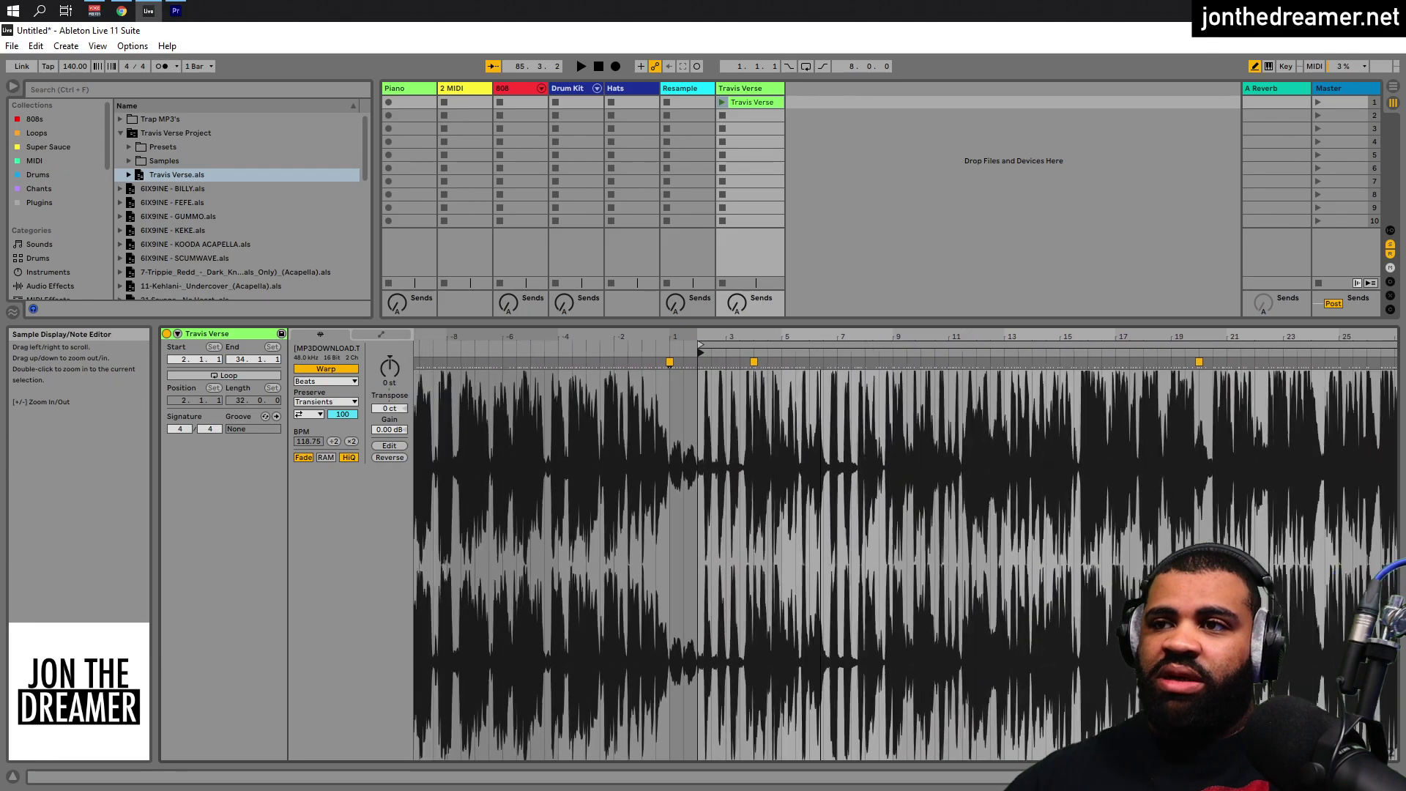
click(821, 169)
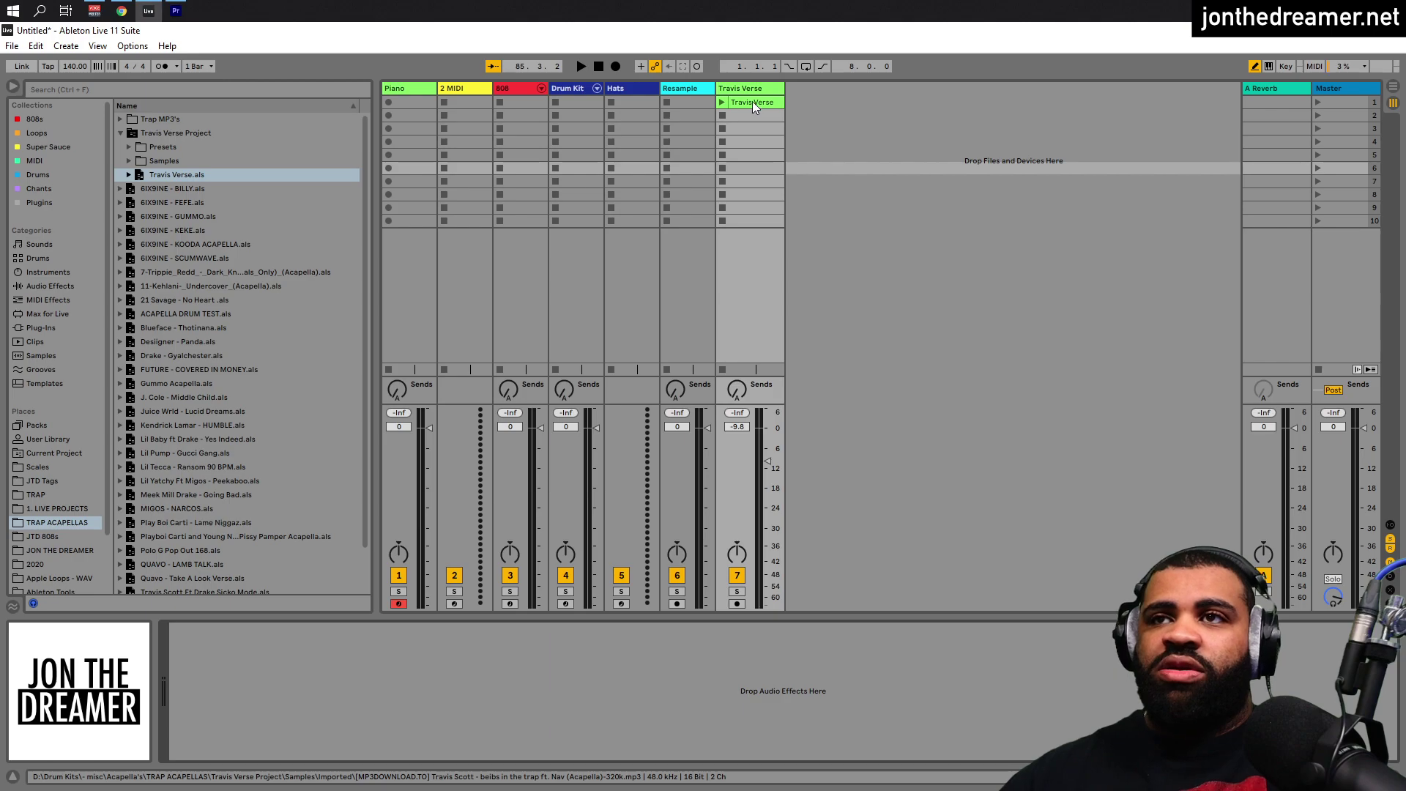
Move the Travis Verse clip onto its arrangement track starting at bar 9.
drag(754, 107, 824, 128)
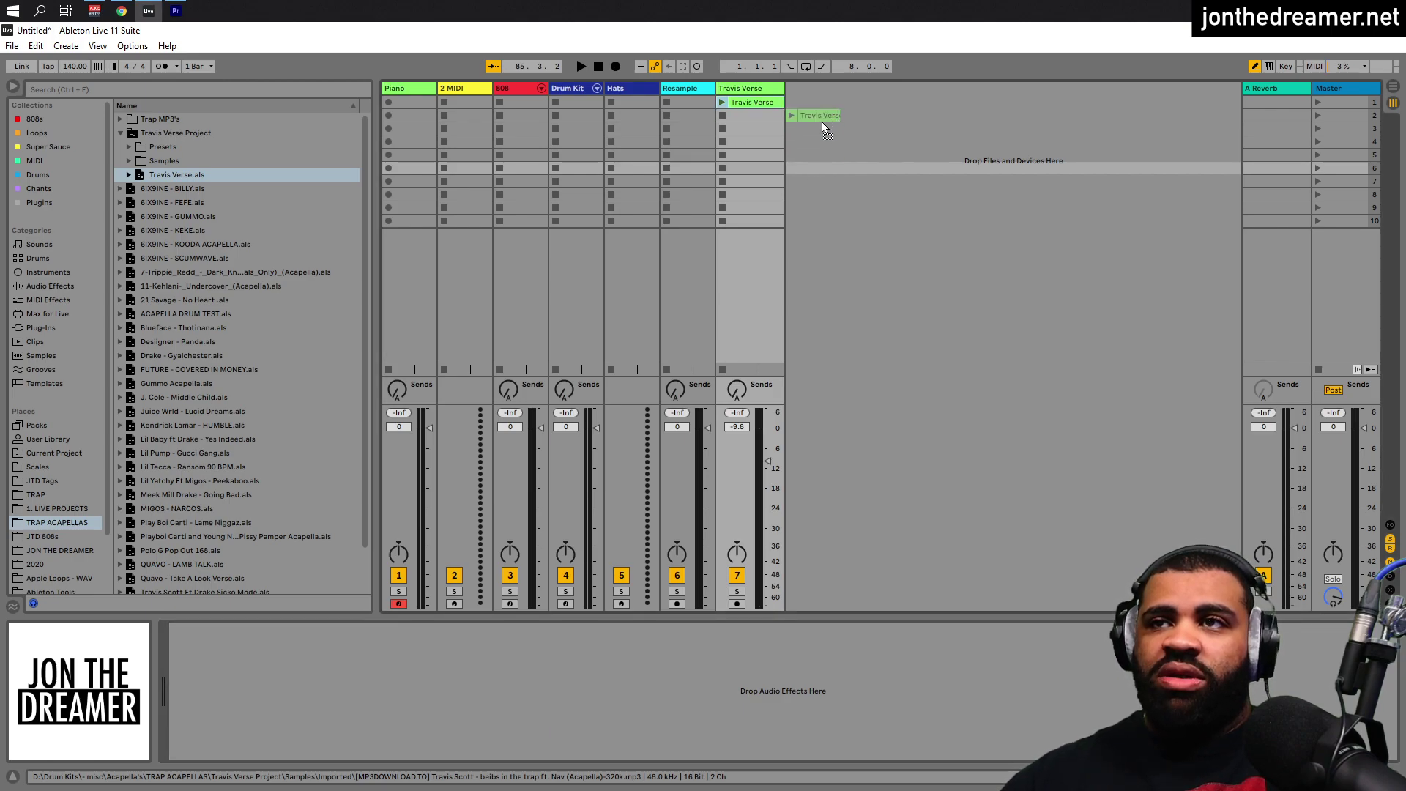
key(Tab)
mouse_move(824, 128)
mouse_down()
mouse_move(405, 260)
mouse_move(416, 271)
mouse_up()
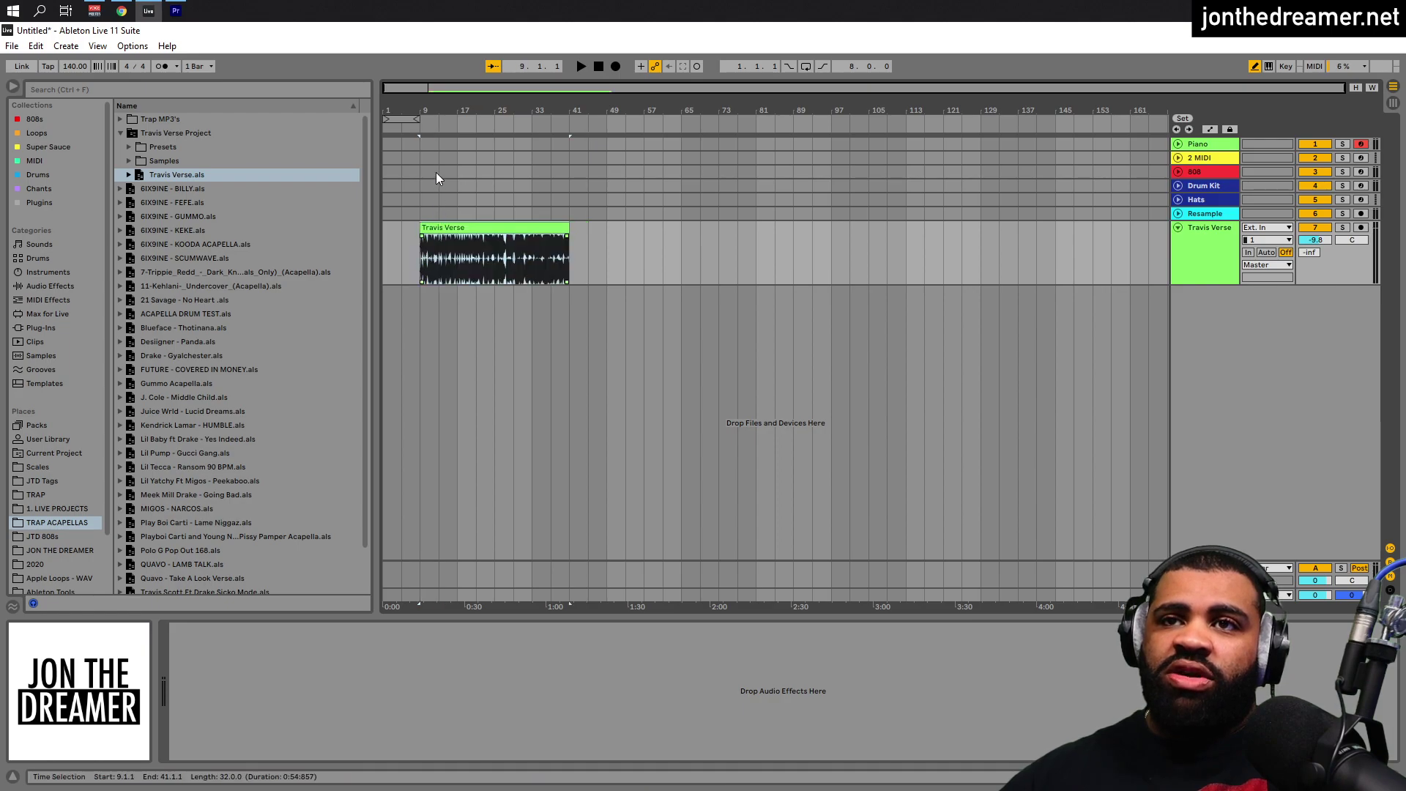
key(Tab)
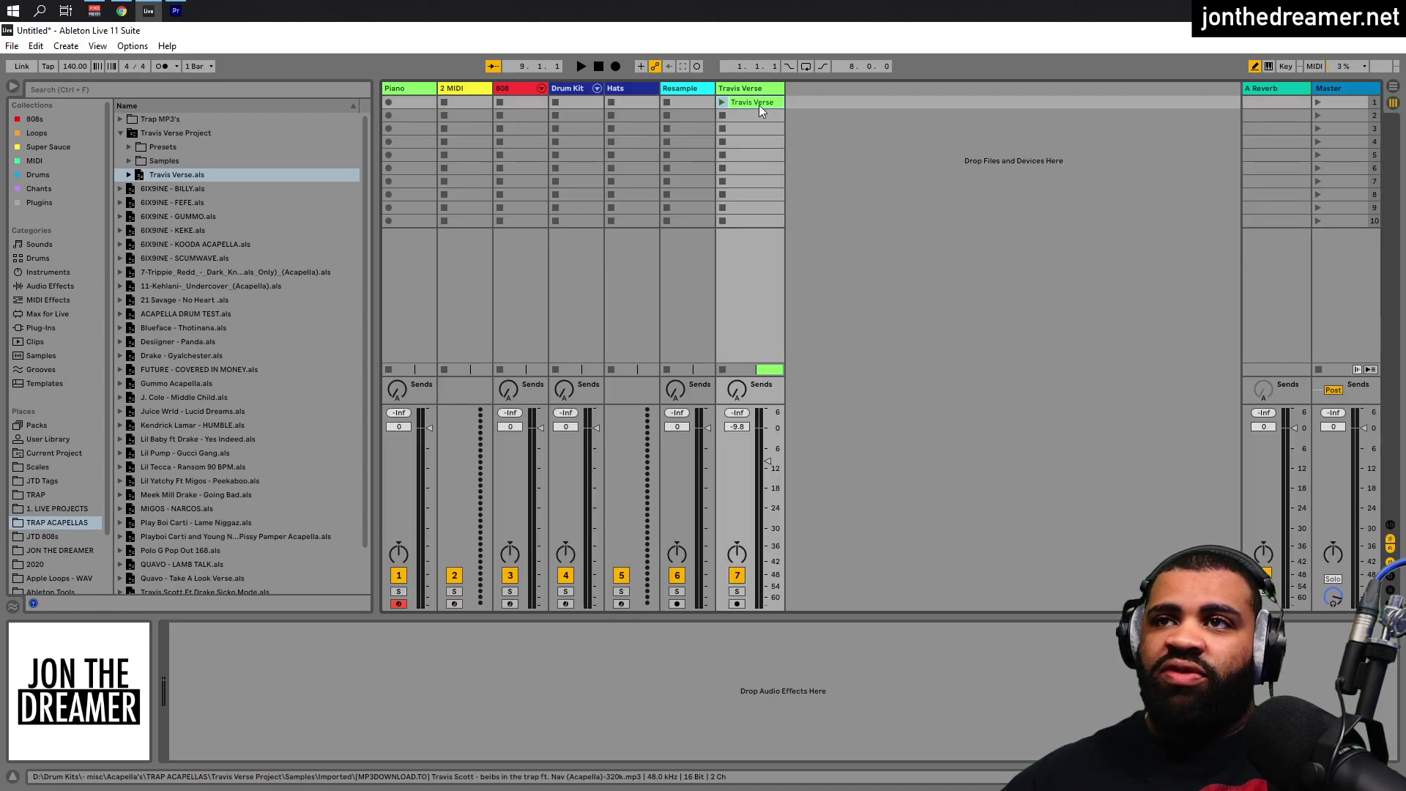
Zoom the arrangement onto the verse clip and play it through from bar 9.
key(Tab)
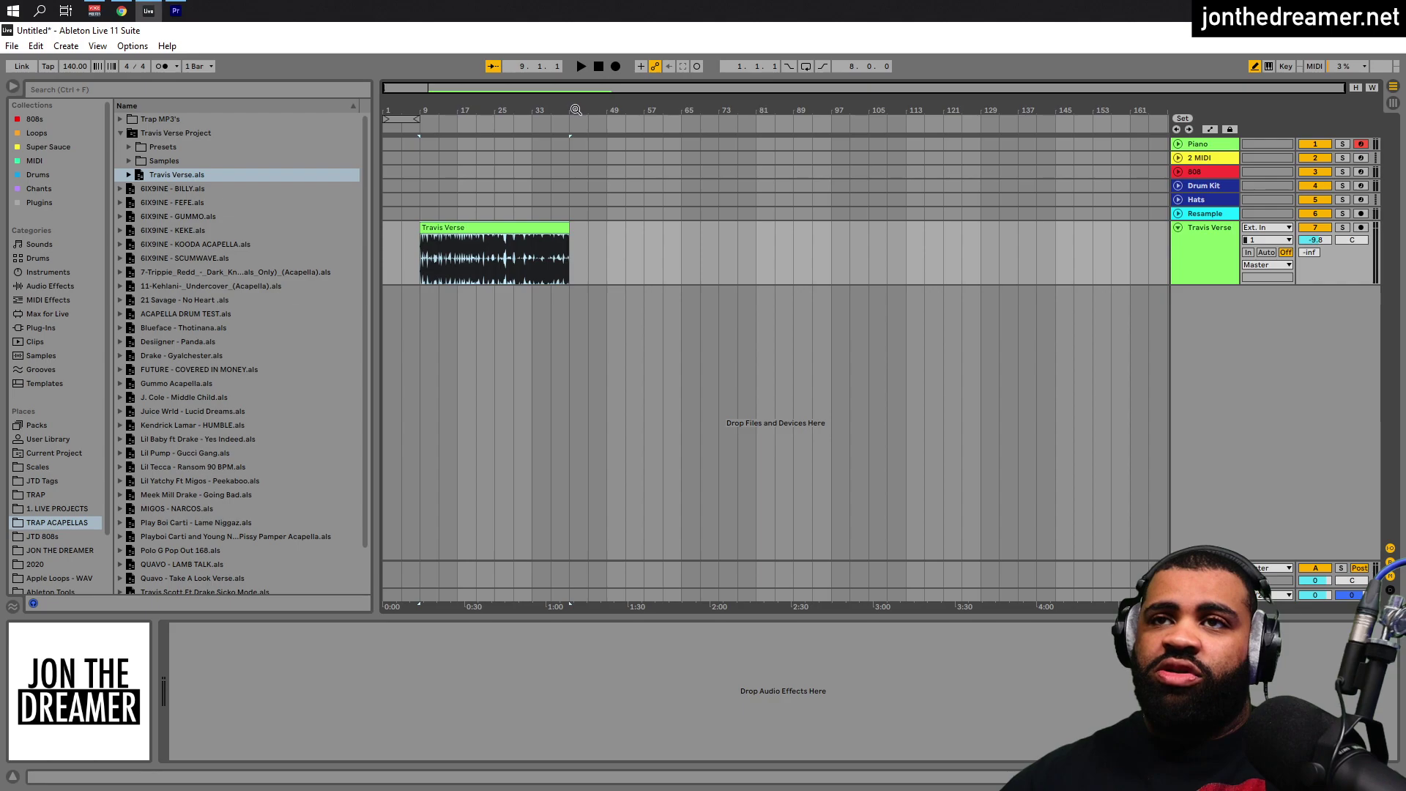
drag(428, 114, 535, 250)
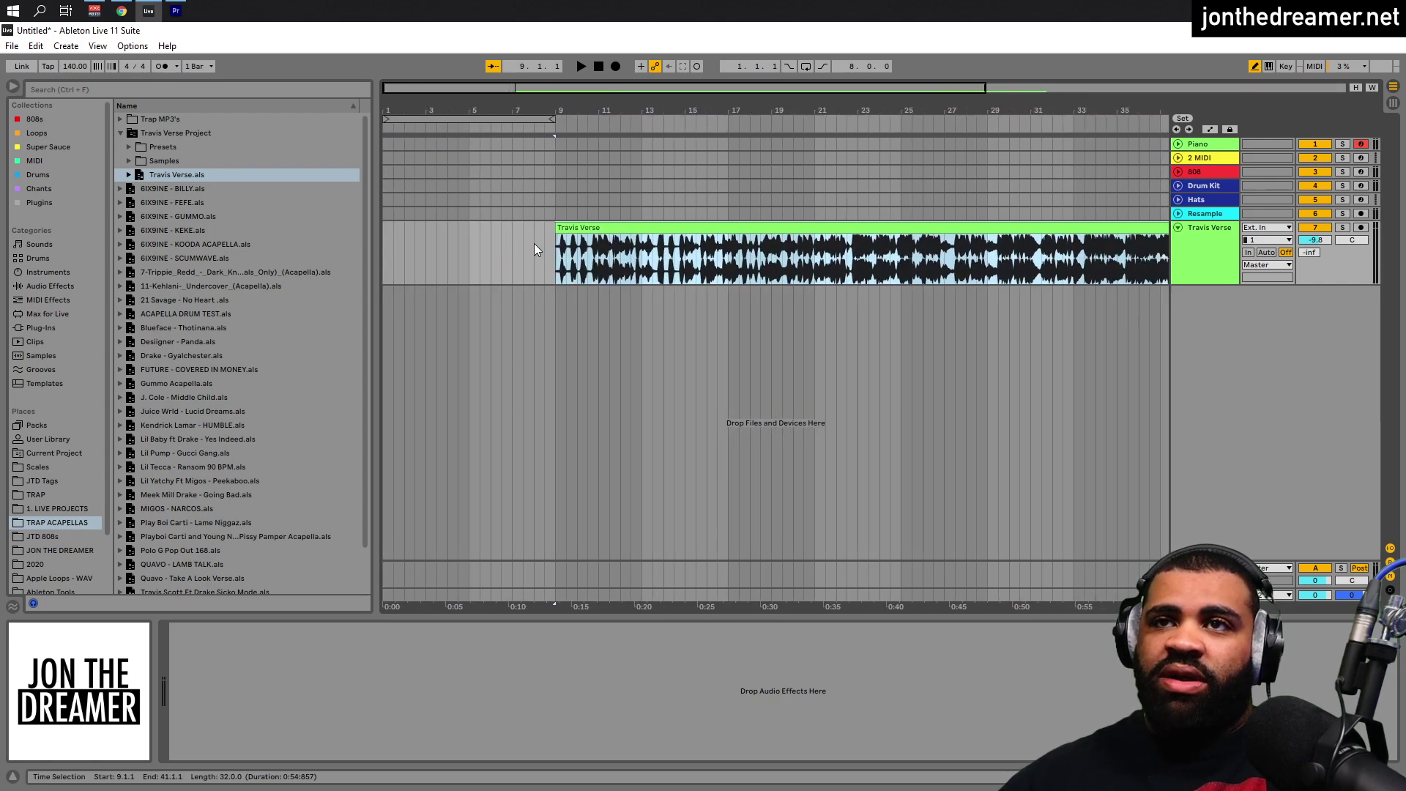
click(512, 274)
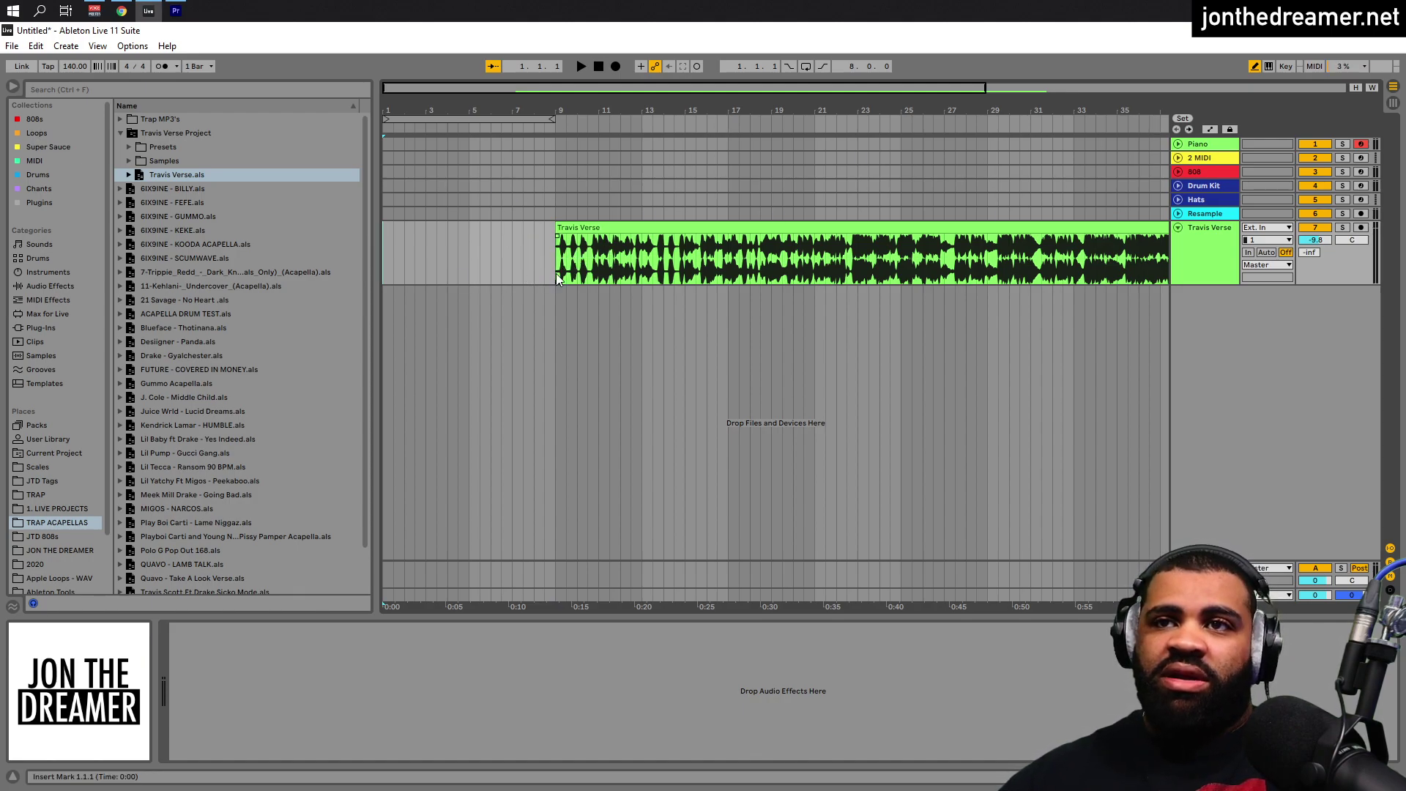
key(space)
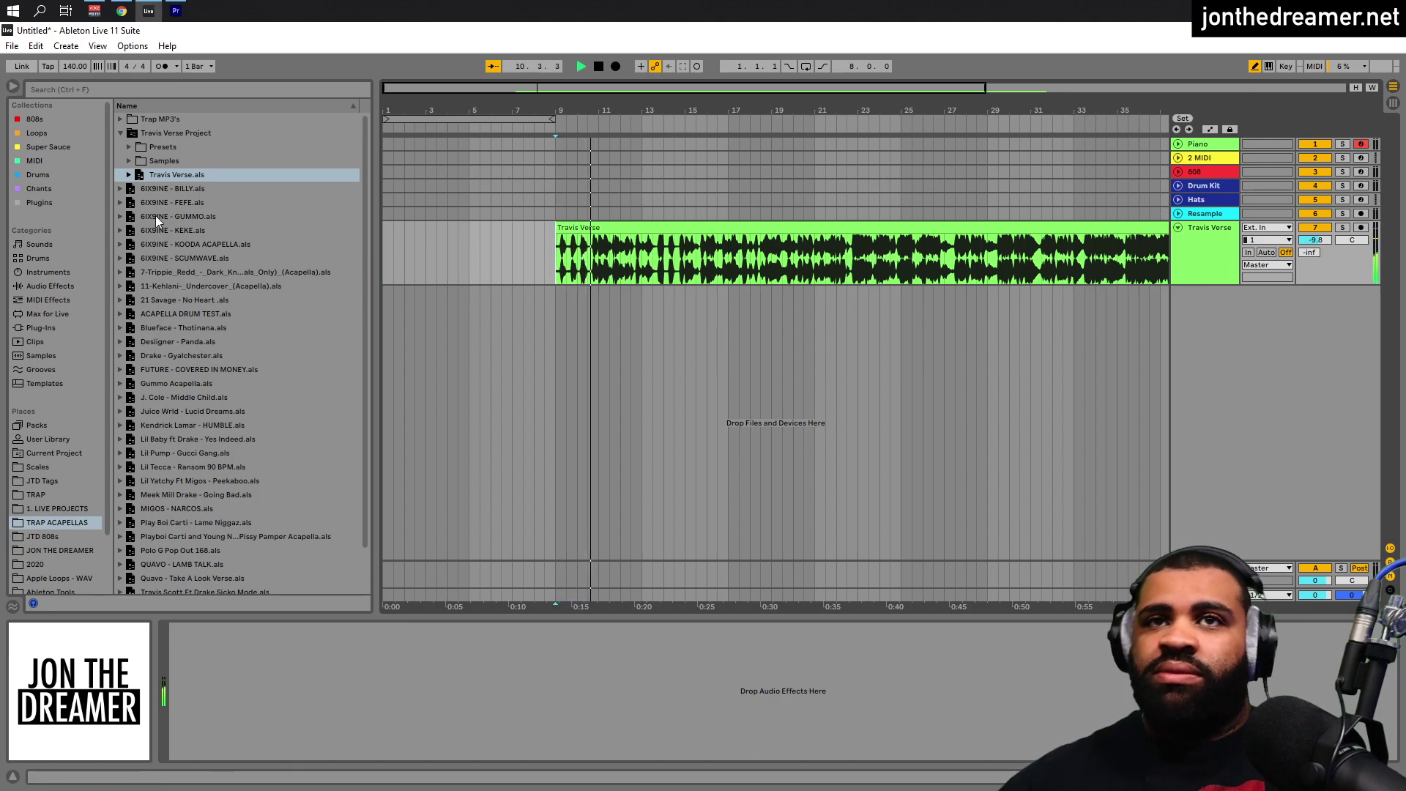
key(space)
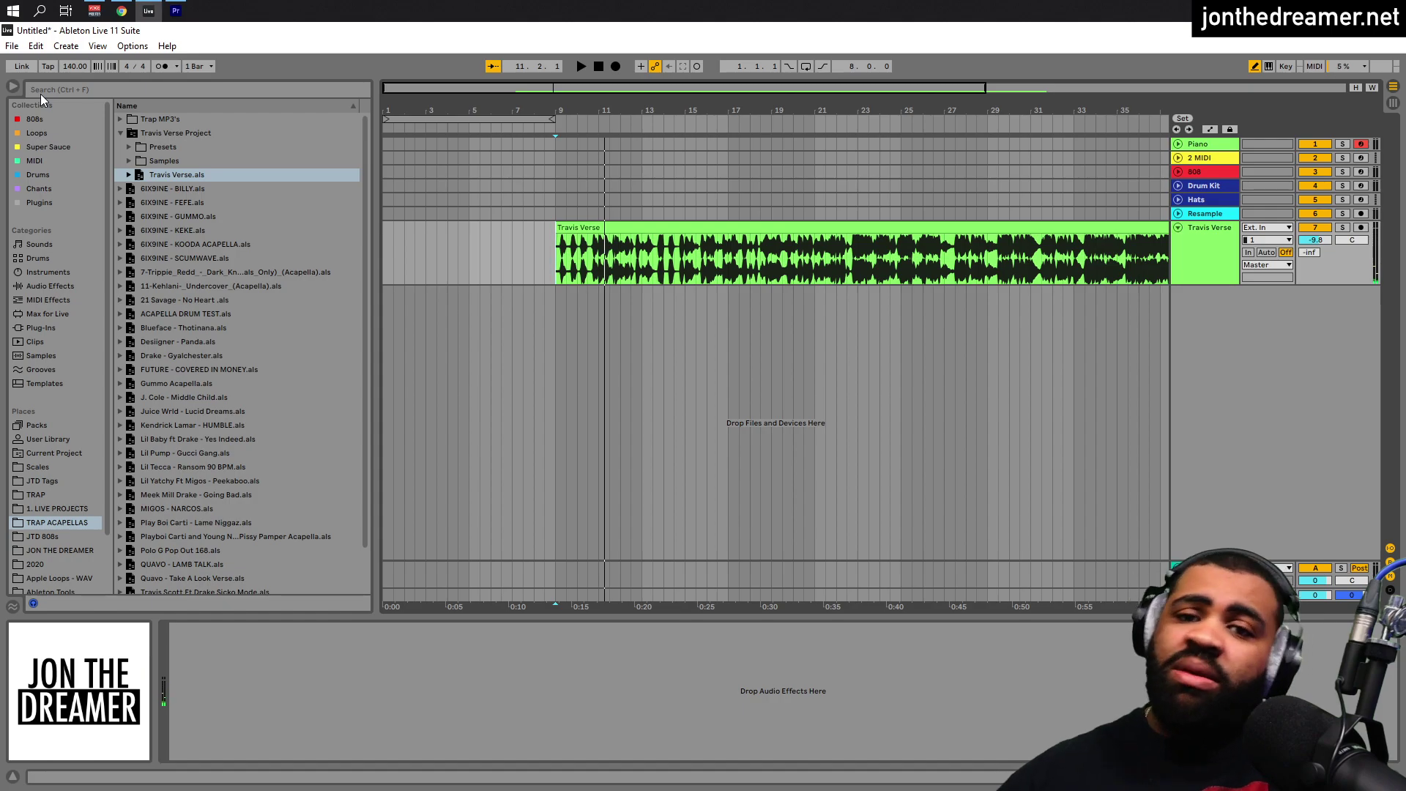
Open the recent set wondaaaaa.als without saving the untitled set.
key(Tab)
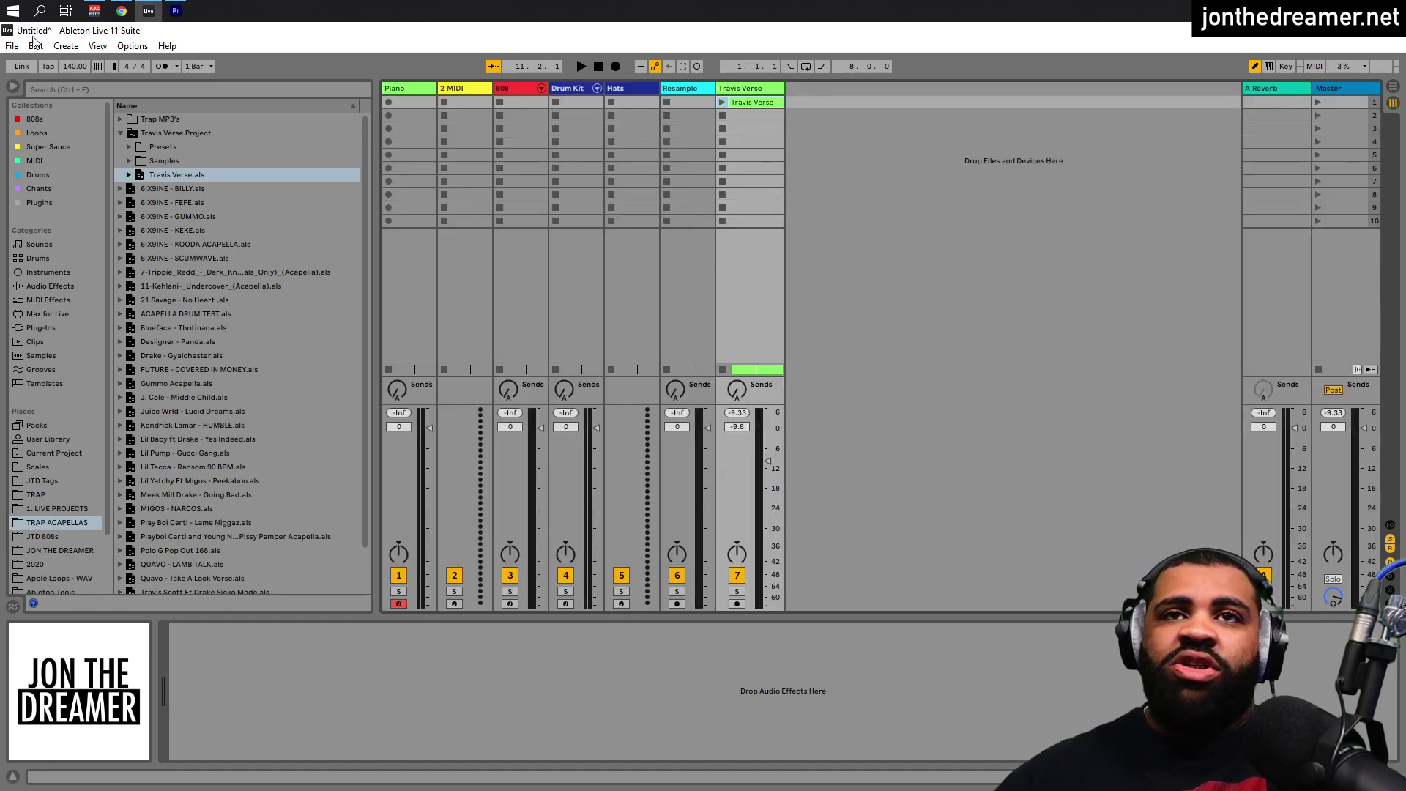
click(12, 45)
mouse_move(57, 94)
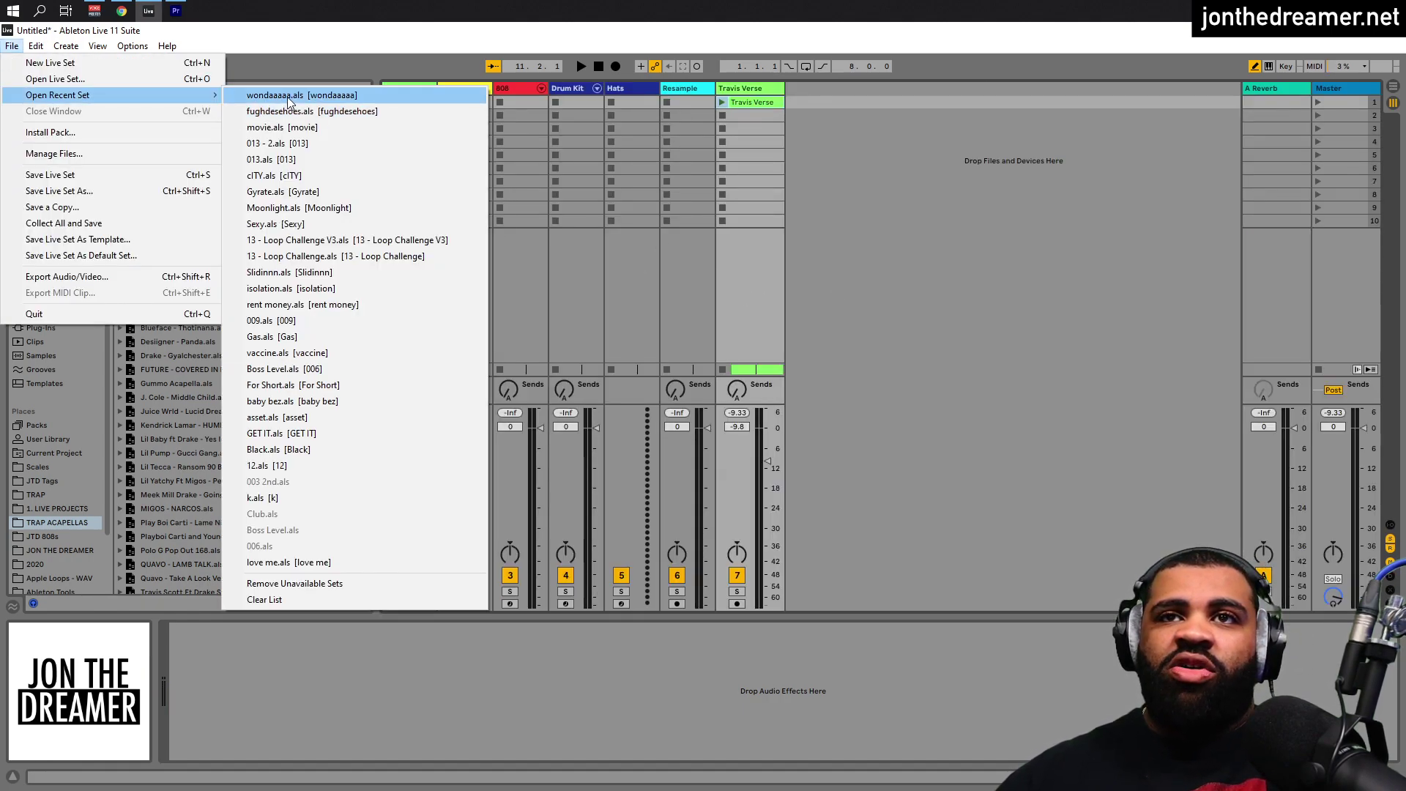
click(289, 96)
click(699, 461)
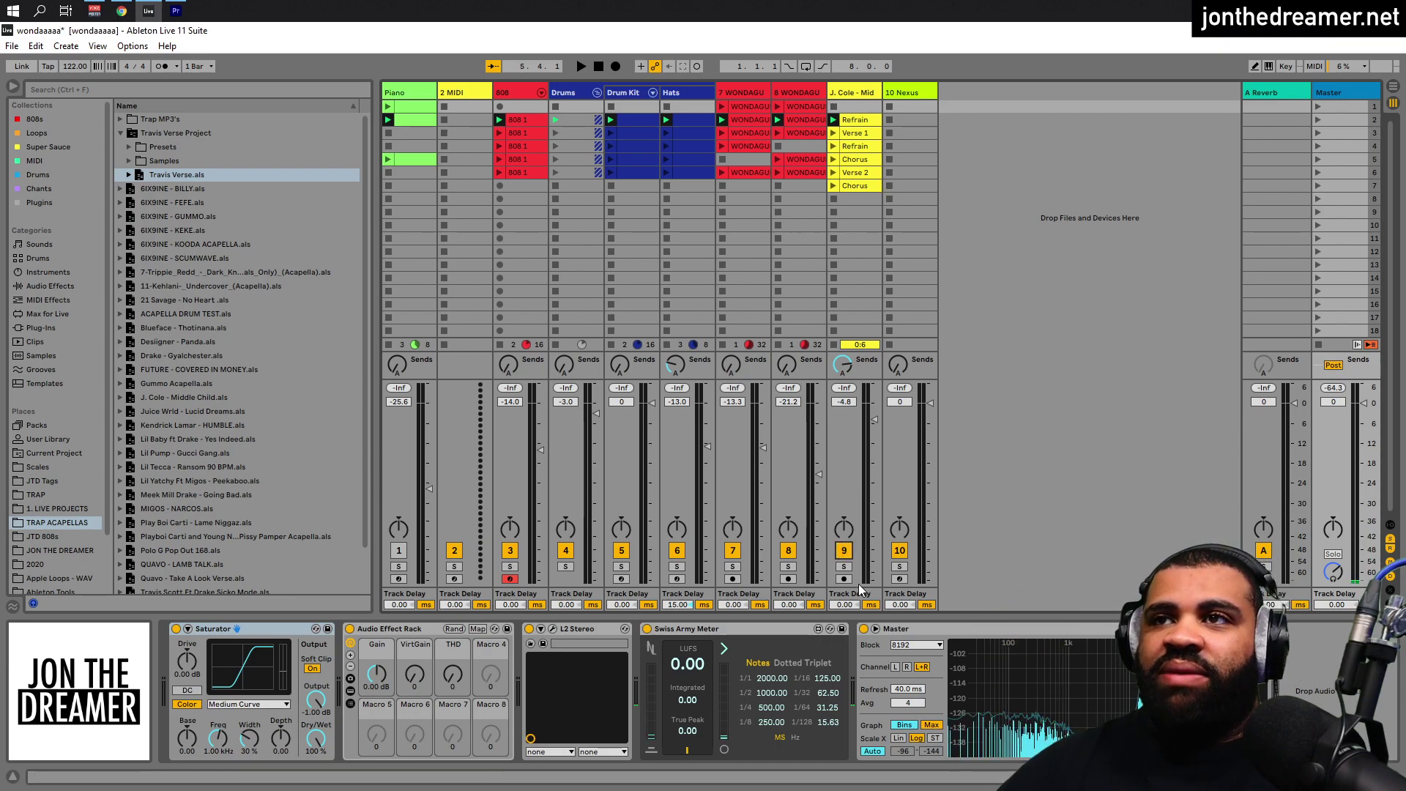
Launch beat scenes 6, 5 and 4 and step through the J. Cole Refrain, Verse 2 and Chorus clips.
click(1314, 174)
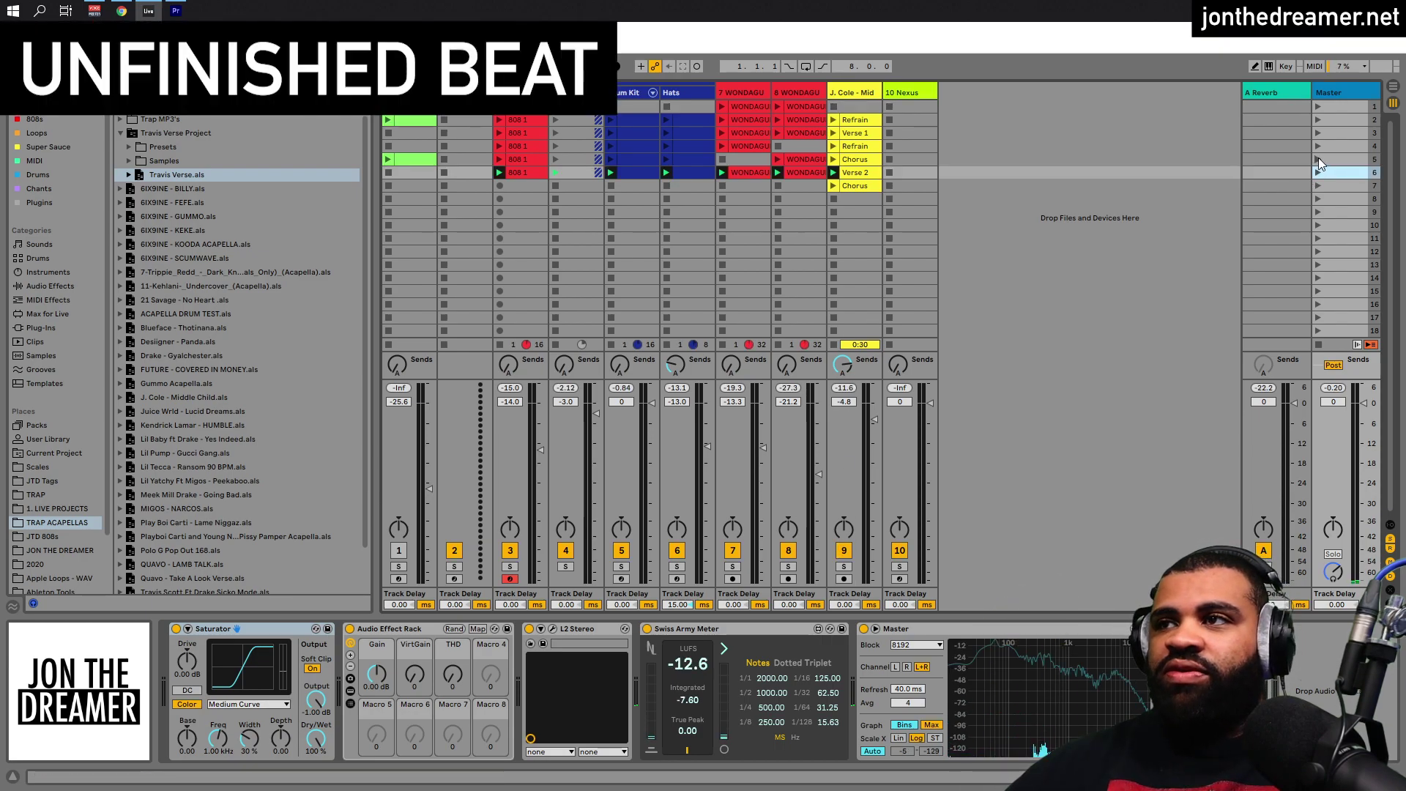
click(1319, 159)
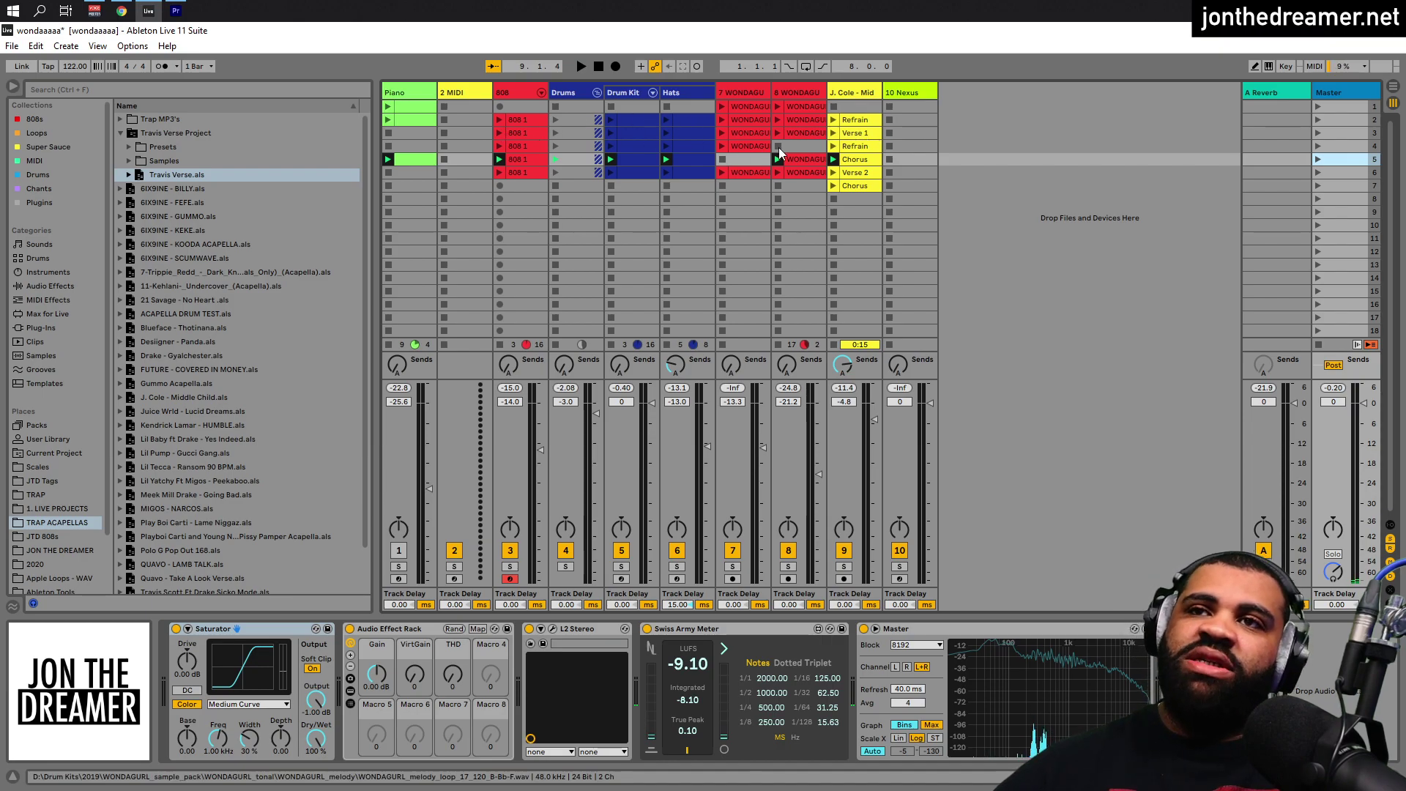
click(860, 120)
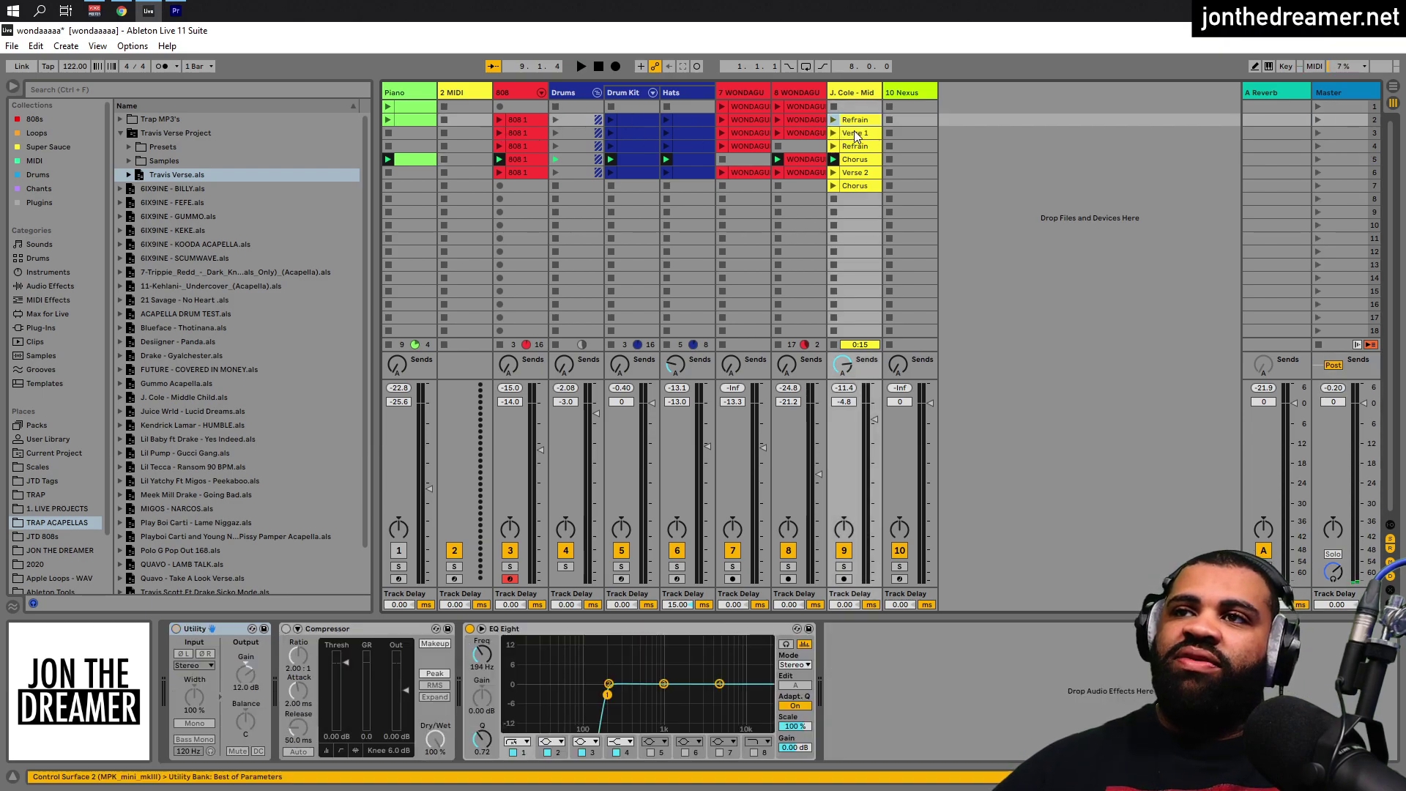
key(Down)
key(Down)
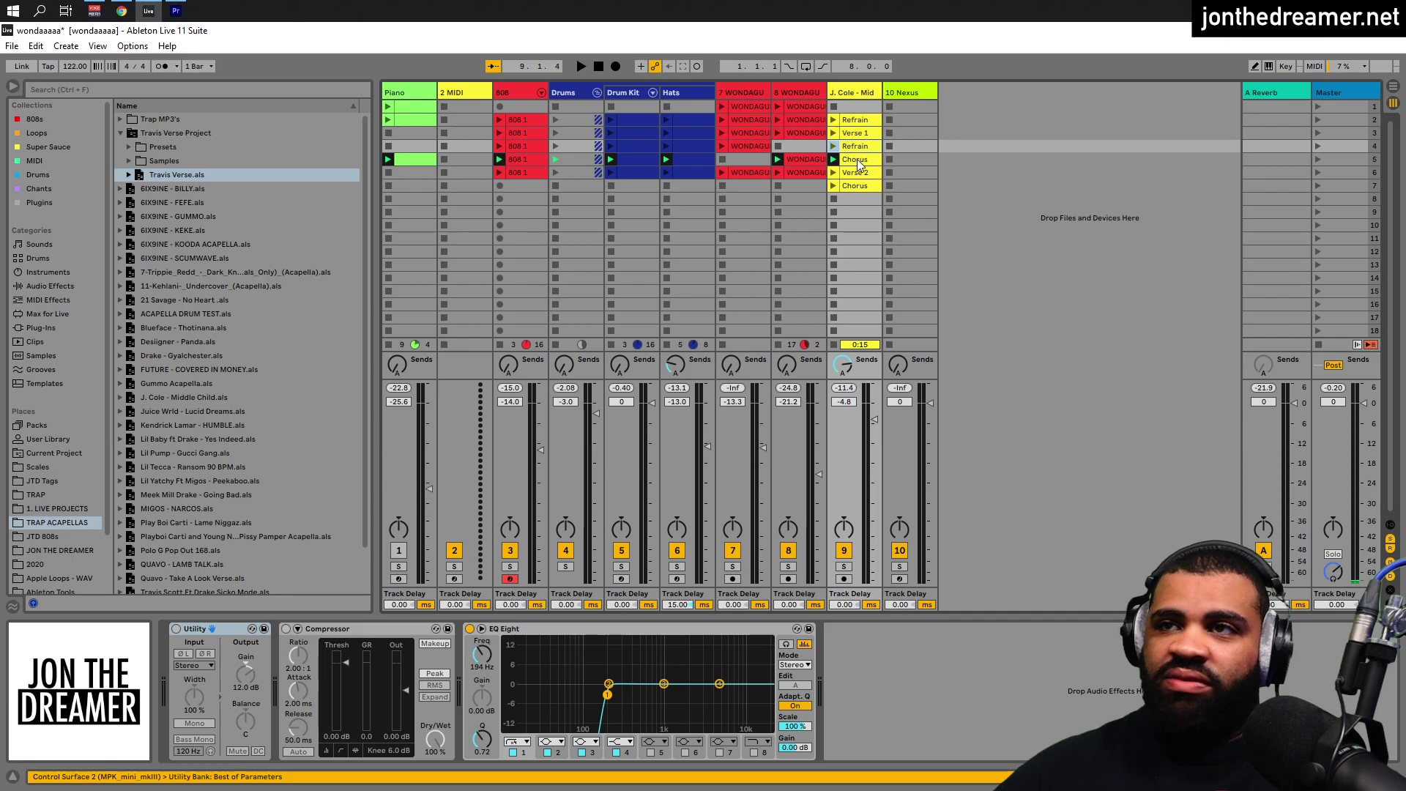
click(860, 170)
click(863, 185)
key(Up)
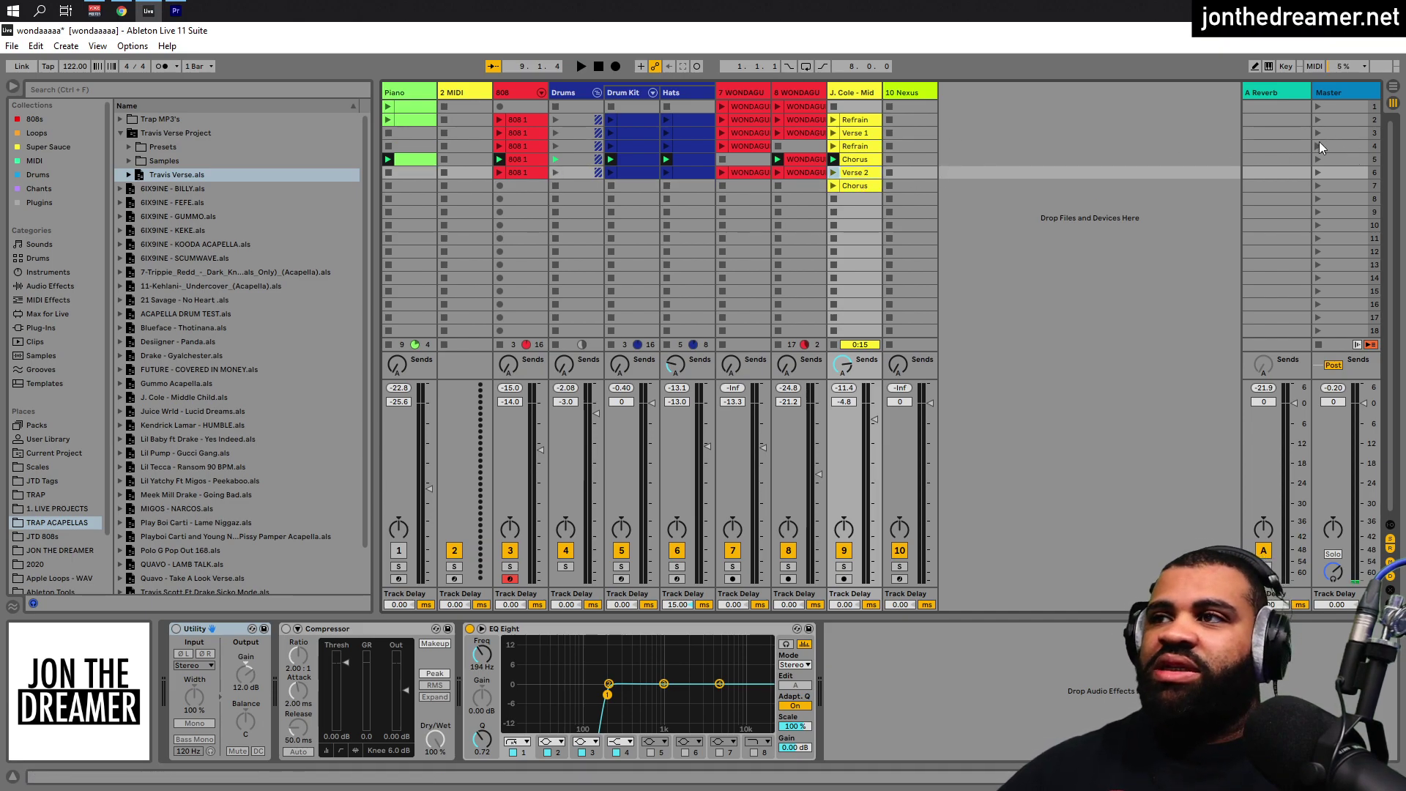
click(1316, 144)
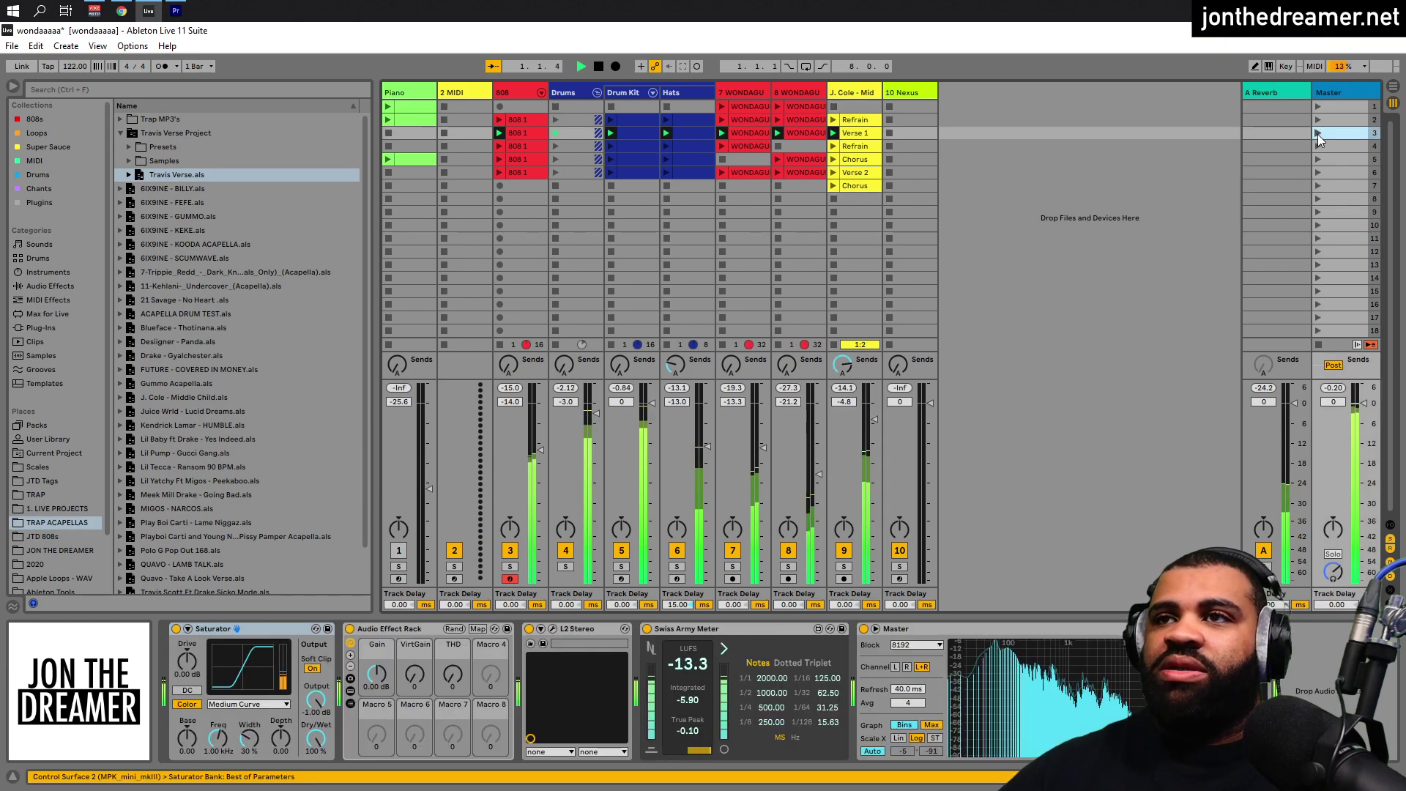
click(1135, 271)
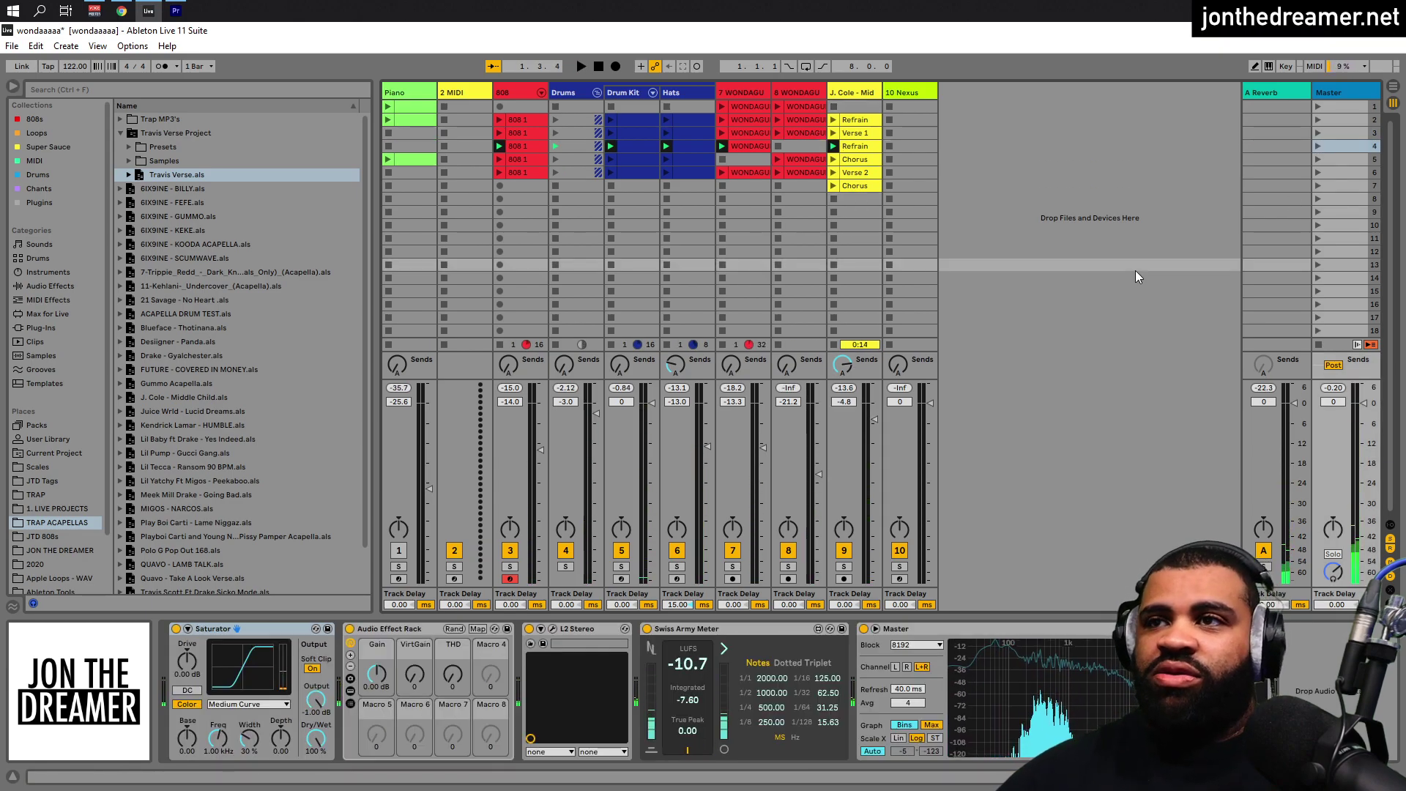
key(Tab)
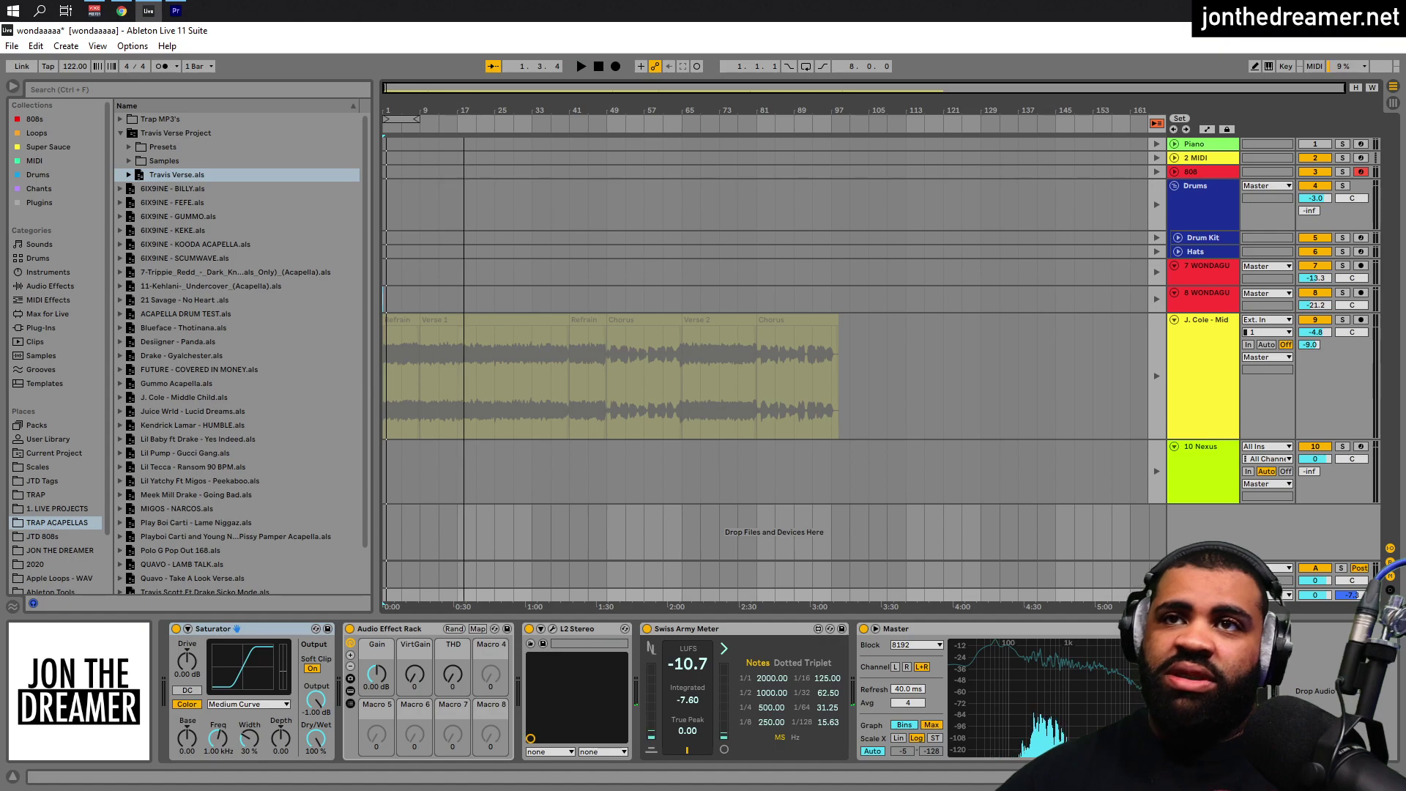
drag(418, 118, 419, 161)
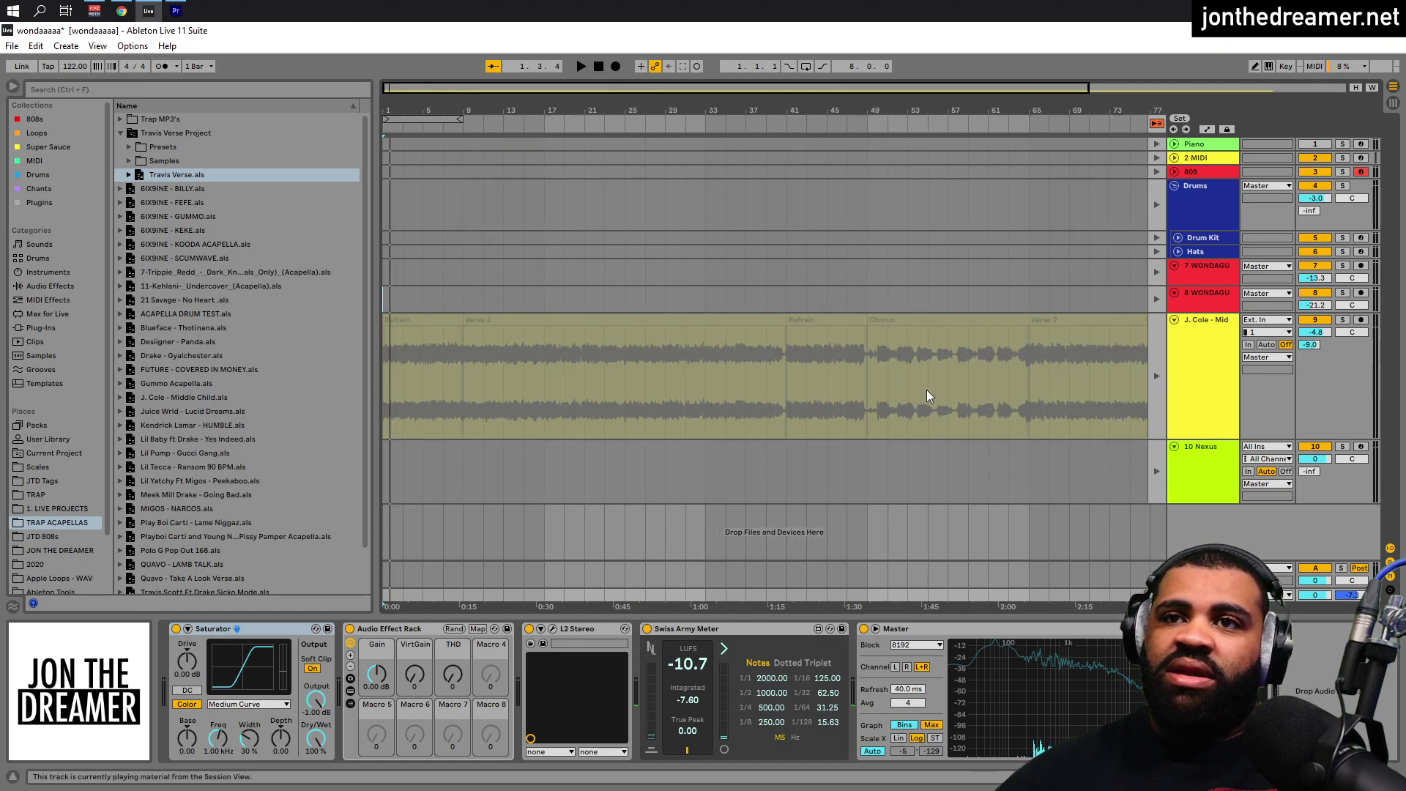
click(1159, 354)
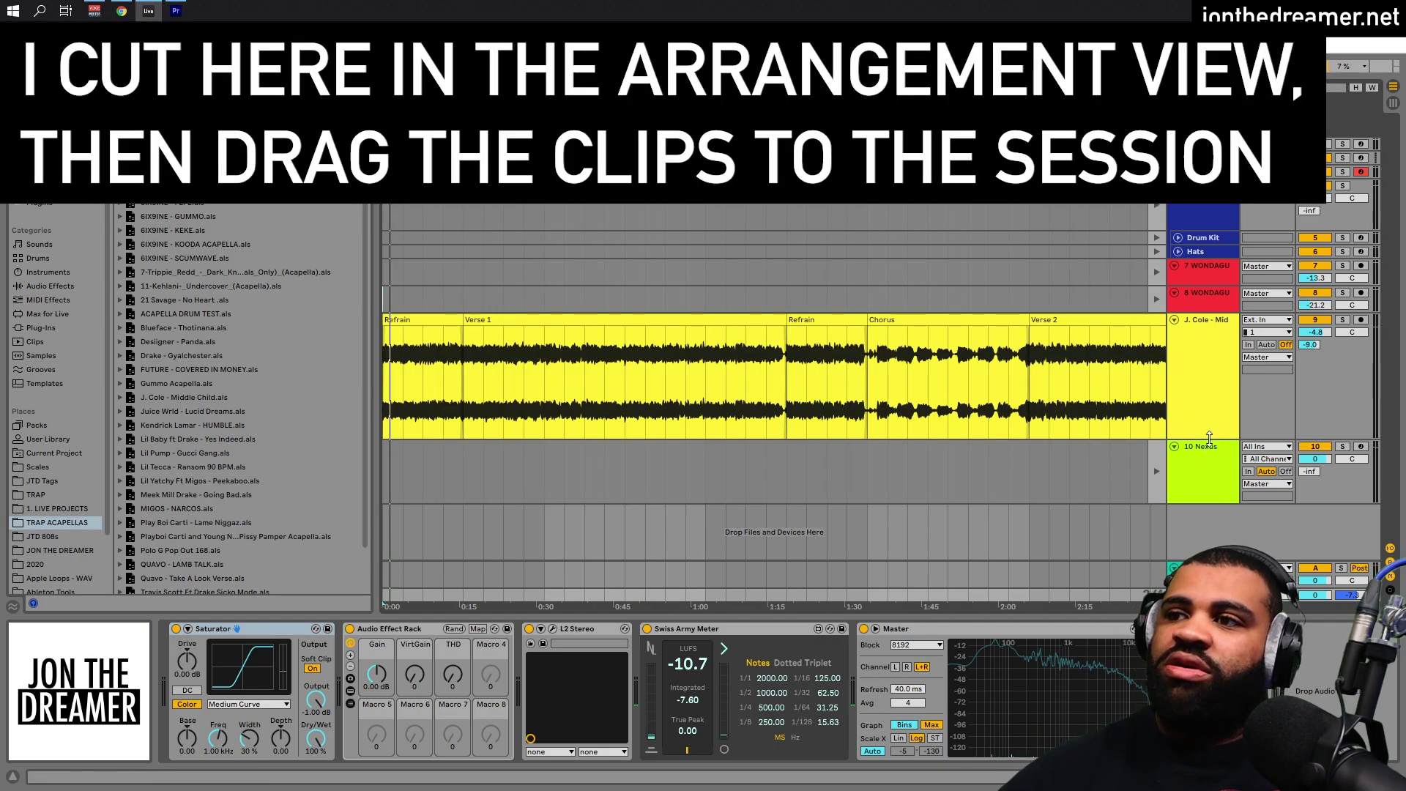
drag(1210, 437, 1213, 395)
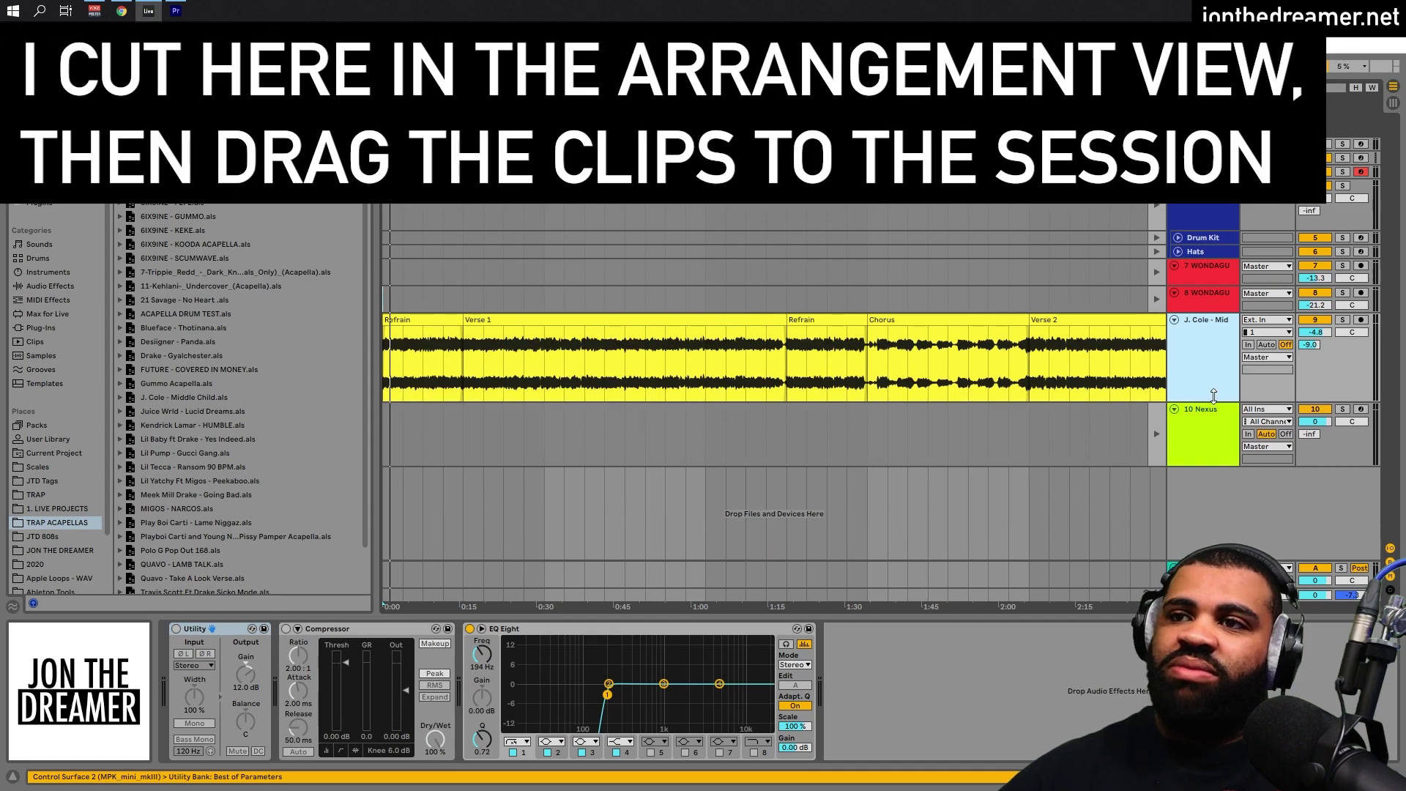
key(minus)
click(501, 432)
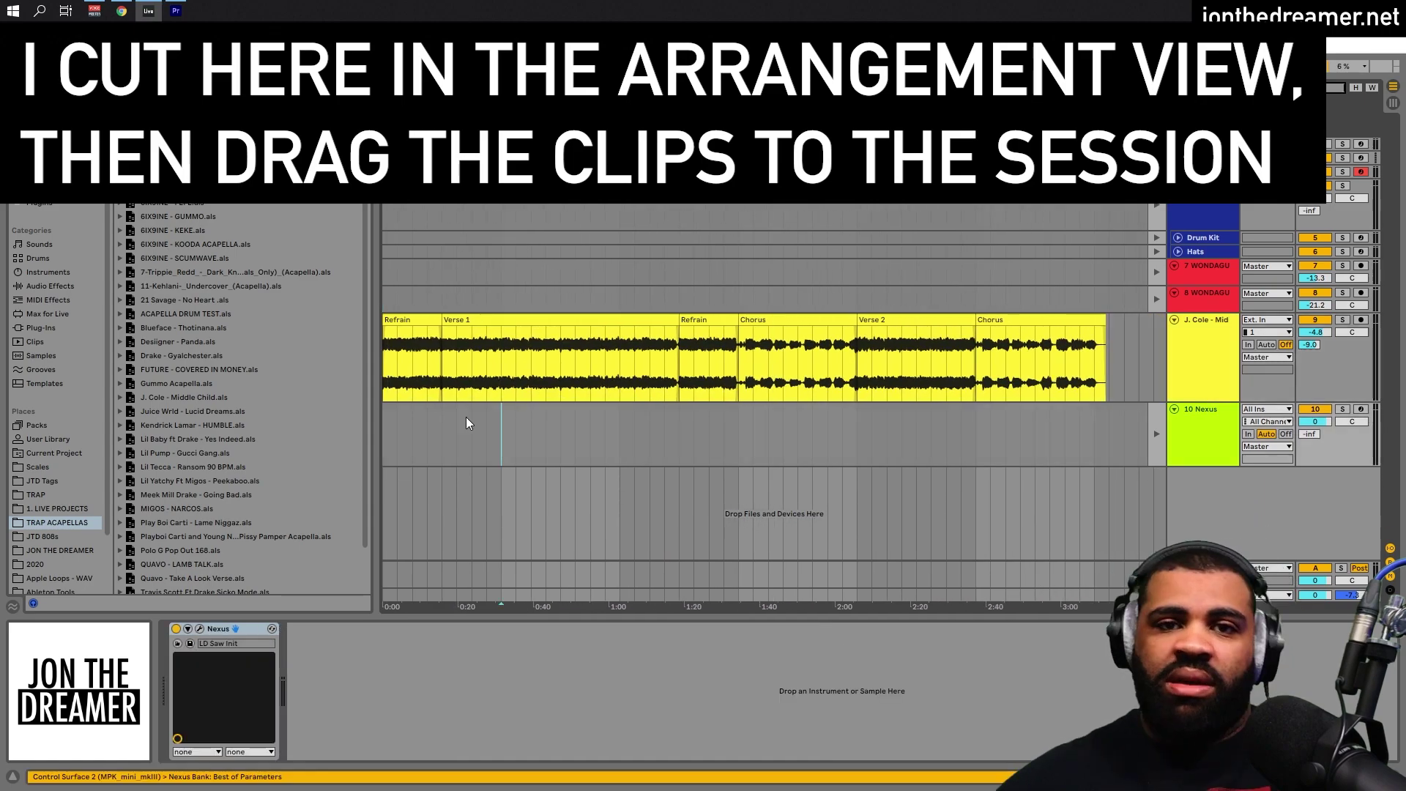
click(440, 372)
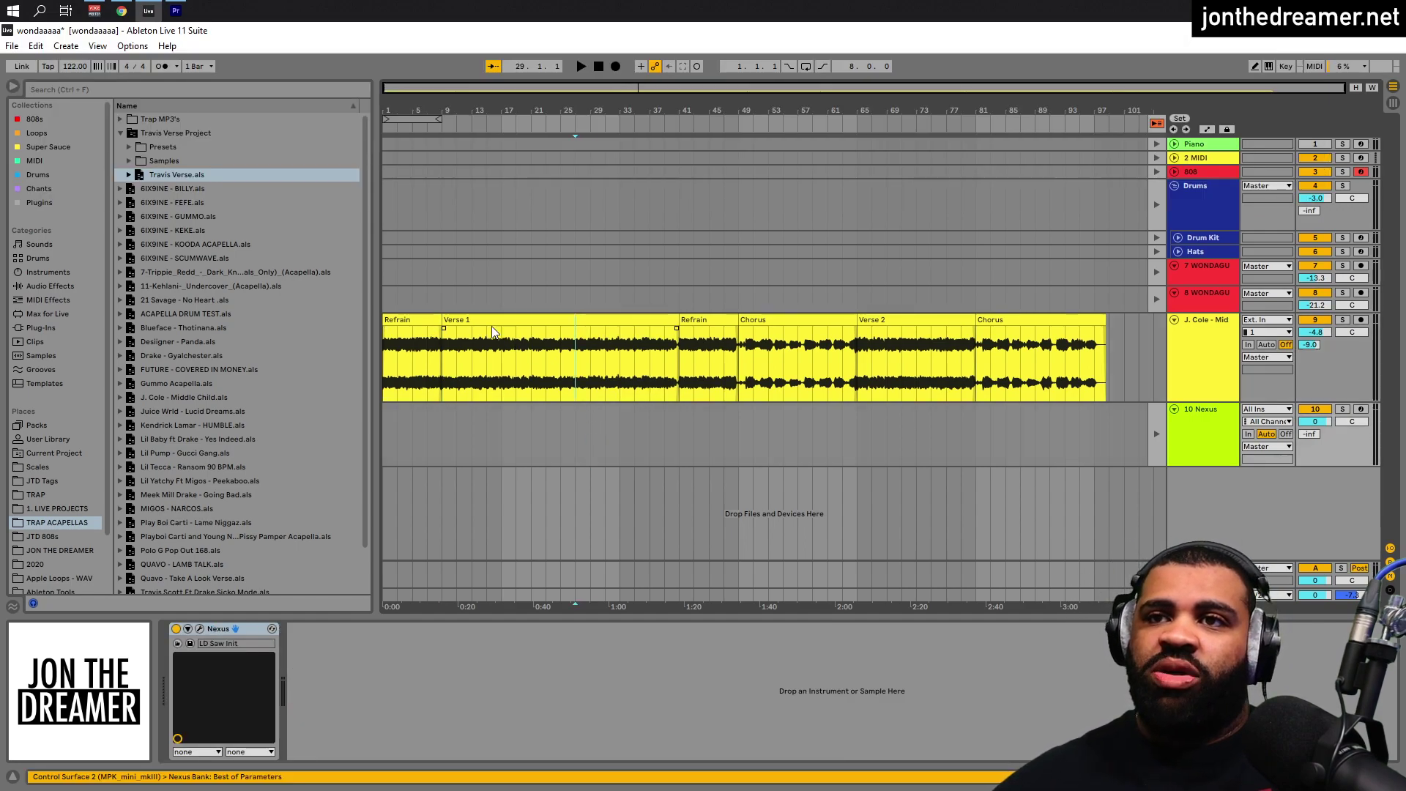
click(480, 319)
right_click(479, 318)
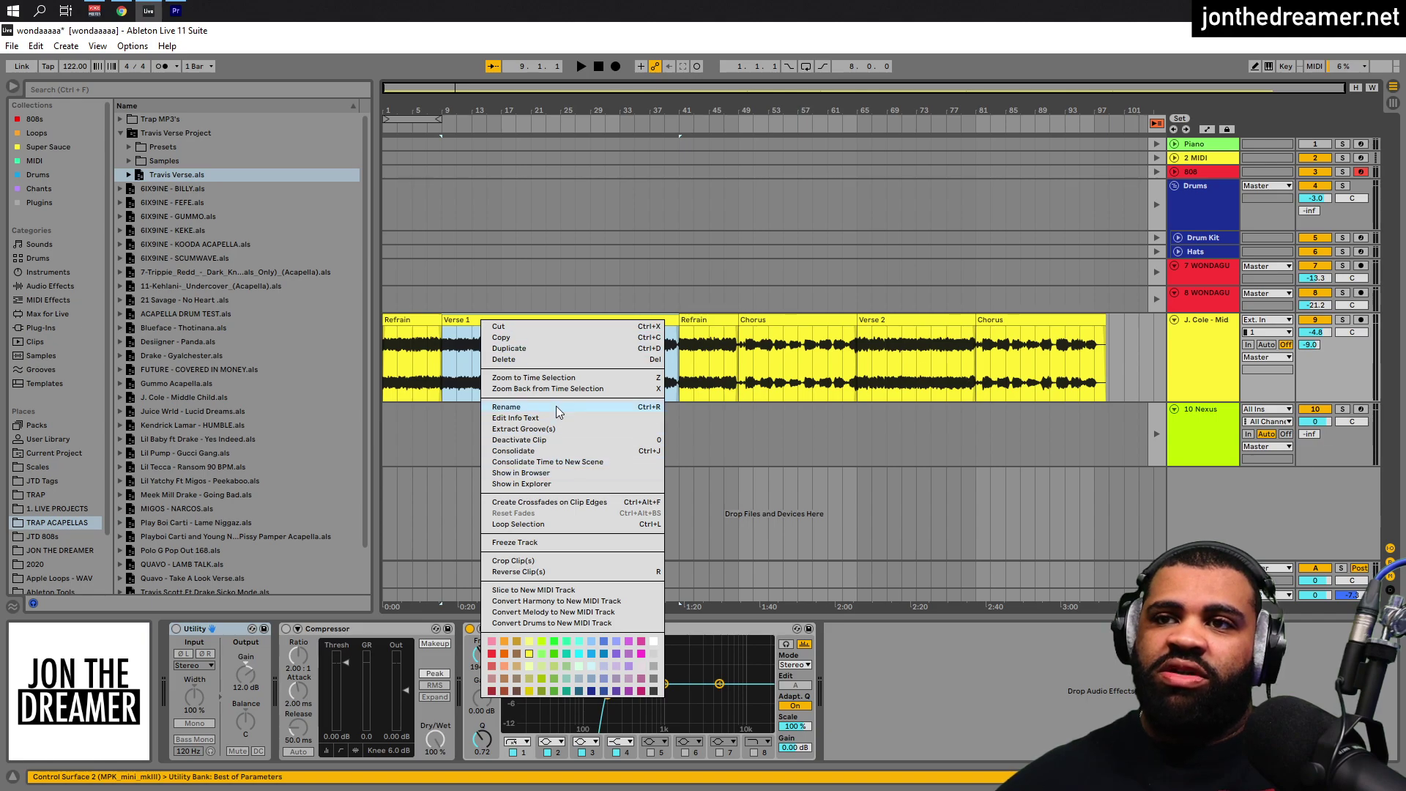
key(Escape)
click(821, 327)
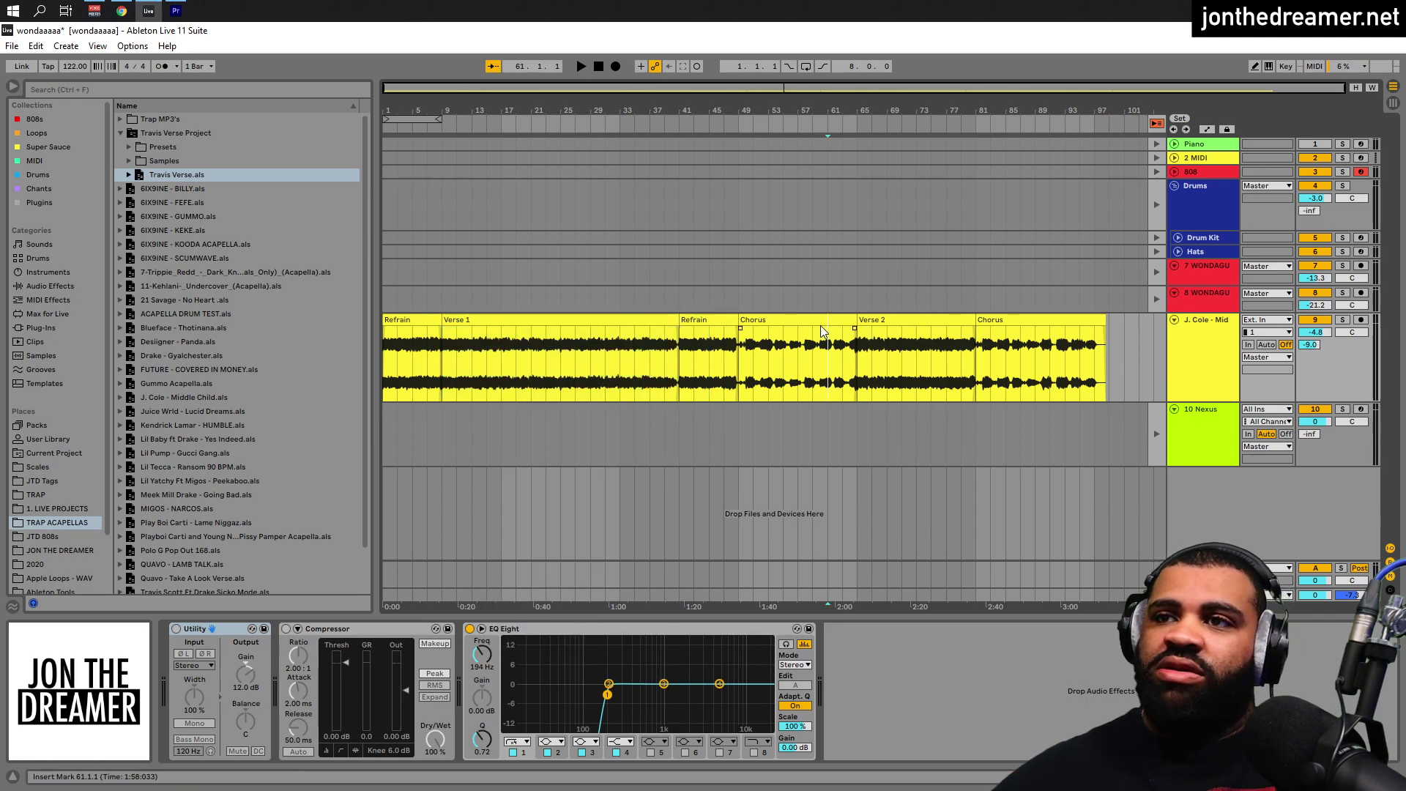
click(1037, 308)
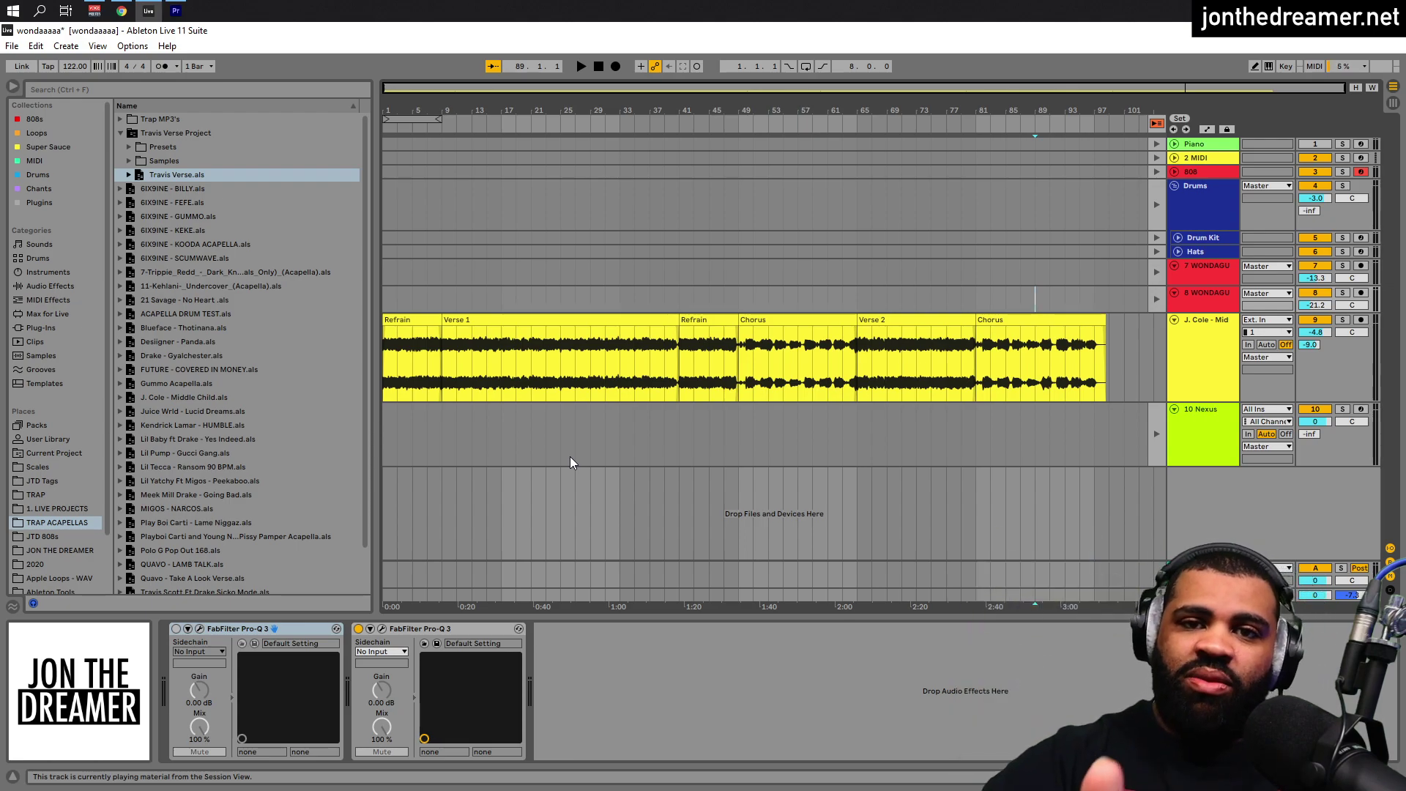
Place the Travis Verse.als clip on a new track in scene 2 and launch scene 2 with the beat.
key(Tab)
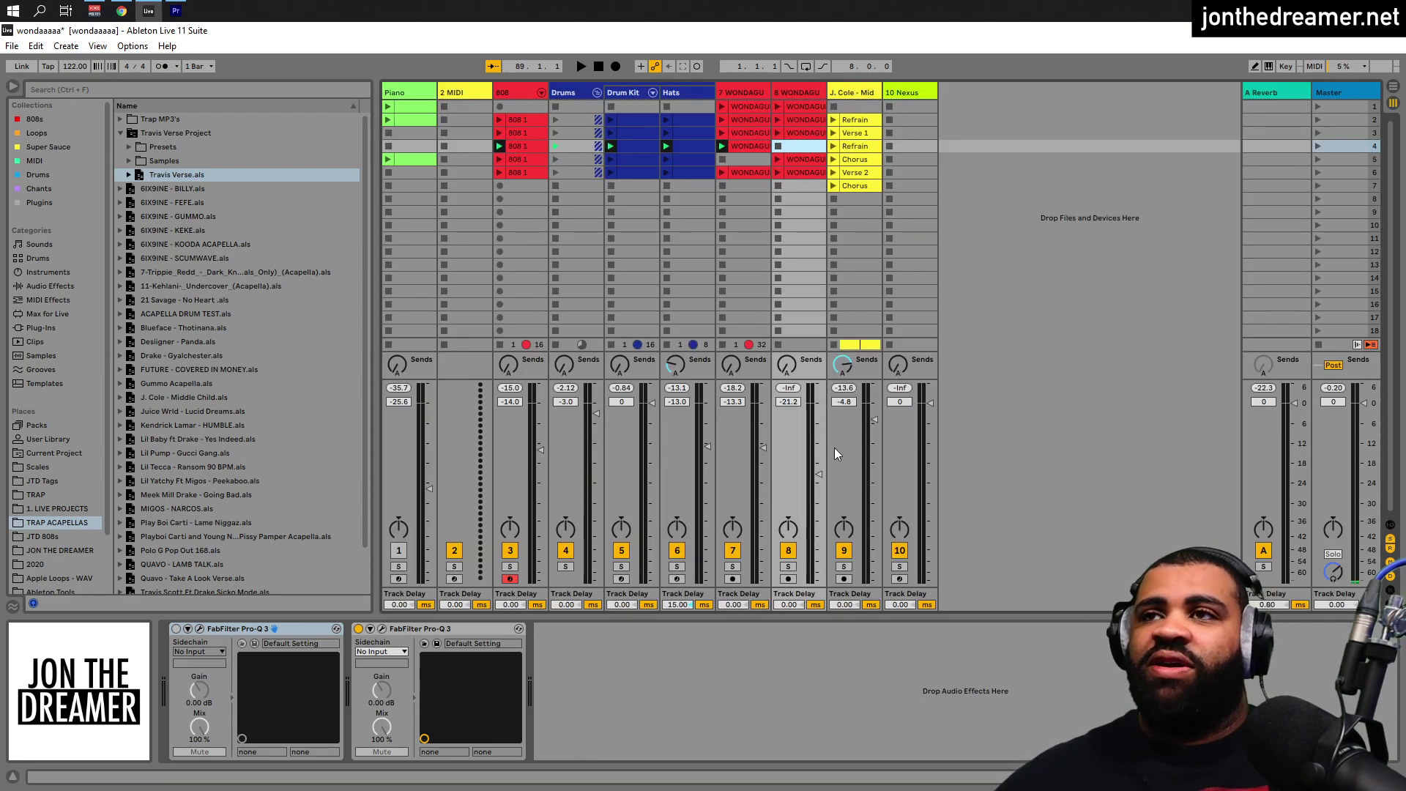
double_click(159, 178)
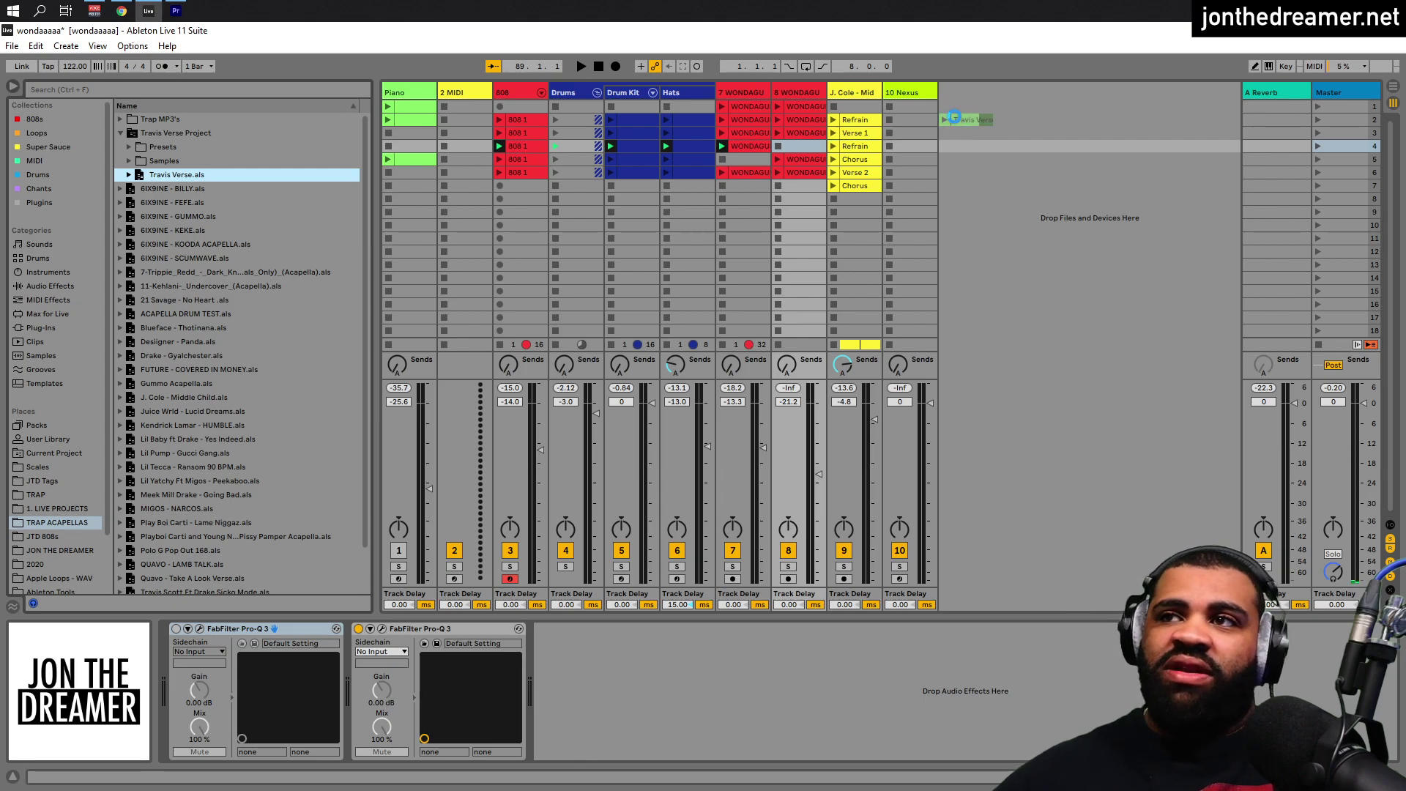
drag(954, 119, 957, 120)
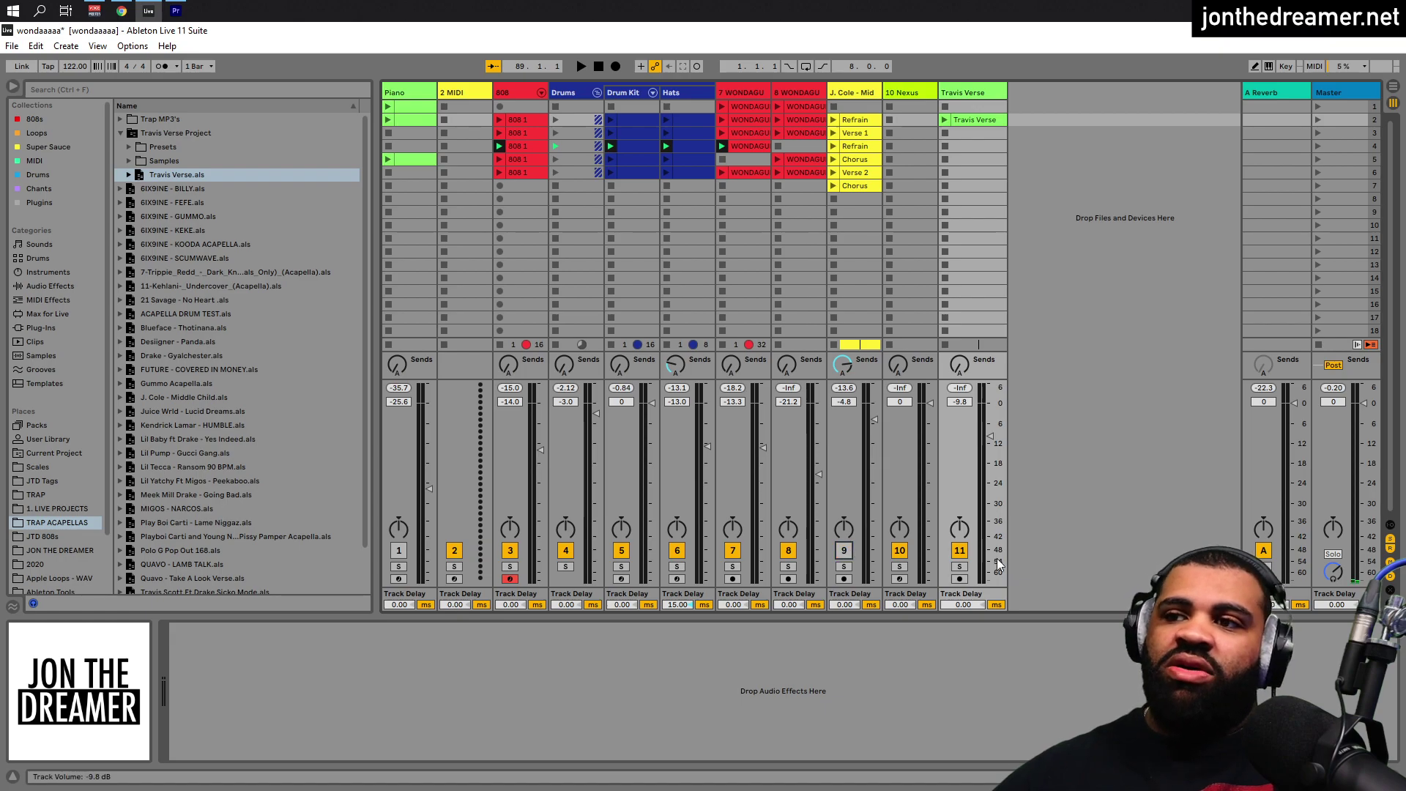
click(1317, 119)
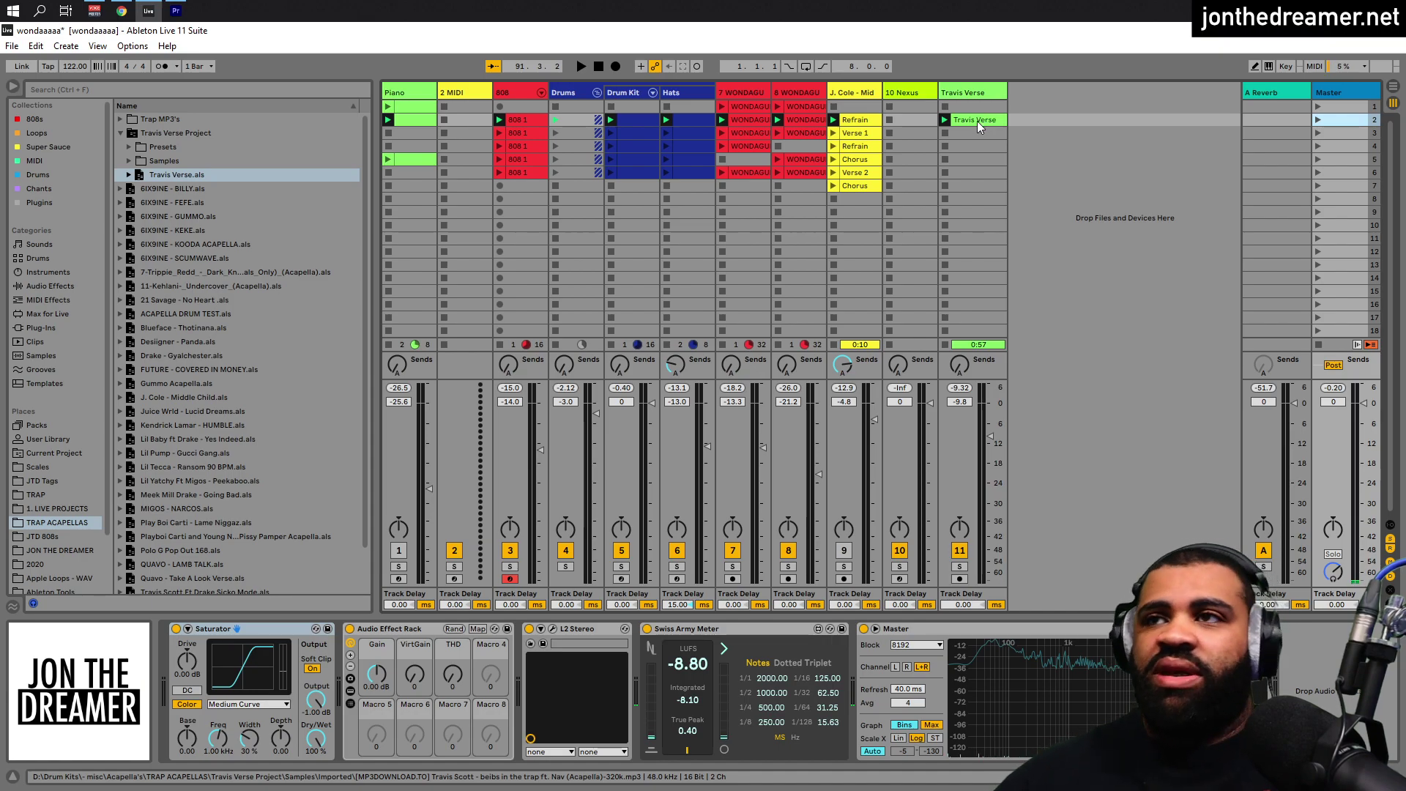
Set the Travis Verse clip's warp mode to Complex Pro and audition it.
double_click(977, 121)
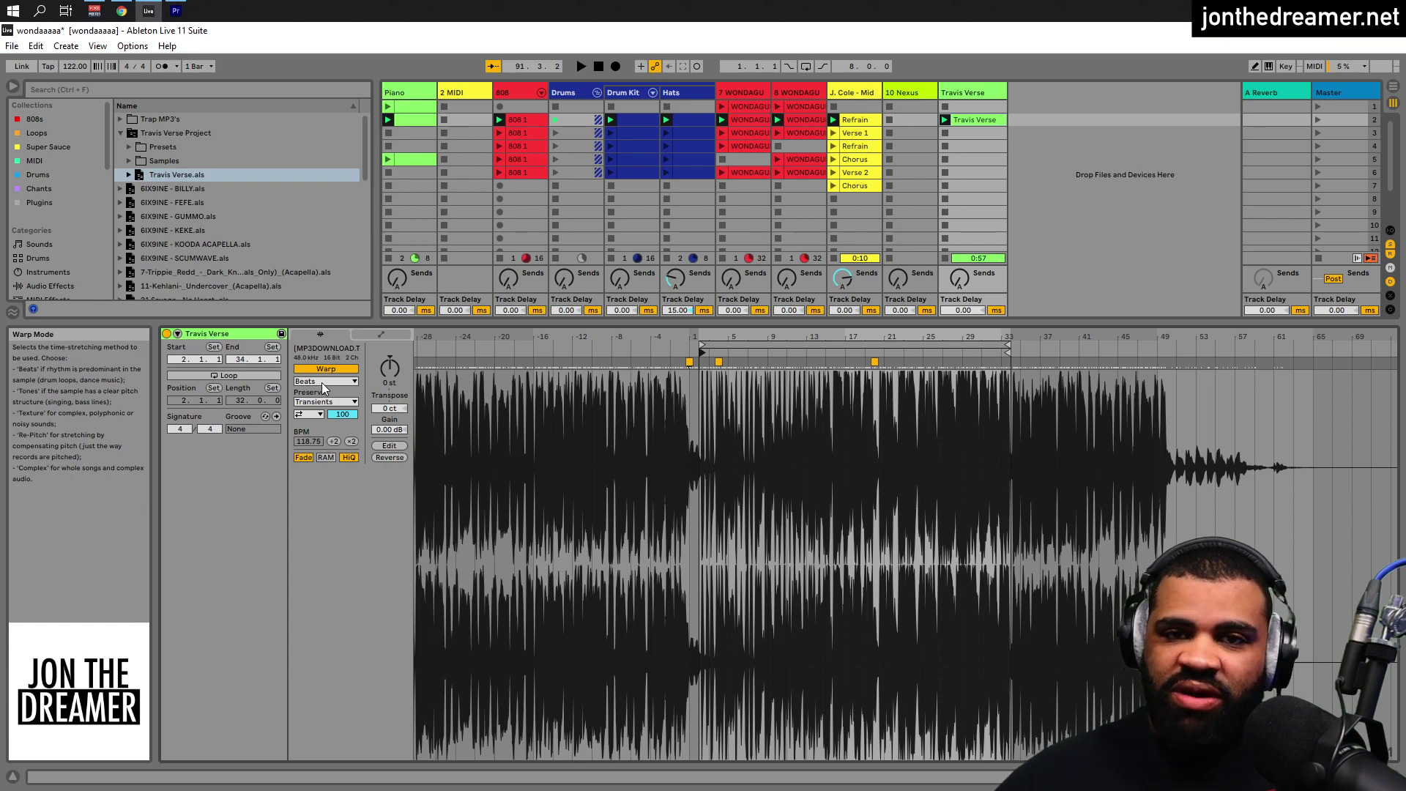
click(325, 382)
click(330, 449)
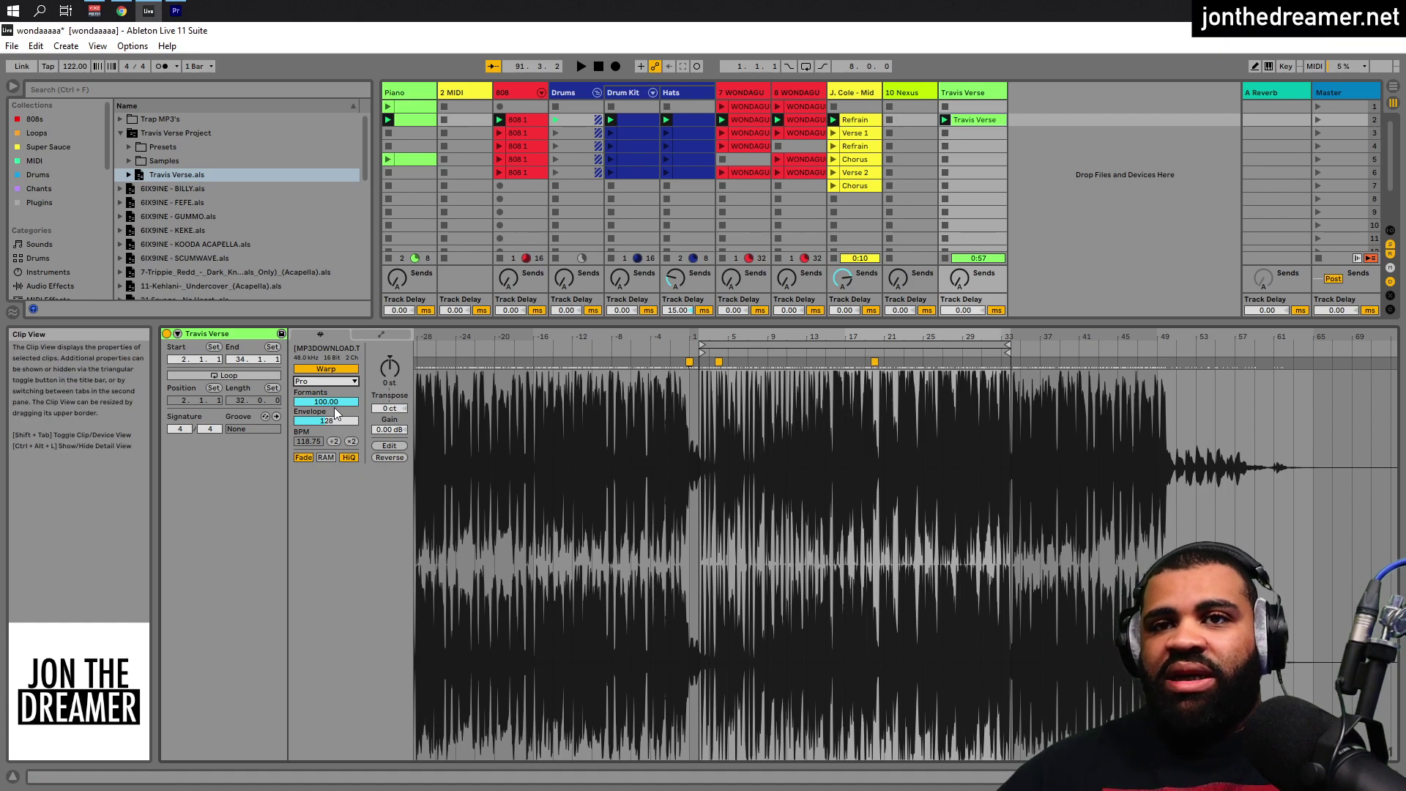
key(plus)
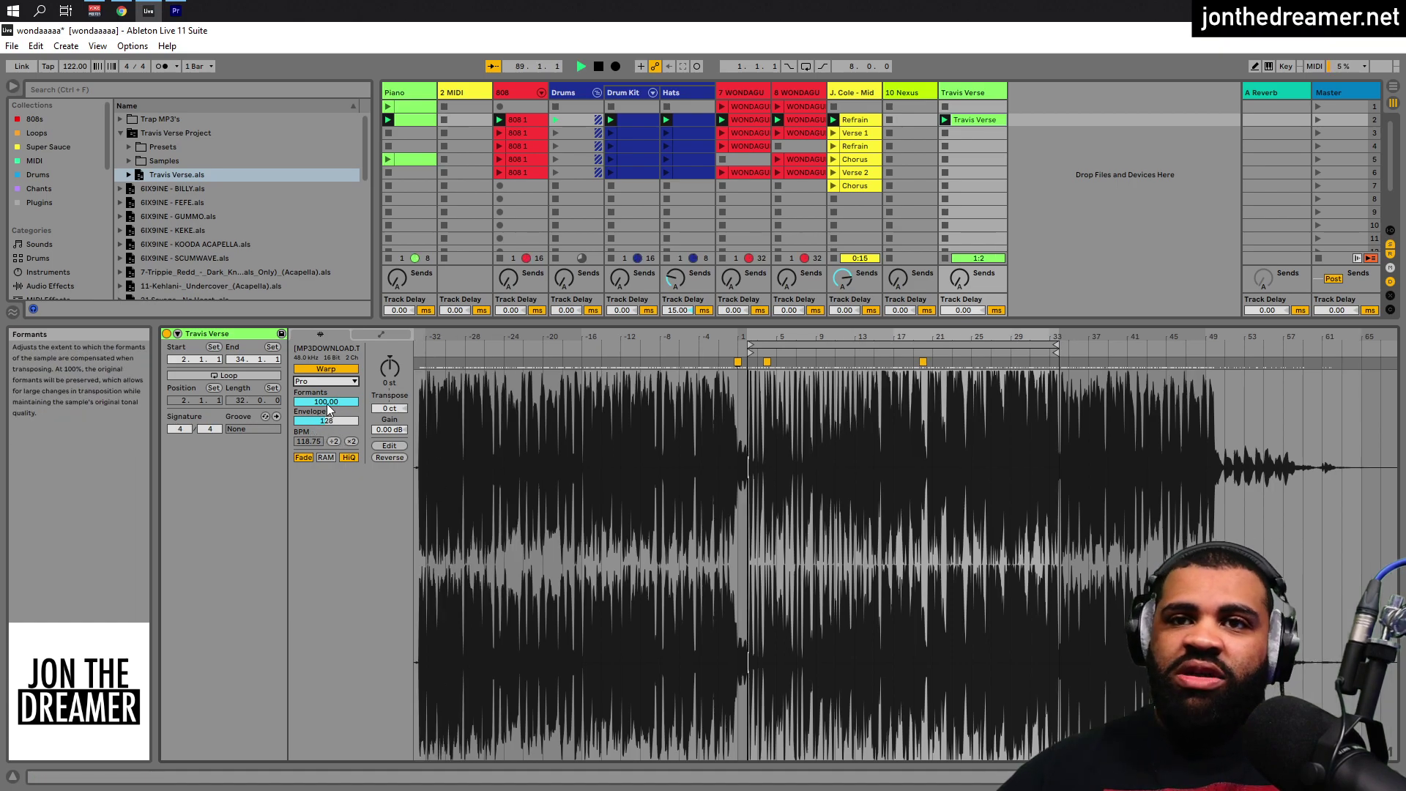
key(plus)
key(space)
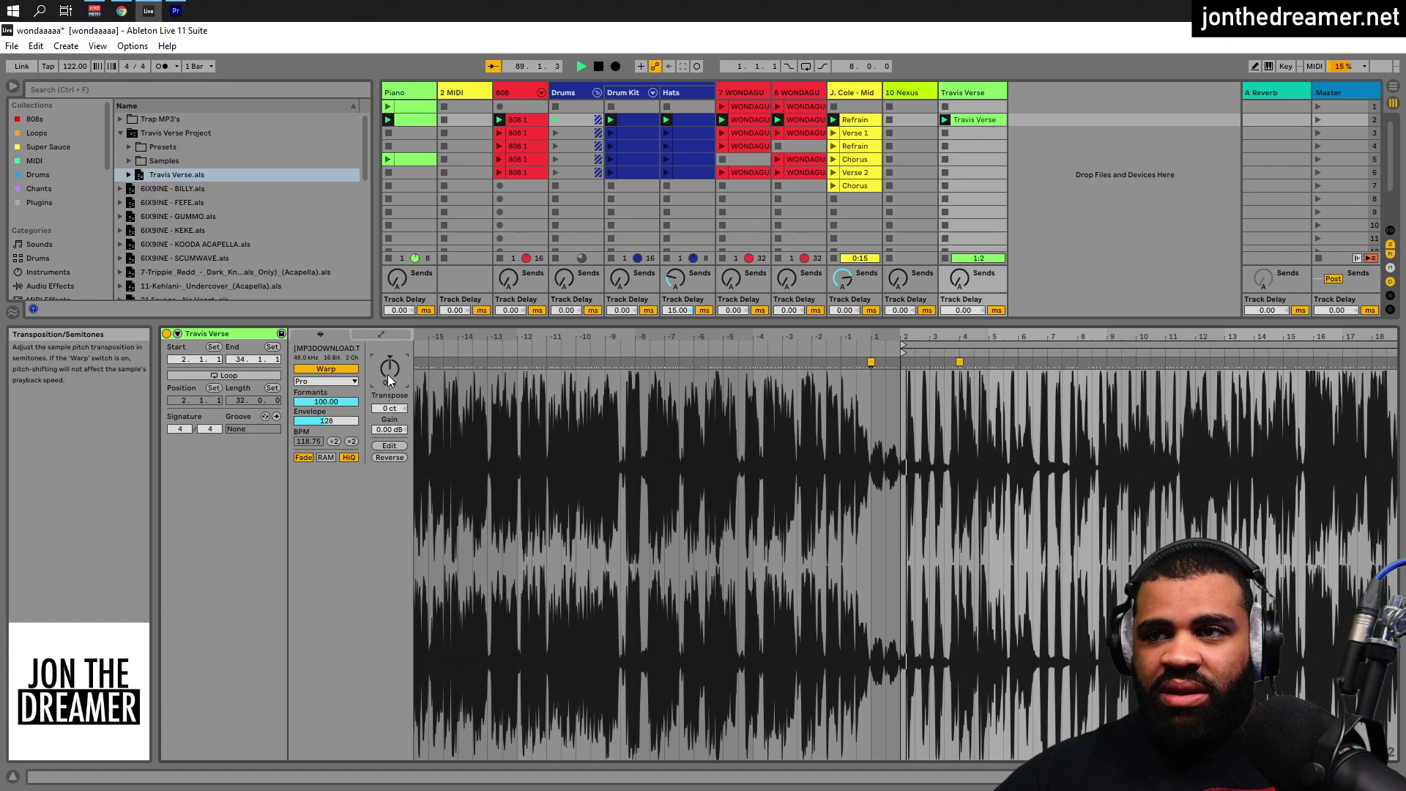
key(space)
Transpose the verse down to -4 st and play it back to check the pitch.
key(space)
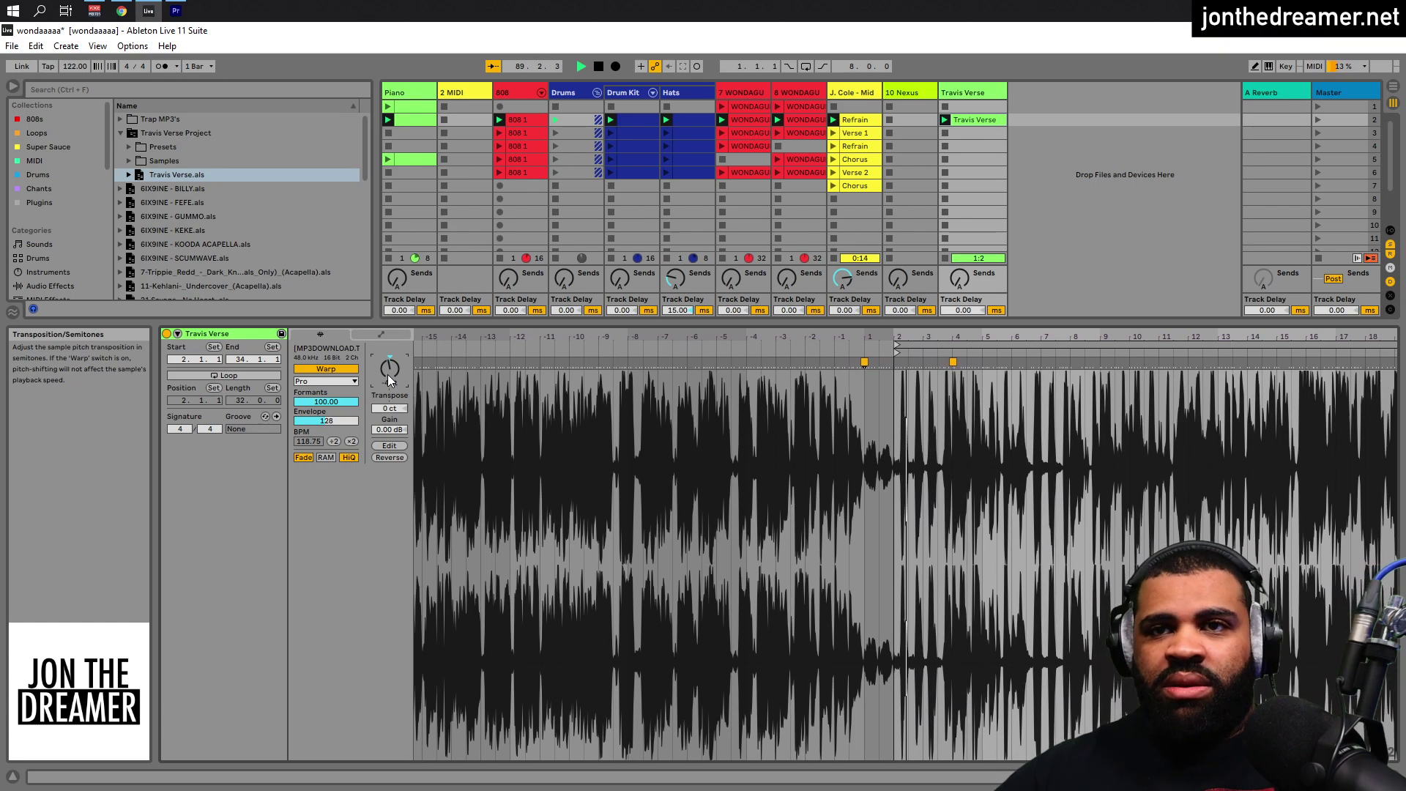
mouse_move(388, 375)
mouse_down()
mouse_move(388, 395)
mouse_move(329, 410)
mouse_up()
key(space)
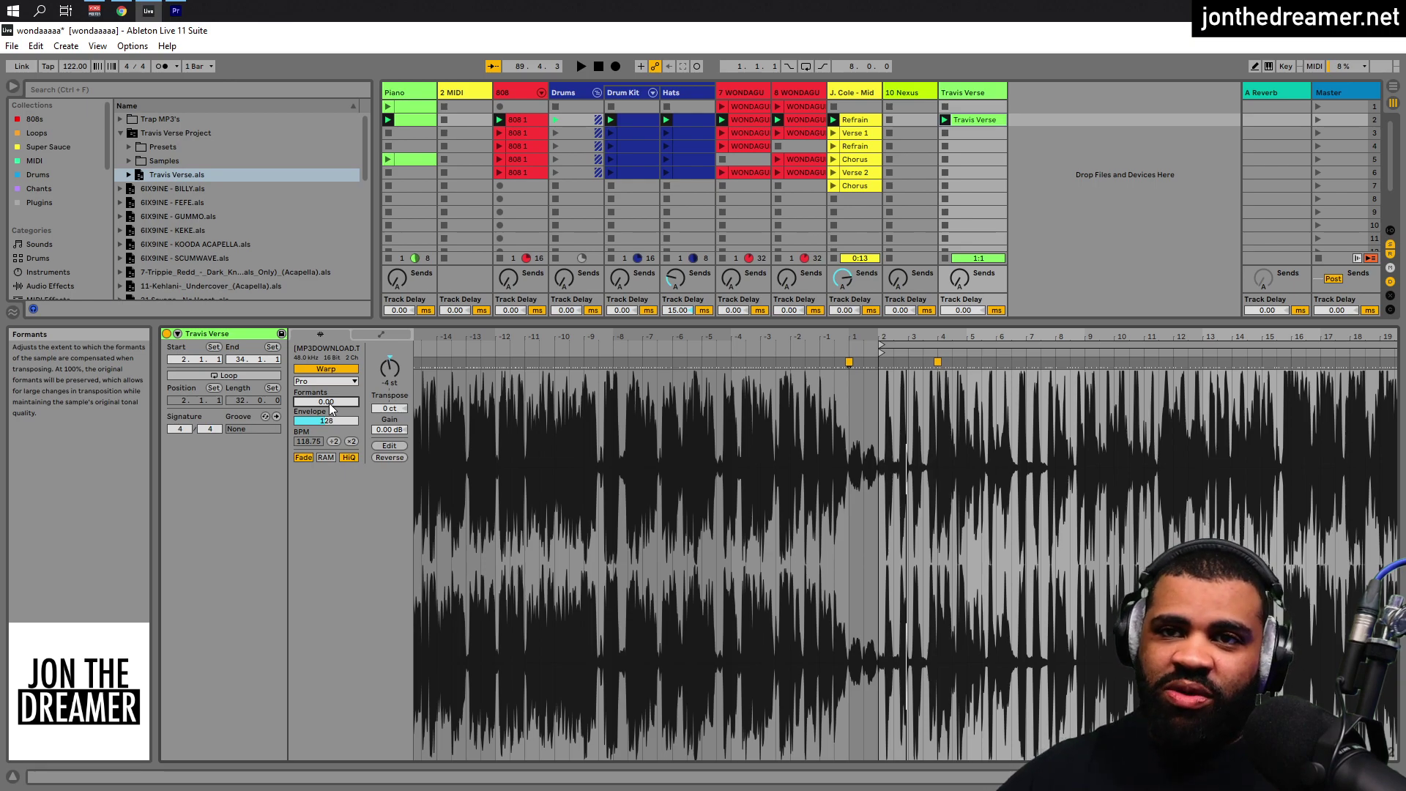
key(space)
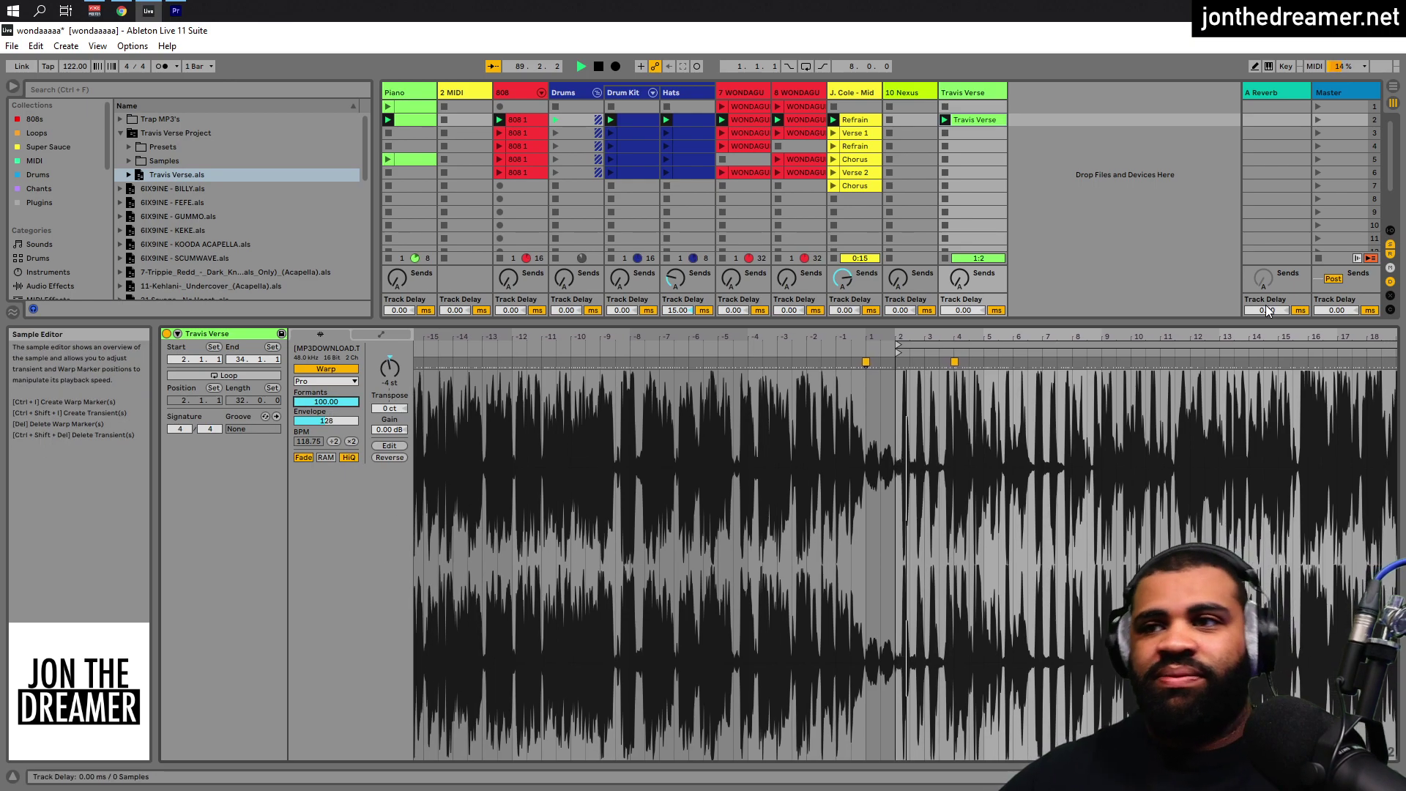
mouse_move(1051, 334)
mouse_down()
mouse_move(1051, 346)
mouse_move(976, 348)
mouse_up()
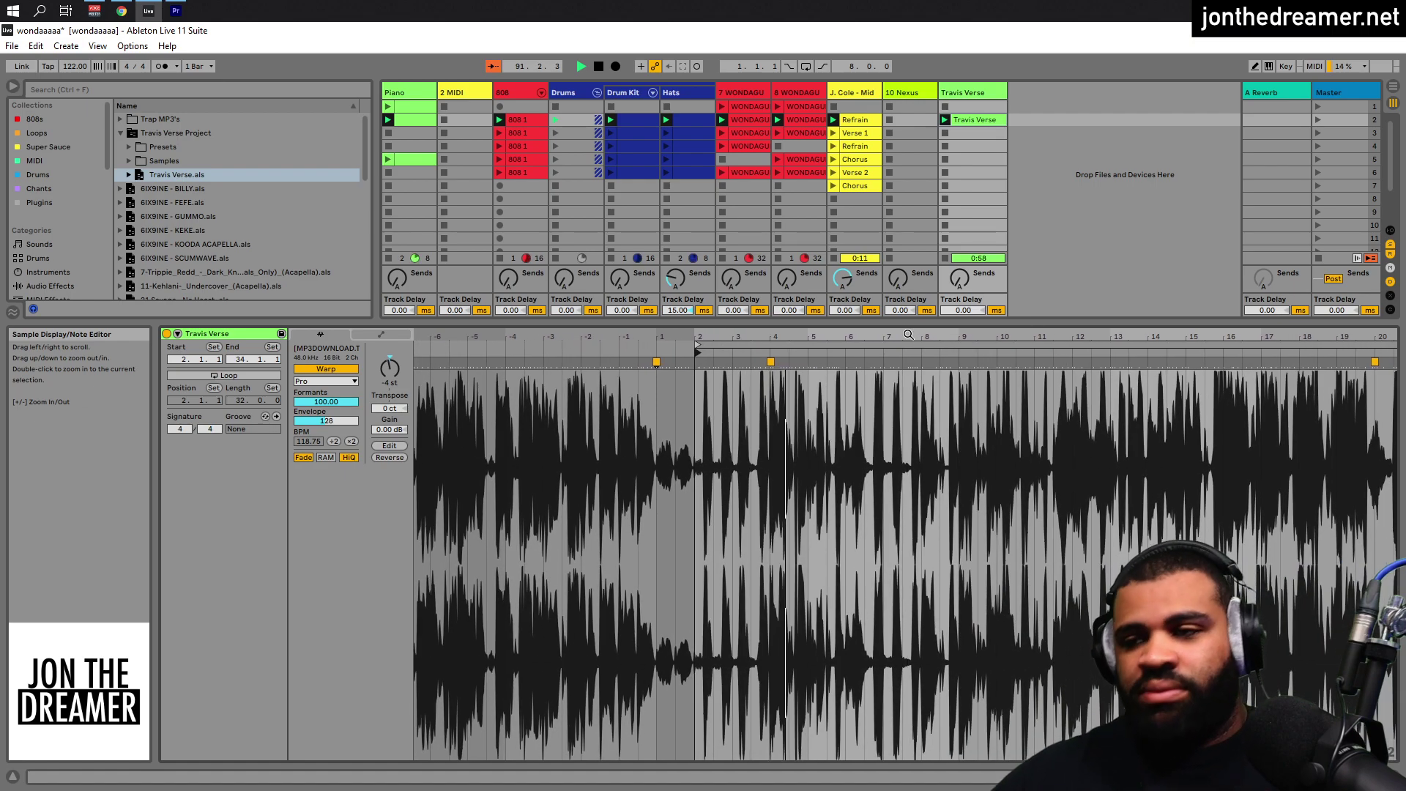
Set the Travis Verse track volume to about -12 dB and send some to the Send A reverb.
key(shift+Tab)
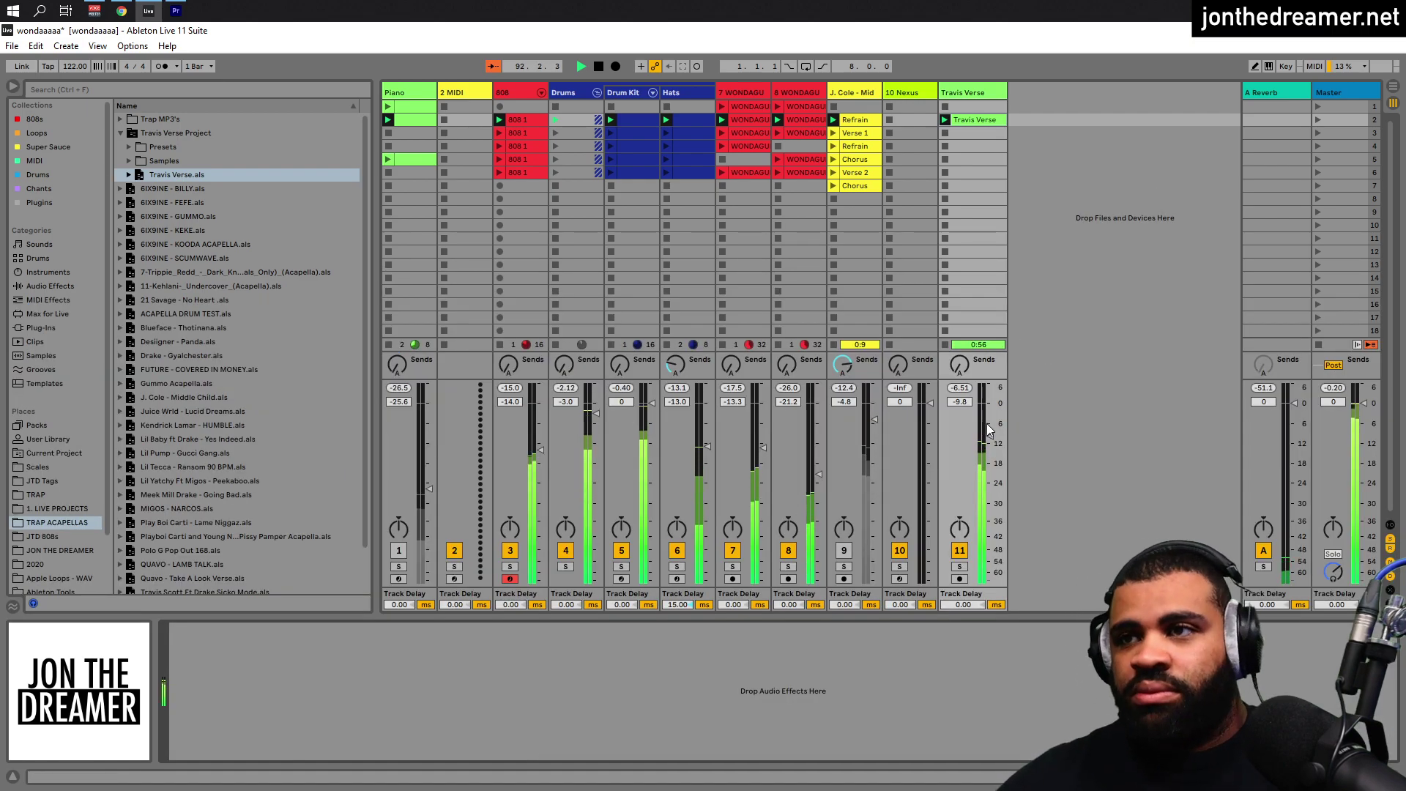
drag(991, 453, 990, 458)
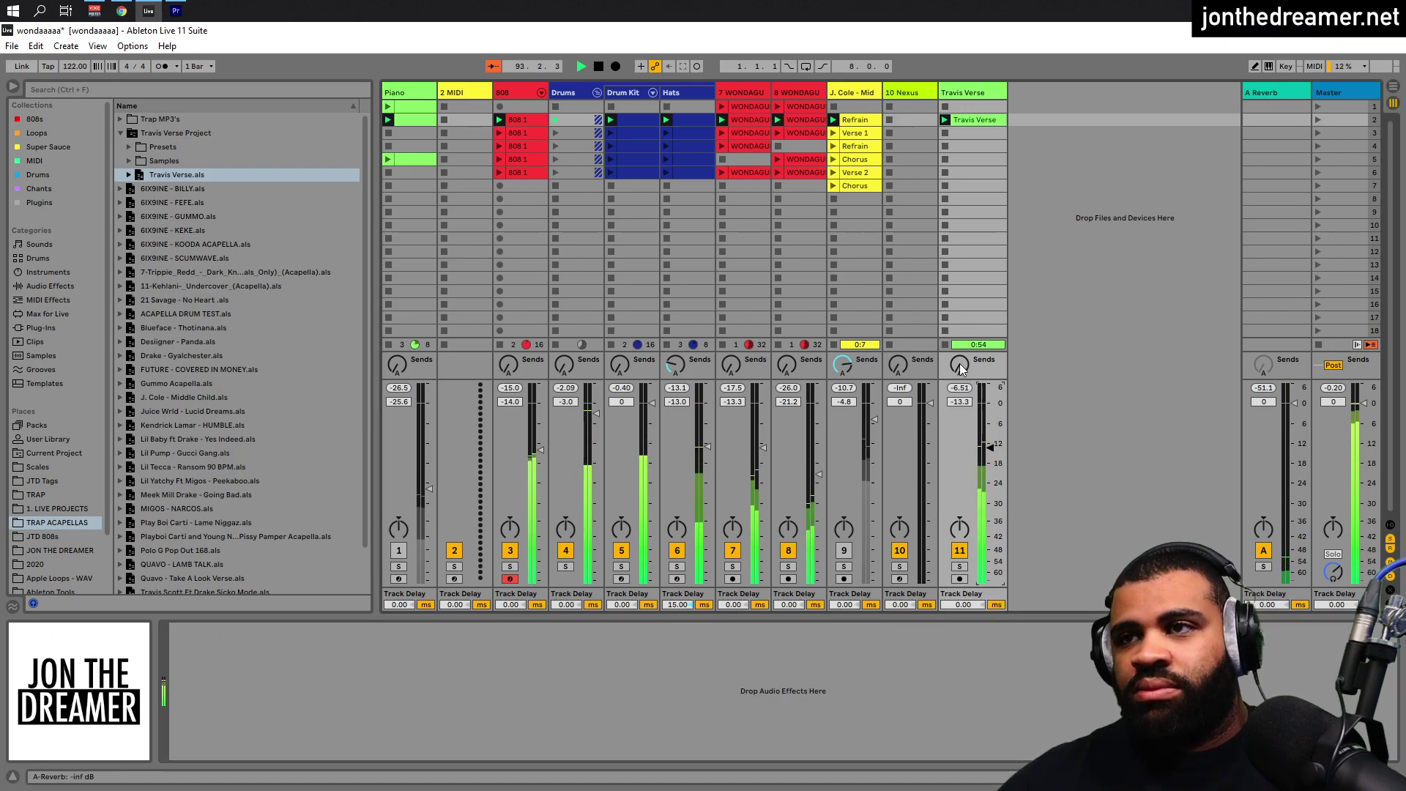
drag(959, 364, 959, 358)
drag(990, 449, 991, 449)
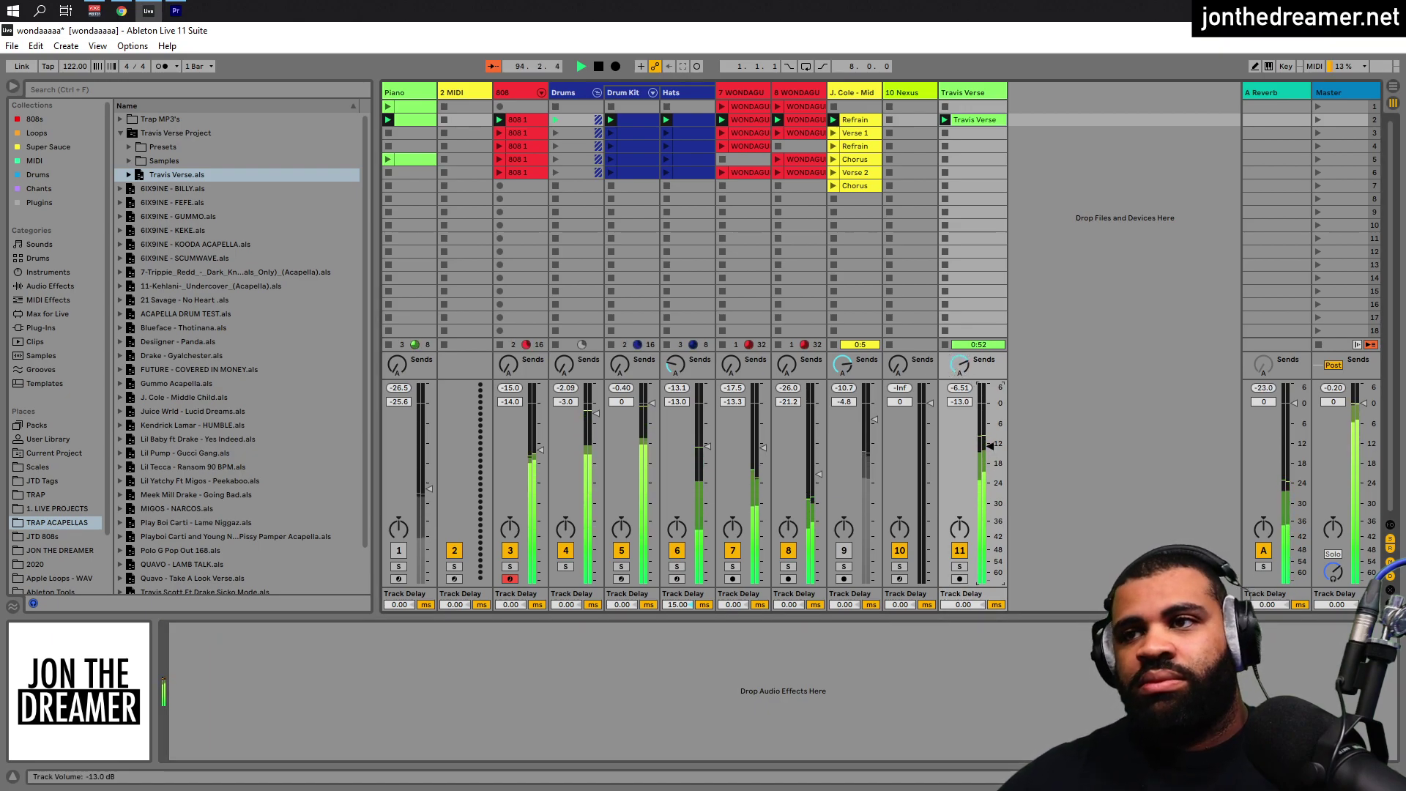
click(996, 120)
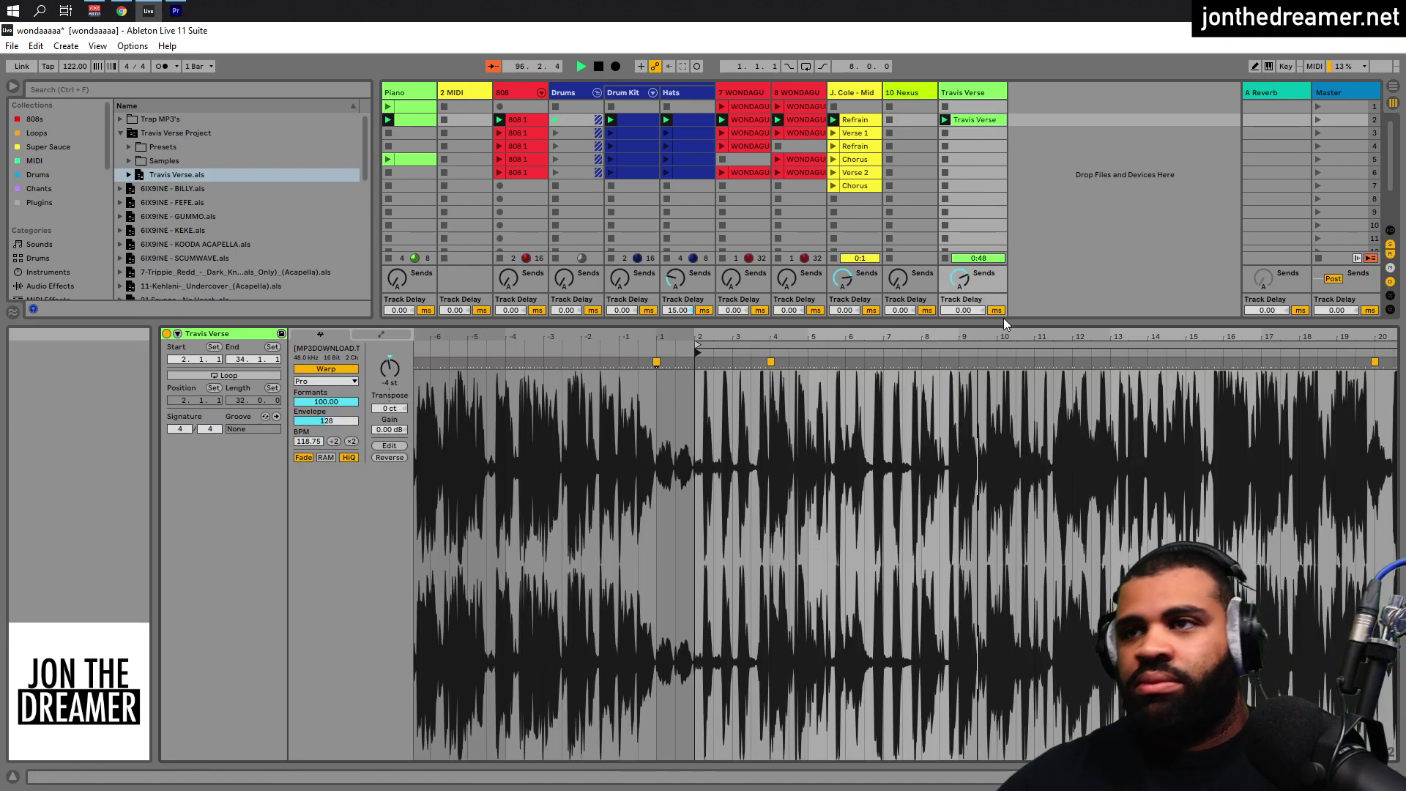
drag(1004, 320, 1005, 432)
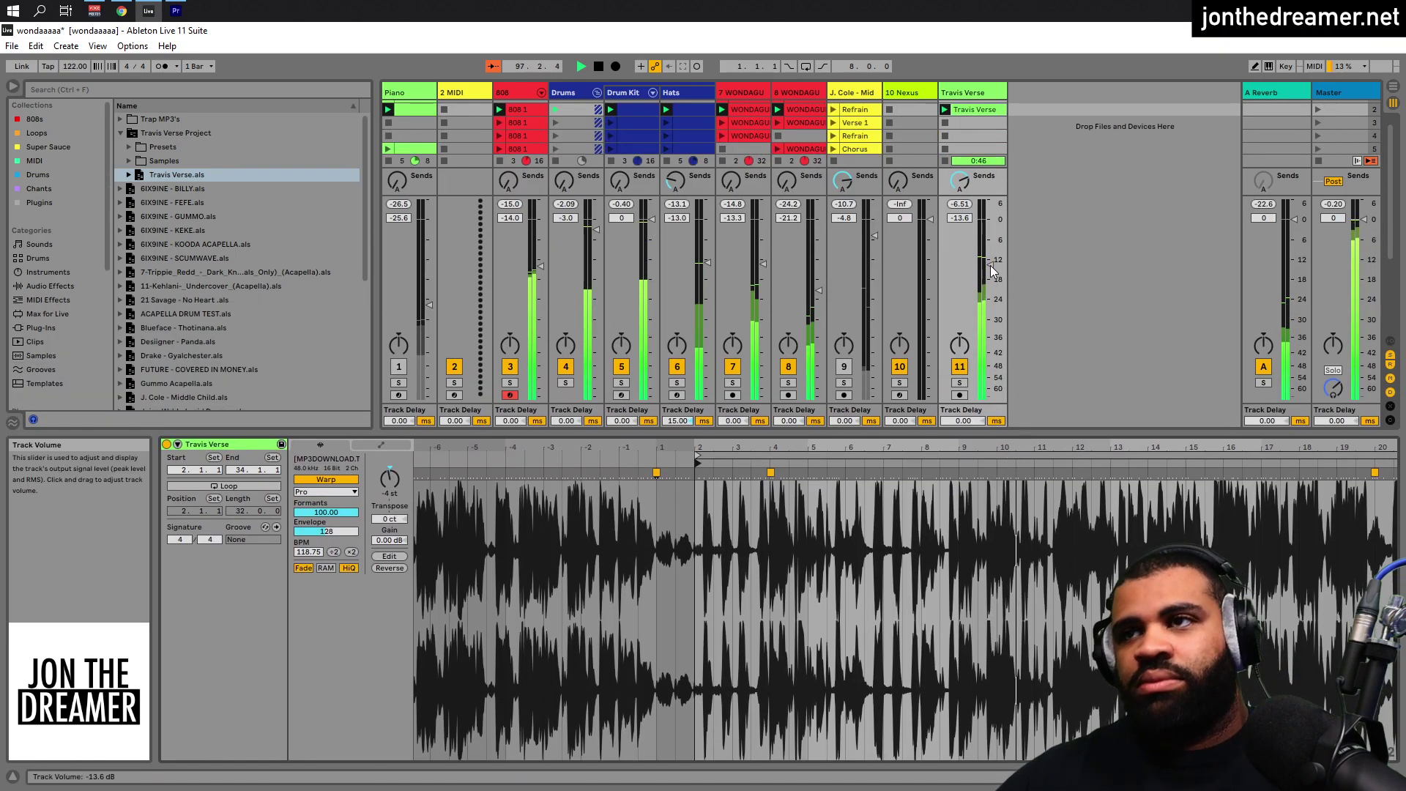
drag(992, 272, 992, 266)
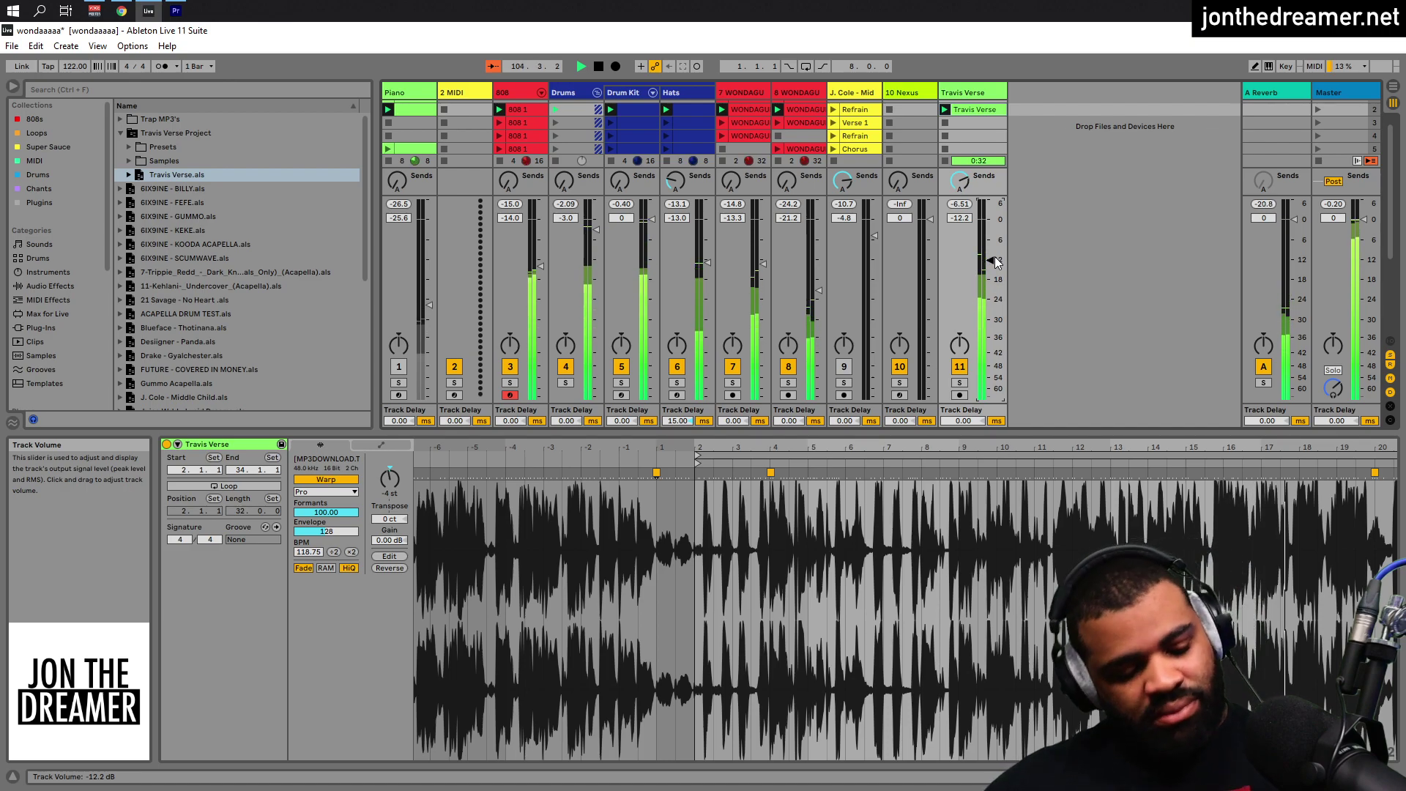
key(shift+Tab)
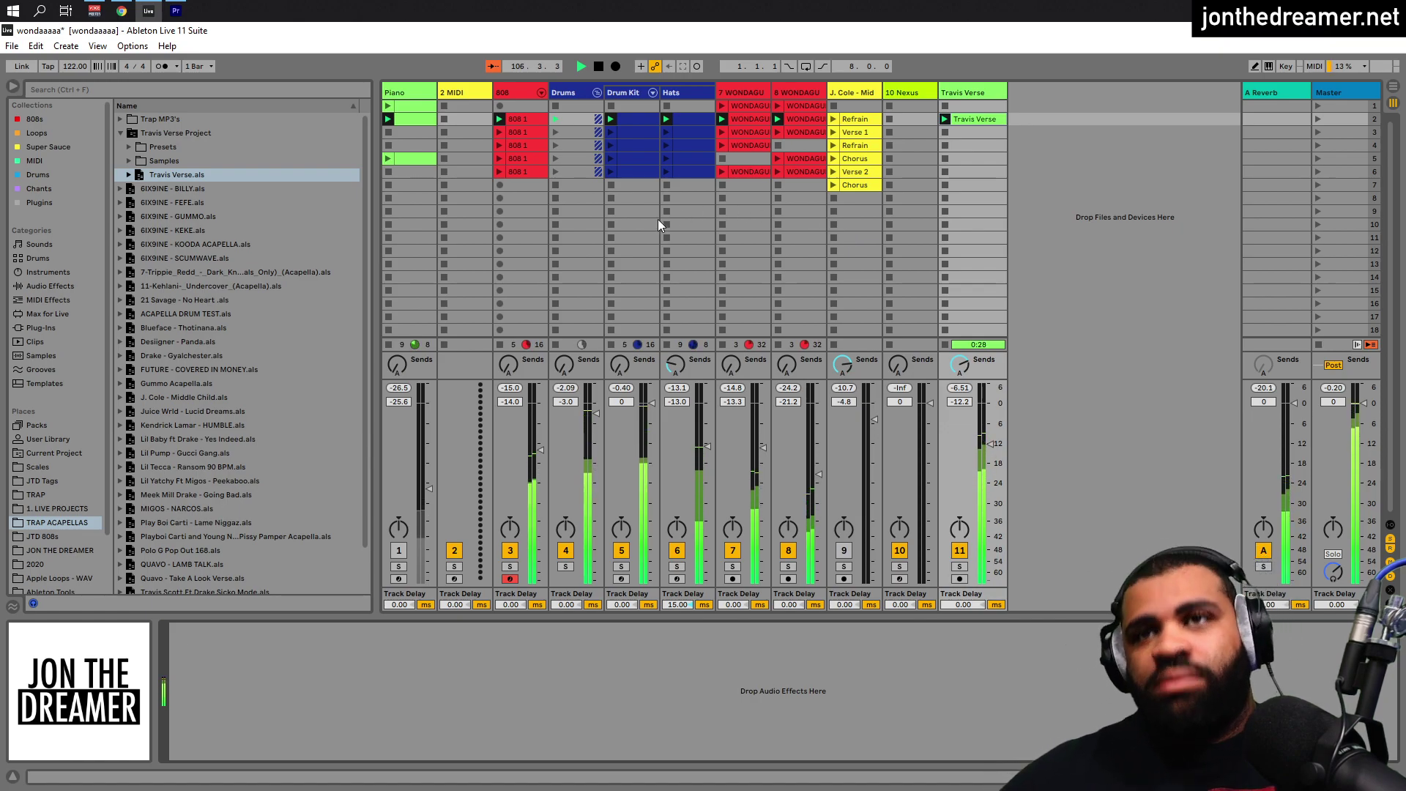
Compare the mix by toggling the 808 track and soloing Travis Verse, then stop the Drum Kit clip.
click(511, 551)
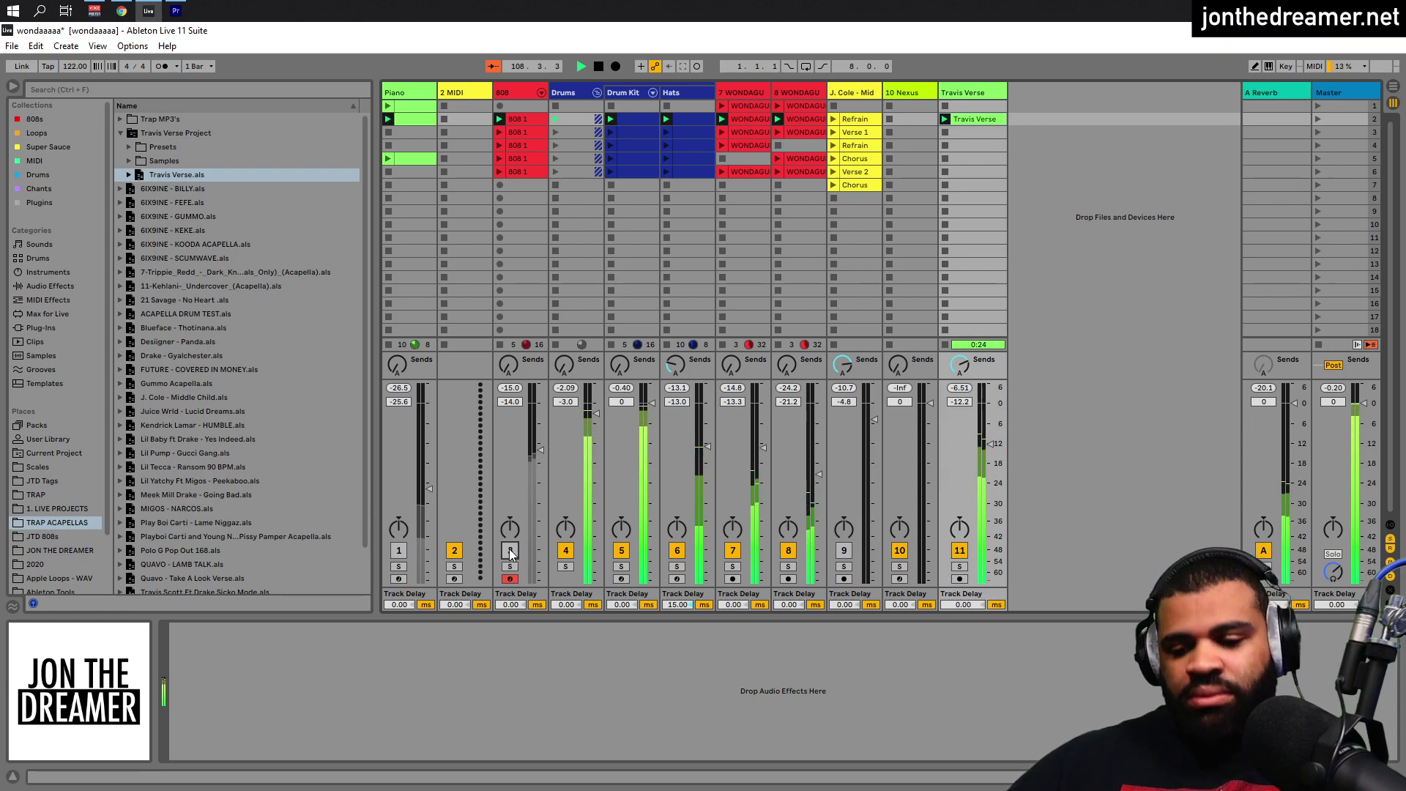
click(510, 551)
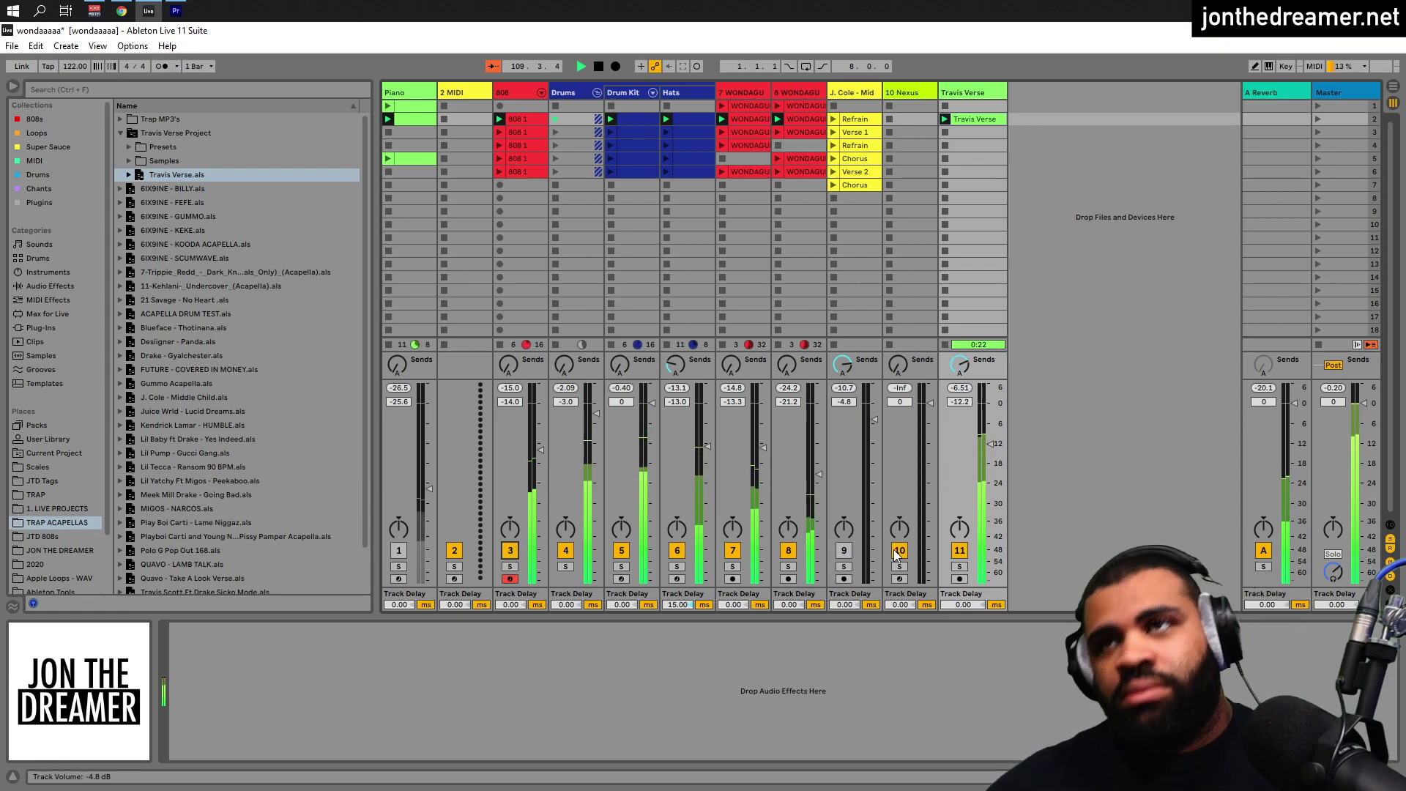
click(961, 567)
click(961, 567)
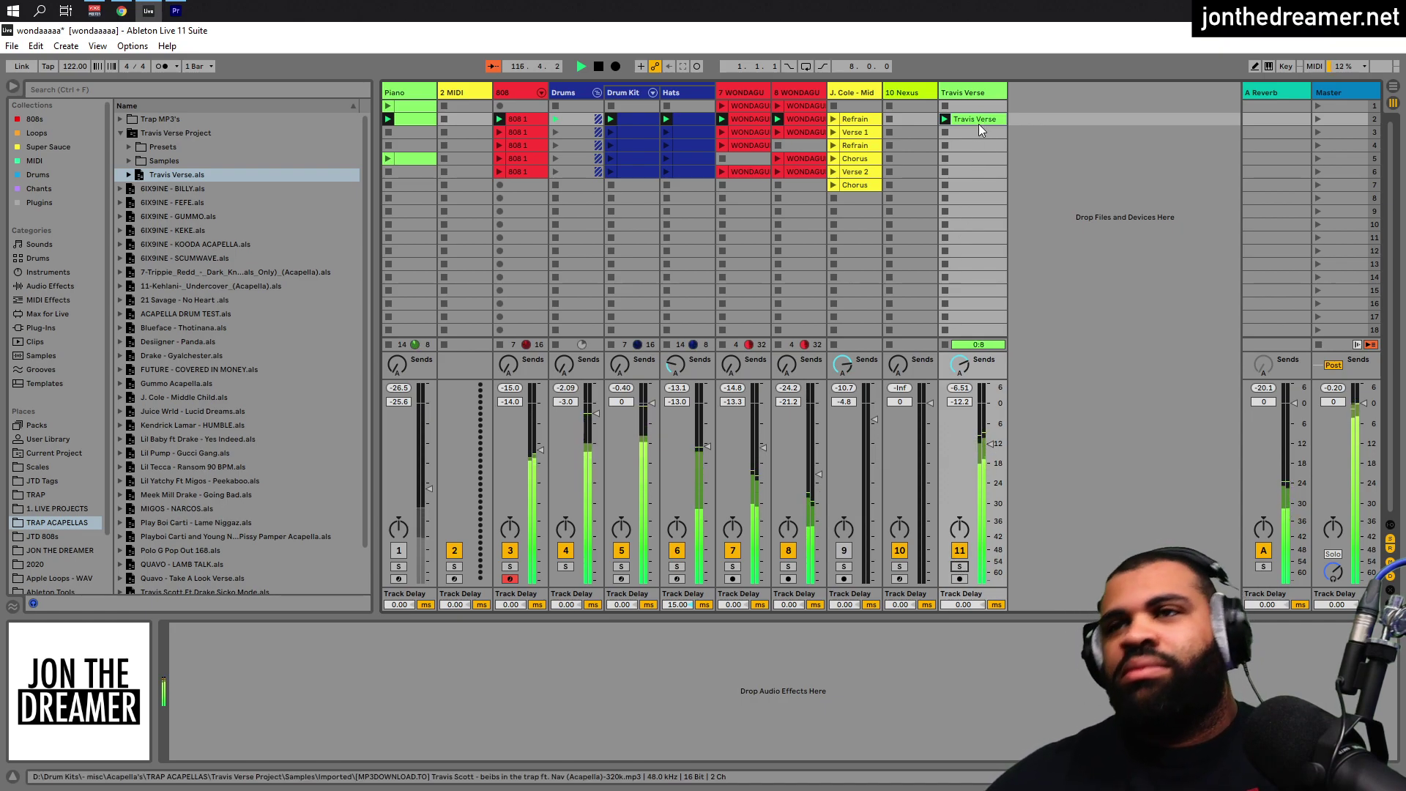
click(611, 187)
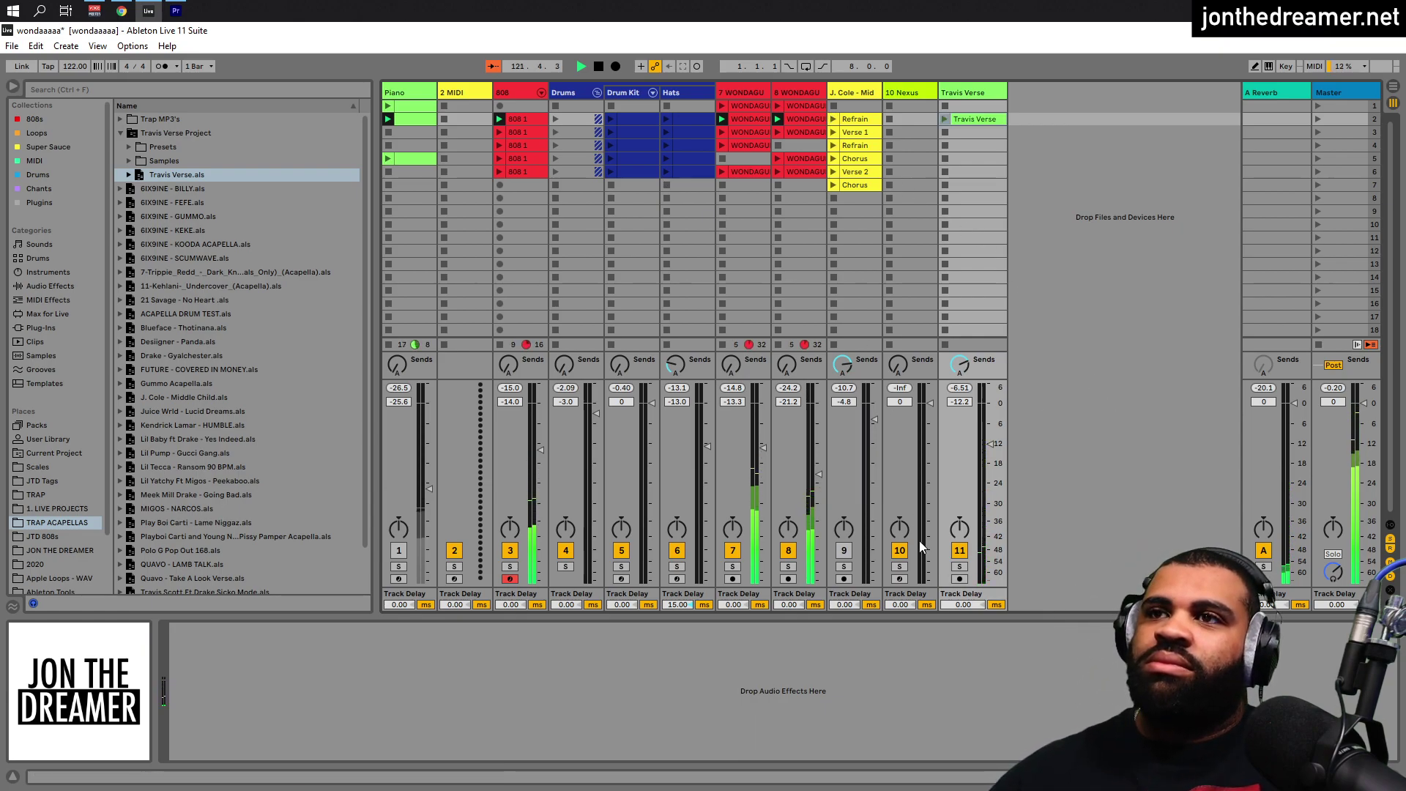
Re-activate track 9 (J. Cole), launch its Verse 1 clip, then stop playback.
click(845, 550)
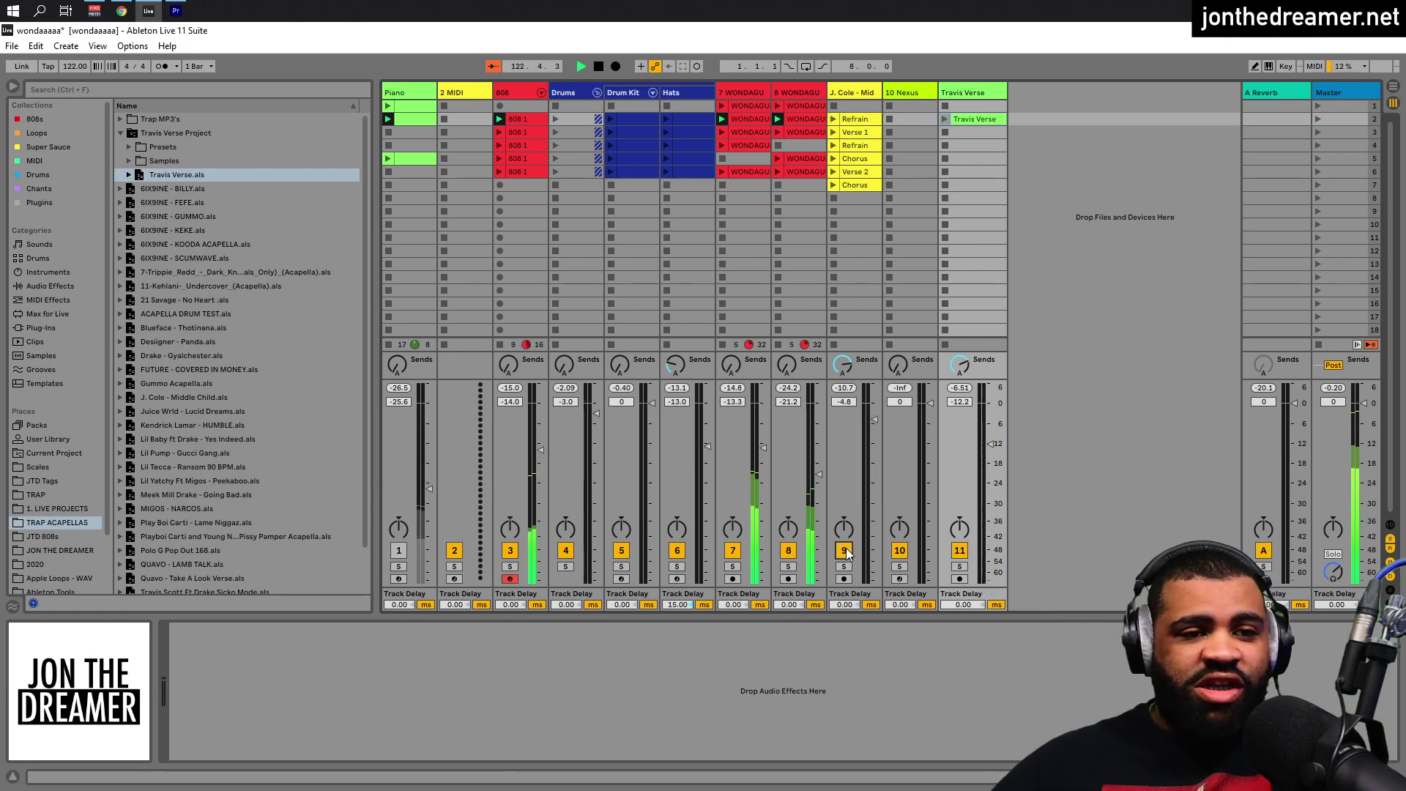
click(834, 132)
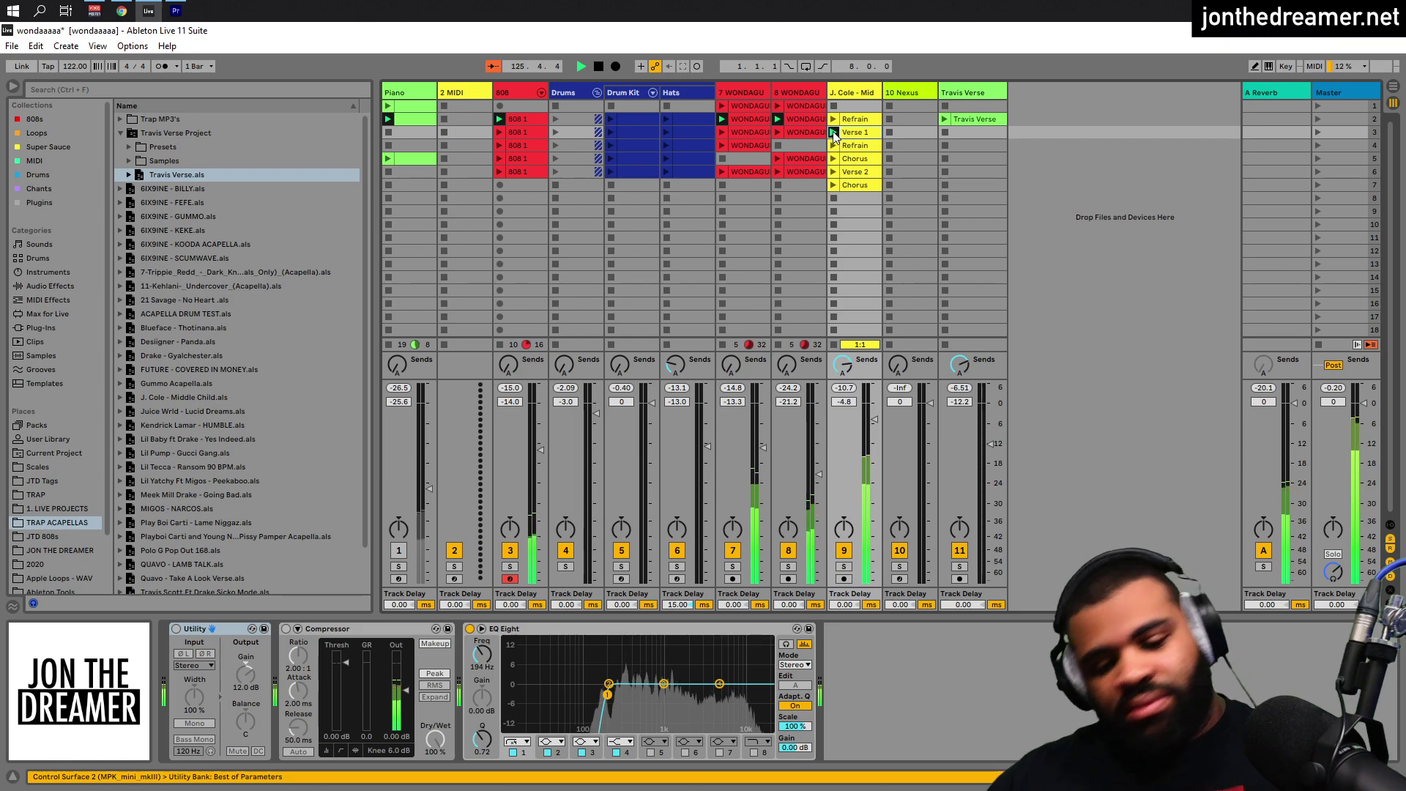
key(space)
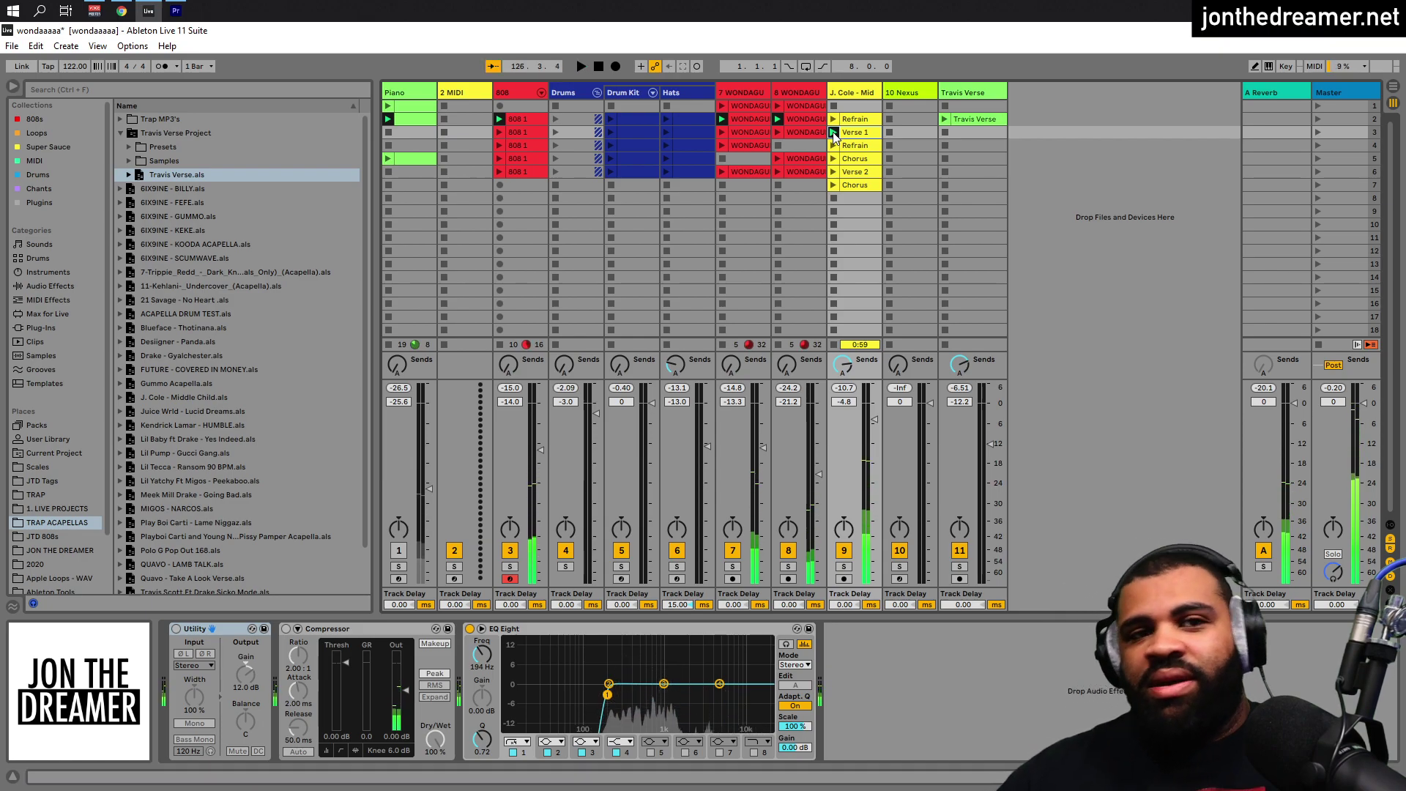